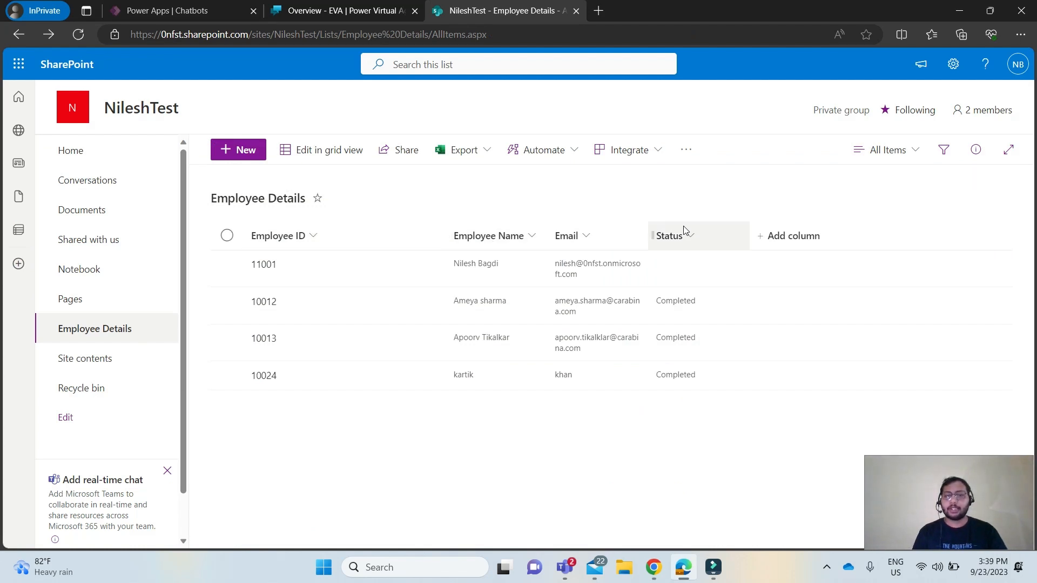
Step: Switch to the EVA bot in Power Virtual Agents and create a new topic named Emp Details
left_click(341, 14)
left_click(480, 11)
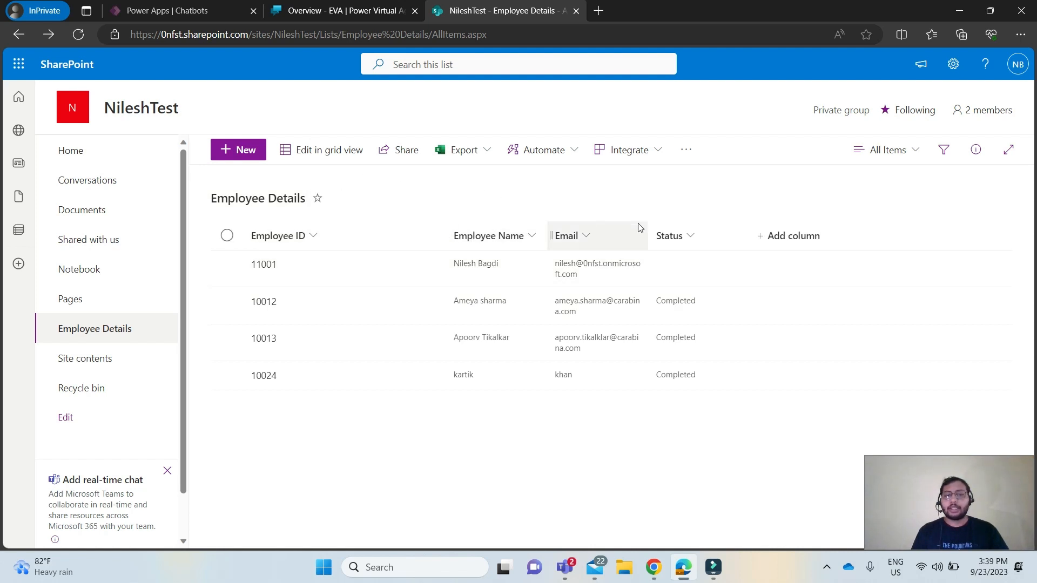
left_click(296, 12)
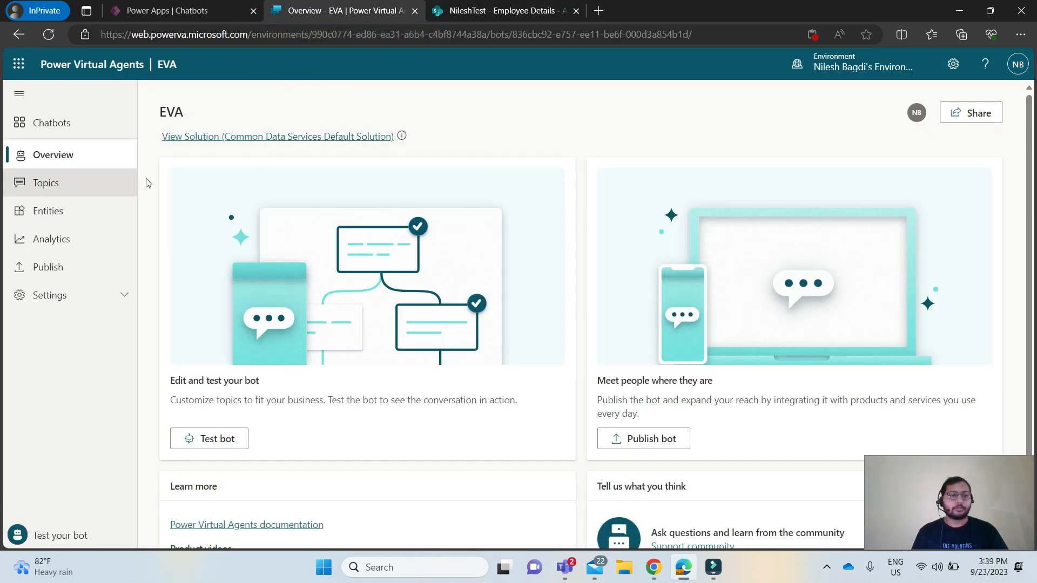
left_click(46, 186)
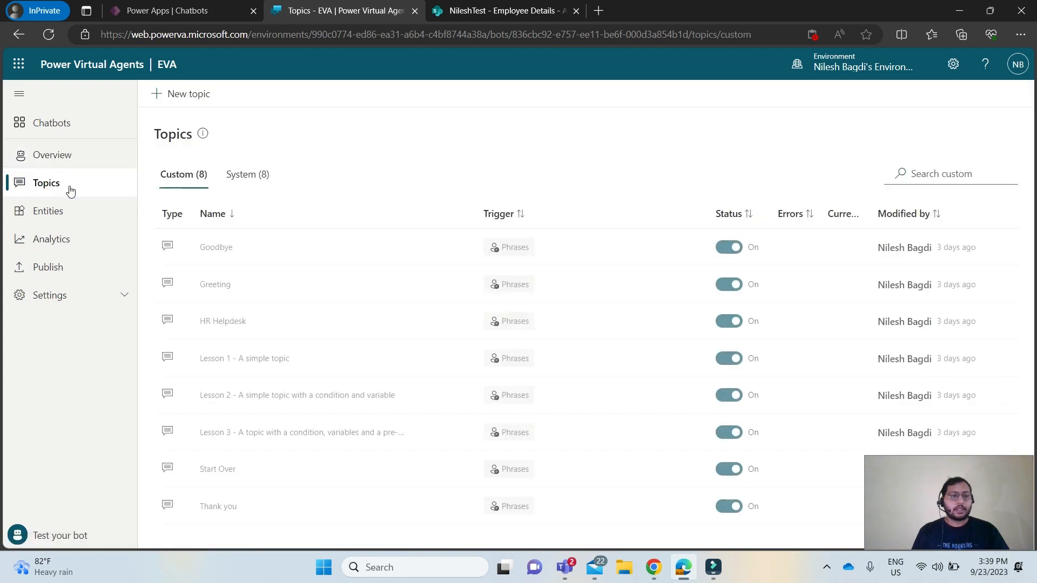
left_click(181, 94)
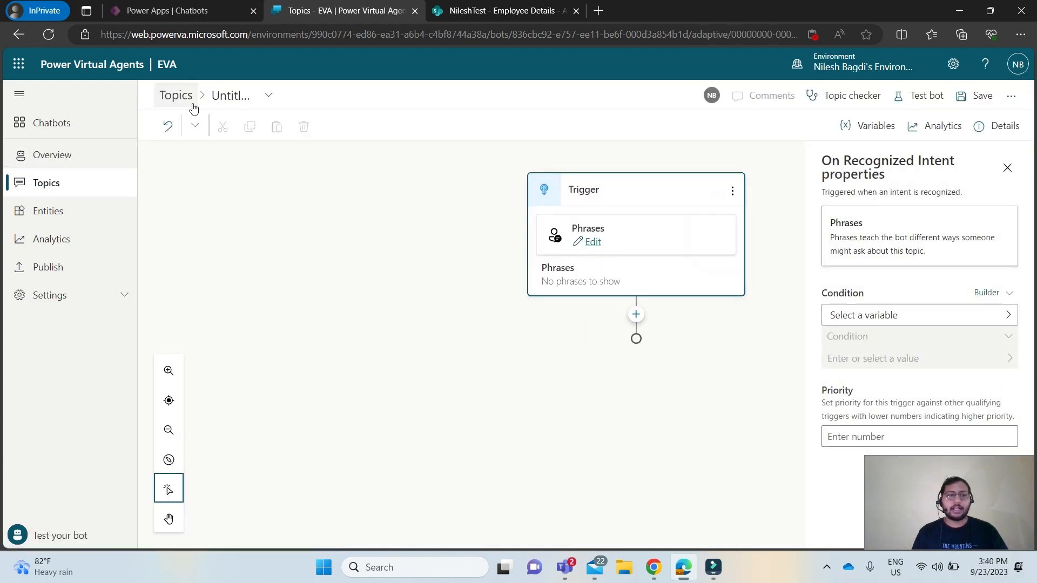
left_click(231, 96)
type("Empl")
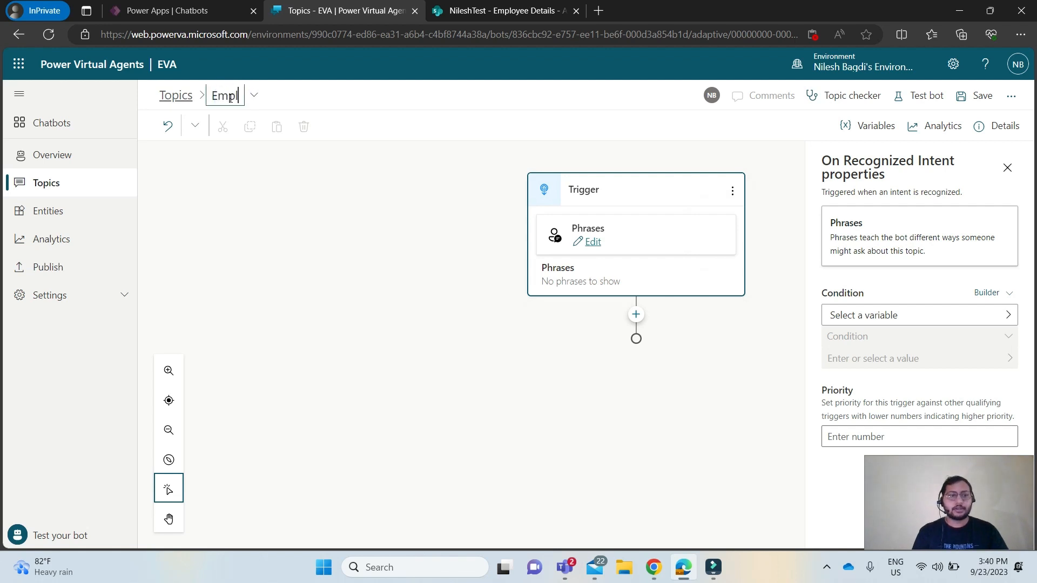
key("BackSpace")
type("D")
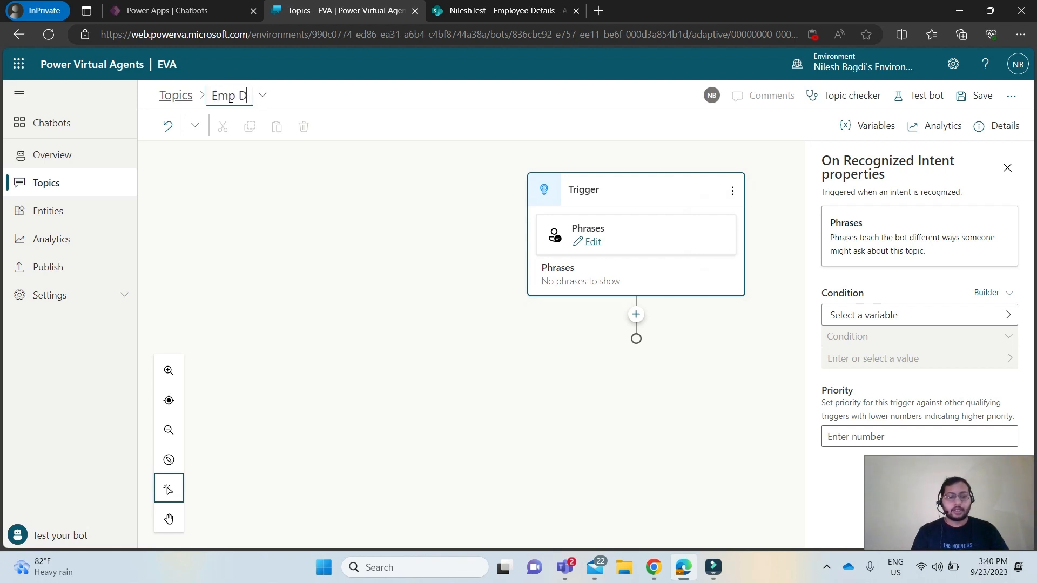
type("etails")
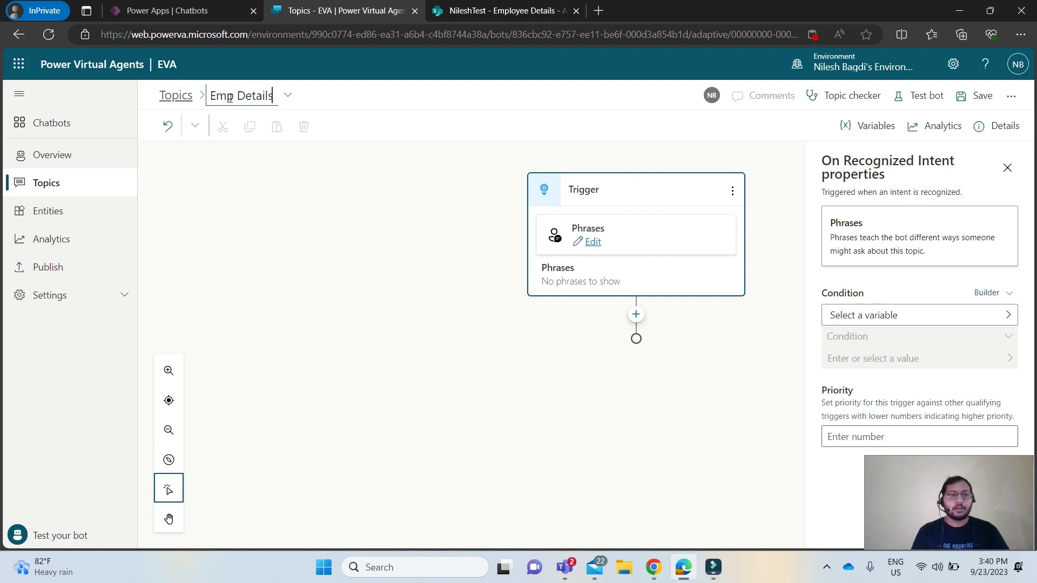
Step: Add the trigger phrases "Emp details" and "Employee Details" to the topic
left_click(592, 241)
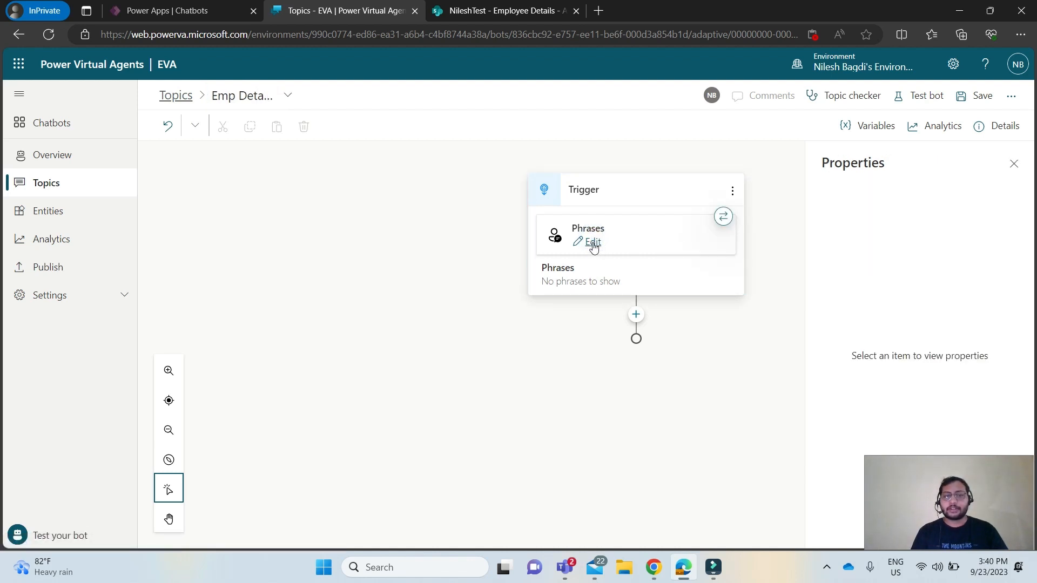
left_click(592, 241)
left_click(846, 386)
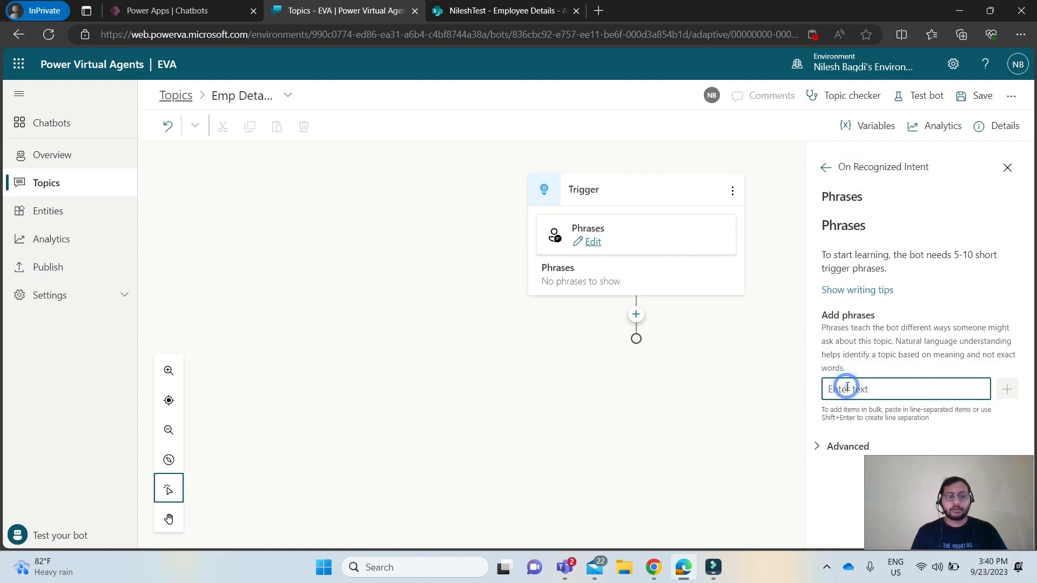
type("Emp de")
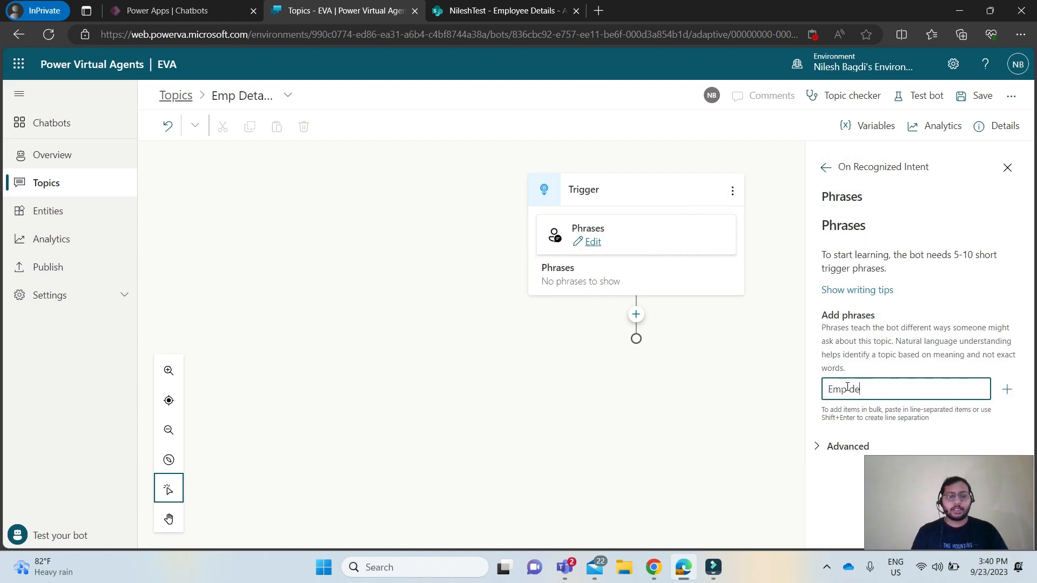
type("tails")
key("Return")
type("Employee")
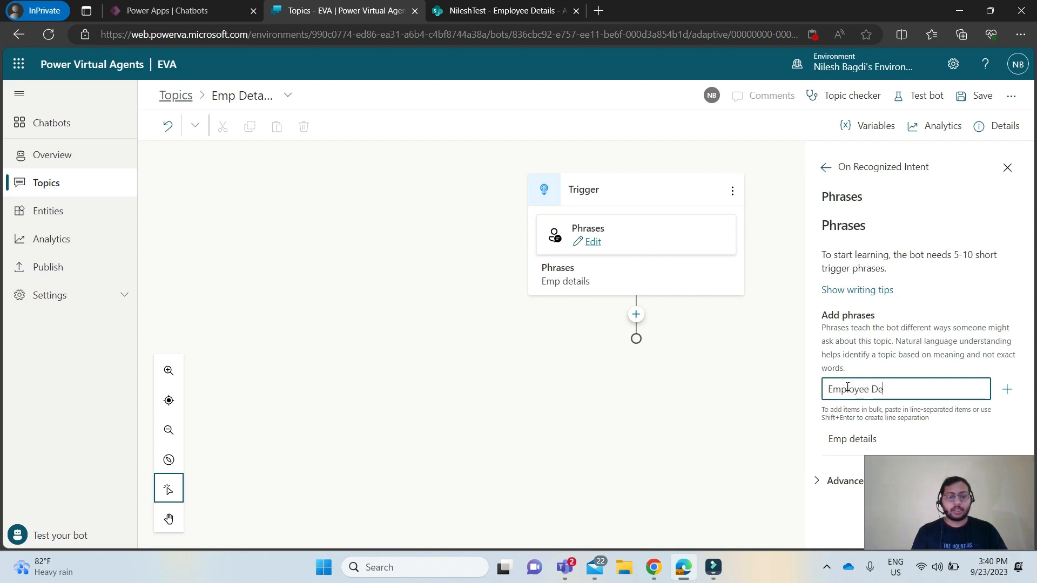
type(" Details")
key("Return")
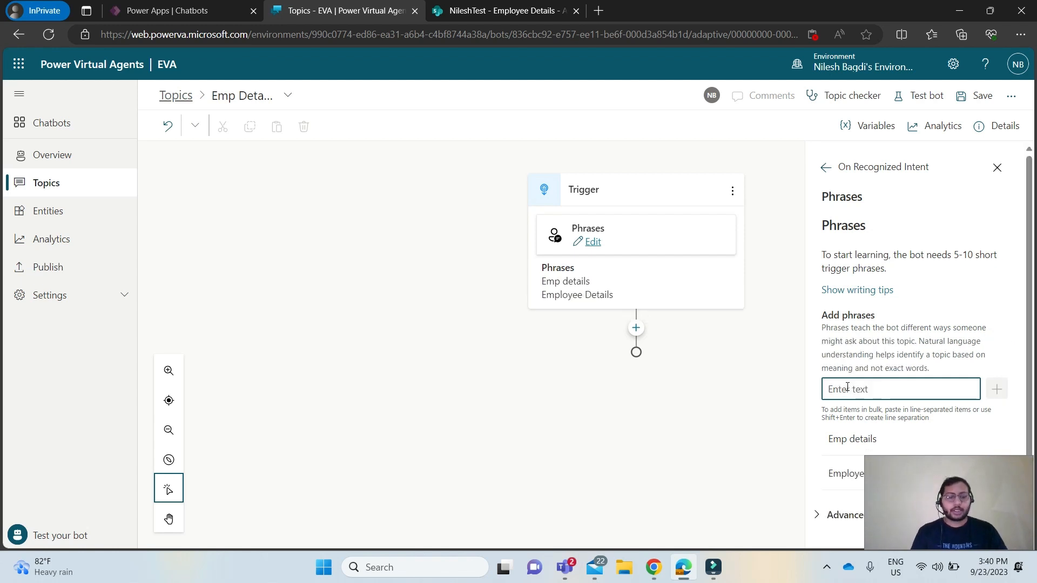
Step: Add two more trigger phrases, "Employee info" and "emp info"
type("Employee info")
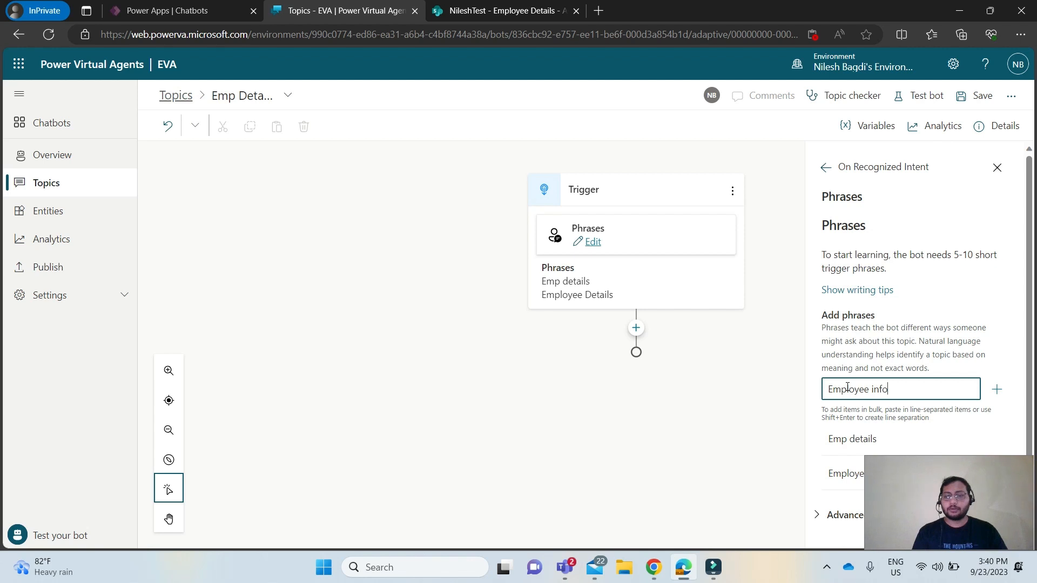
key("Return")
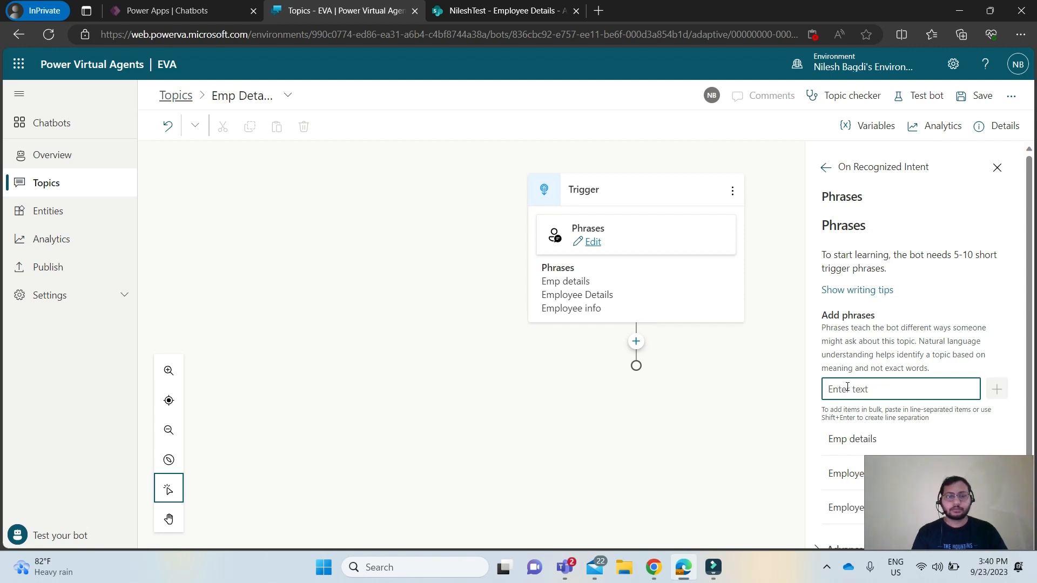
type("emp")
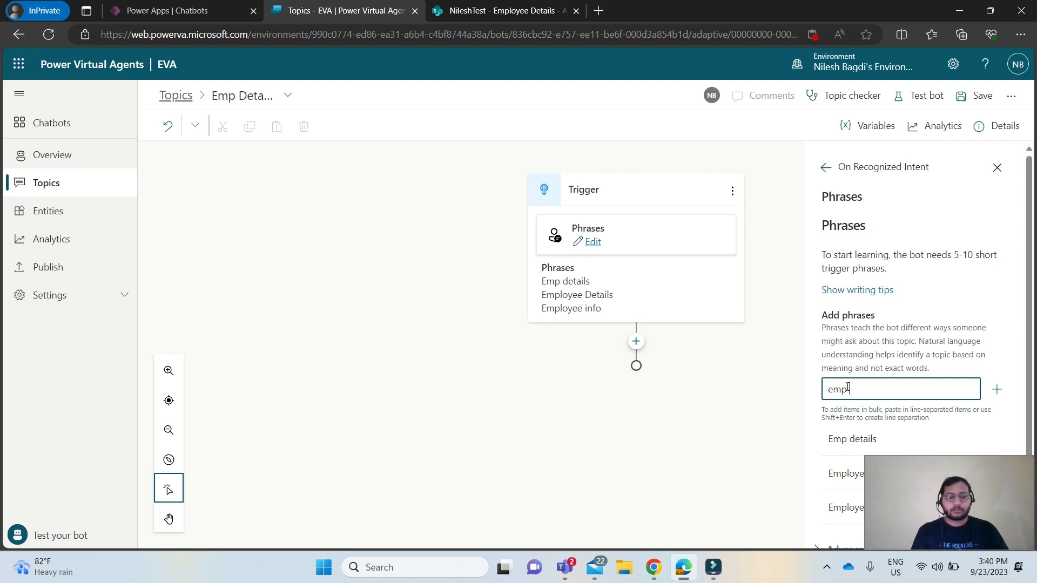
type(" info")
key("Return")
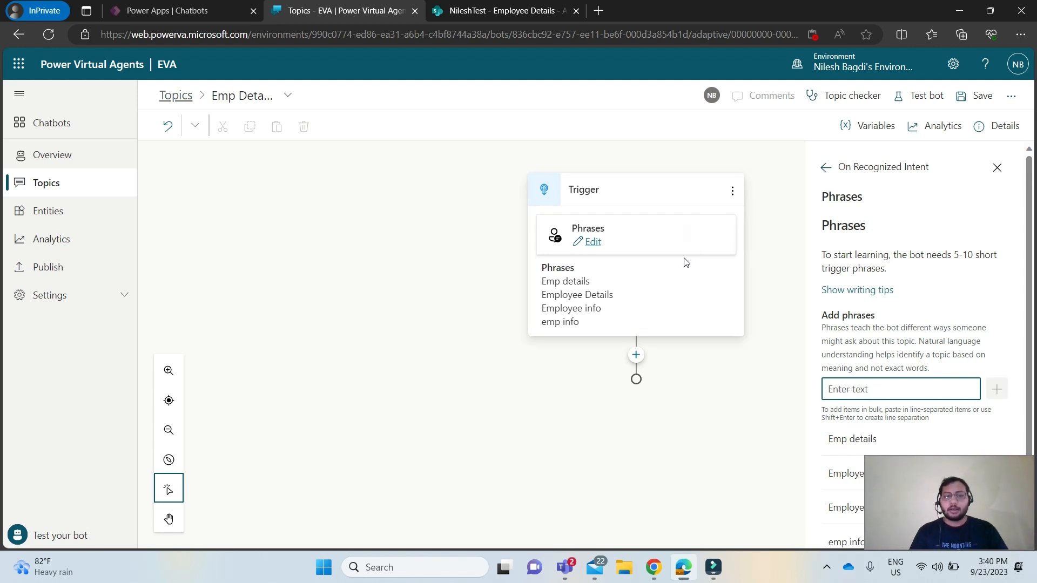
Step: Add a question node below the trigger with the message "Please enter Employee ID to get the Employee Details."
left_click(636, 355)
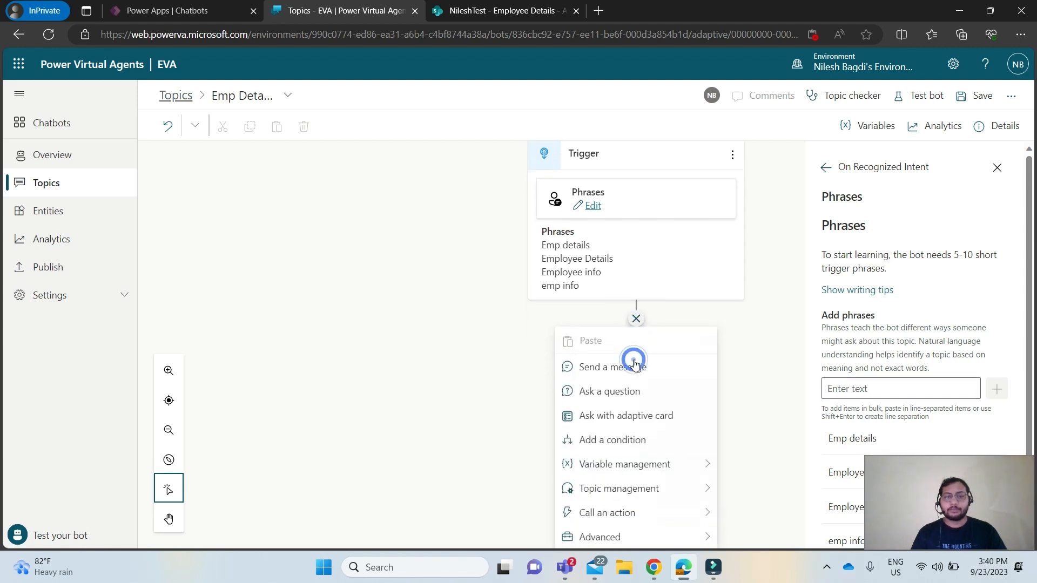
left_click(624, 388)
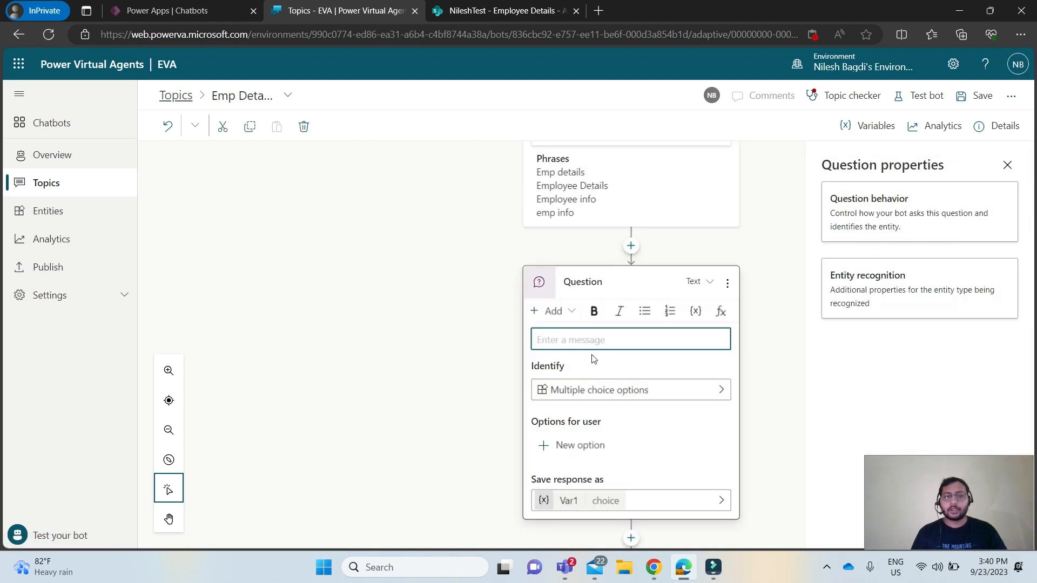
type("Please enter")
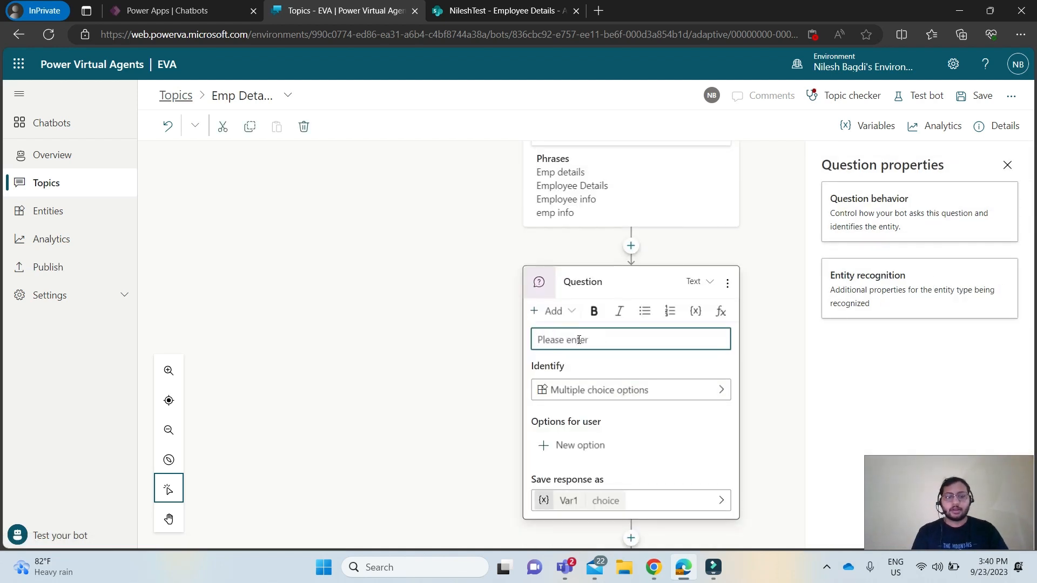
type(" Employe")
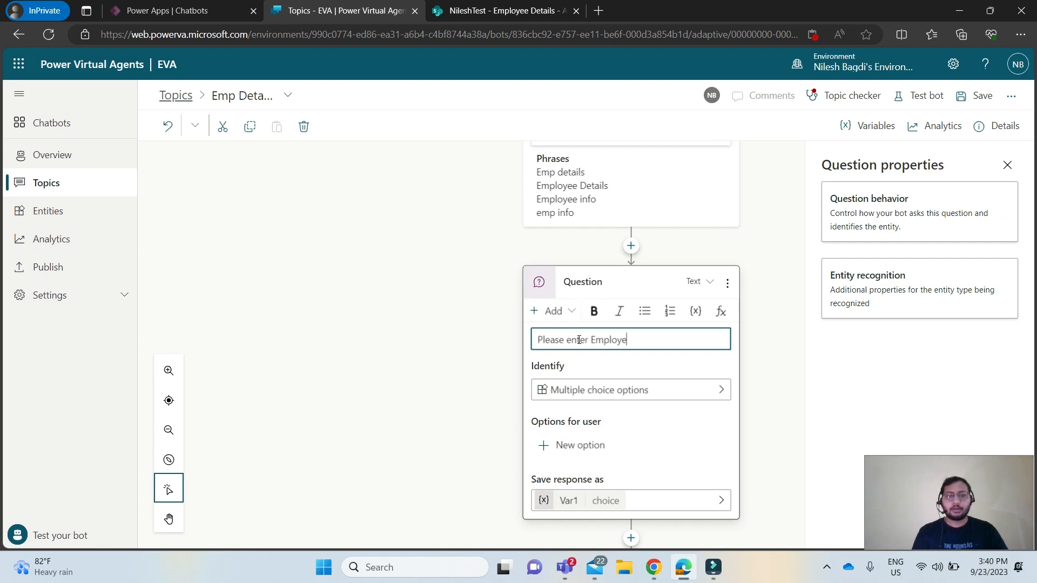
type("e ID to get the")
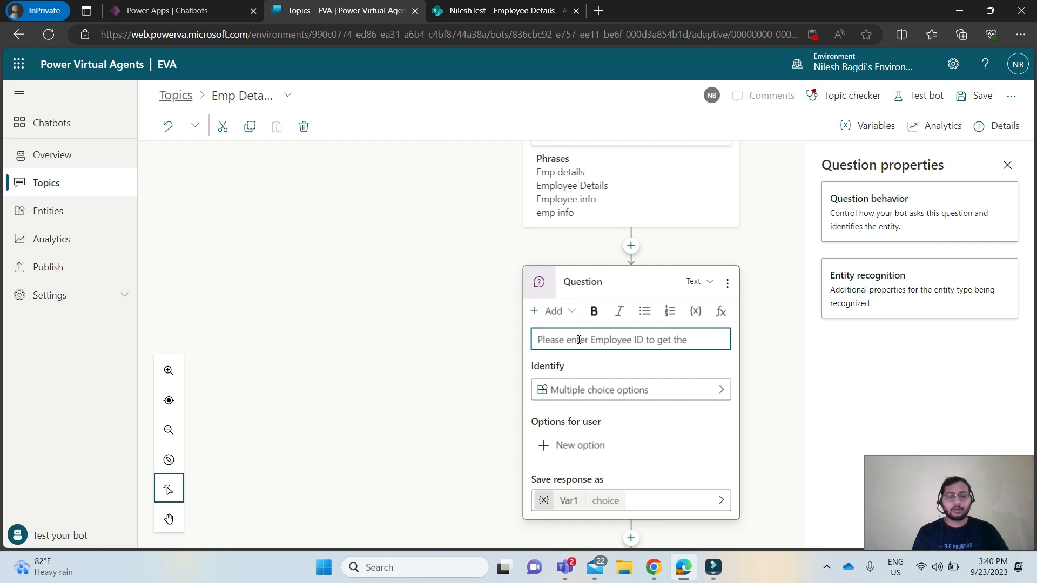
type(" bmployee De")
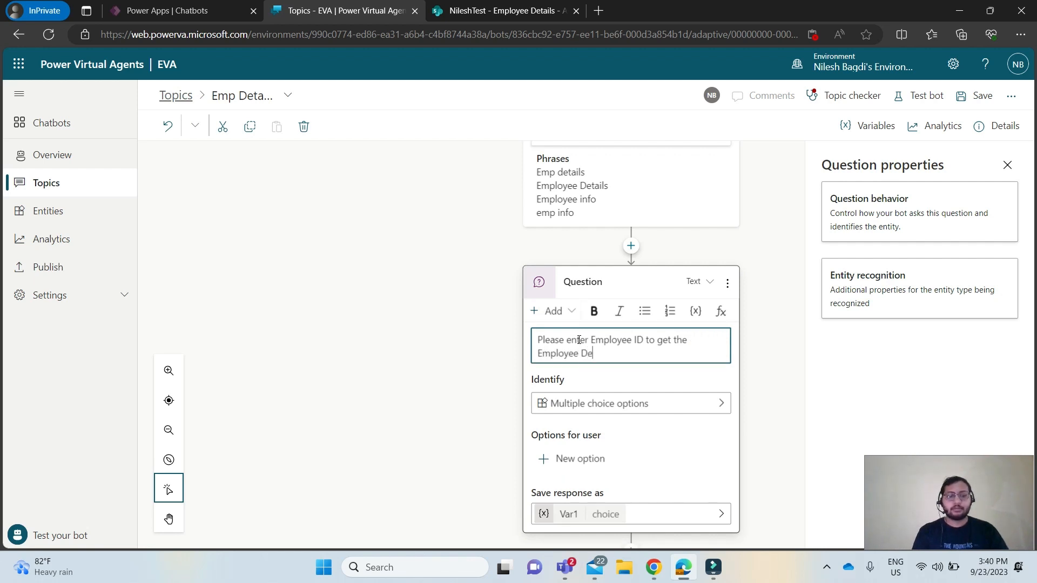
type("tails.")
Step: Set the question to identify the user's entire response
scroll(578, 340, "down", 1)
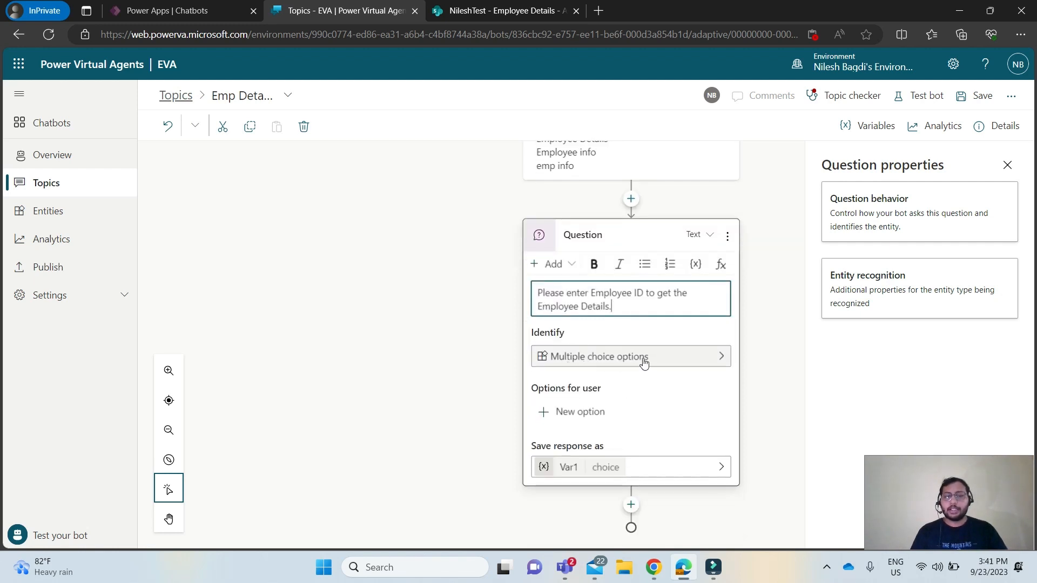
left_click(683, 362)
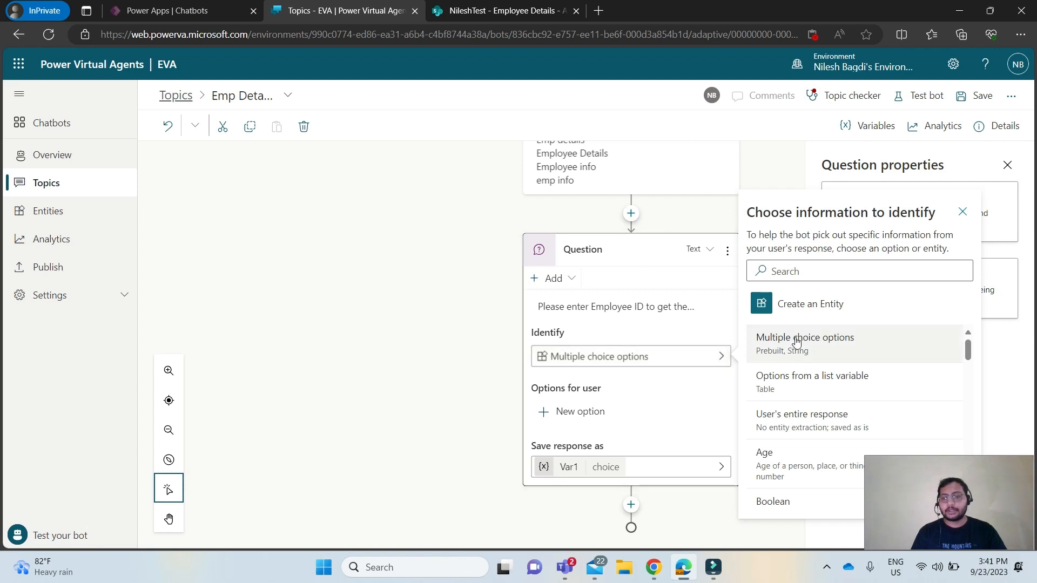
left_click(797, 425)
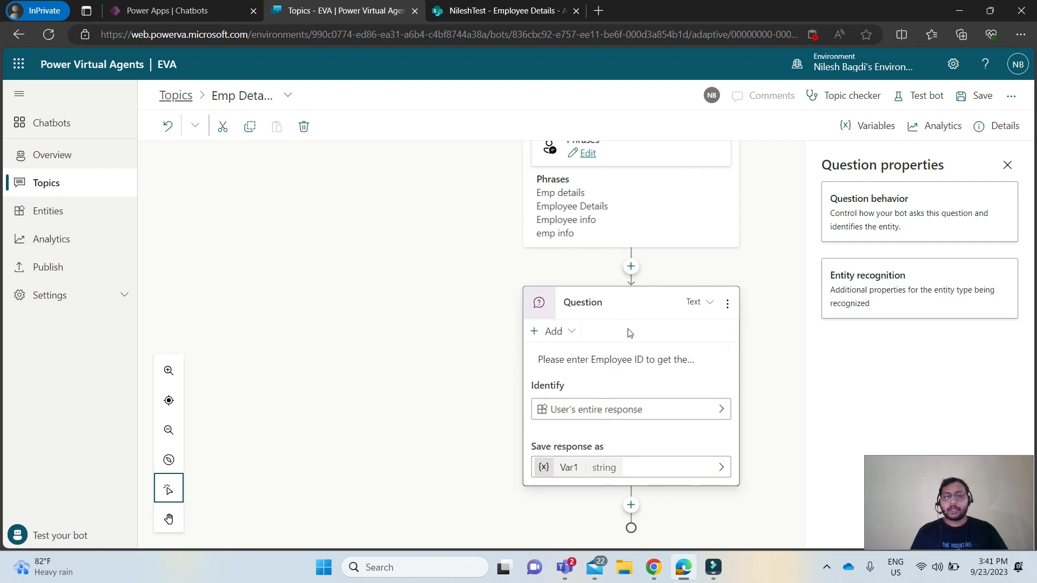
Step: Rename the variable that stores the question's response to EmpID and close its properties
left_click(551, 471)
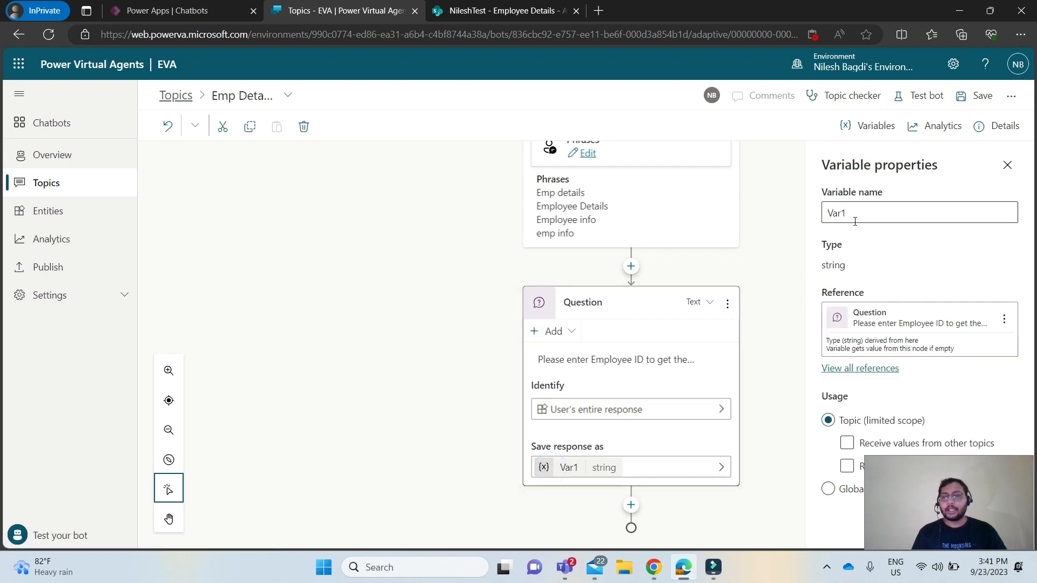
left_click(852, 214)
double_click(852, 213)
type("EmpID")
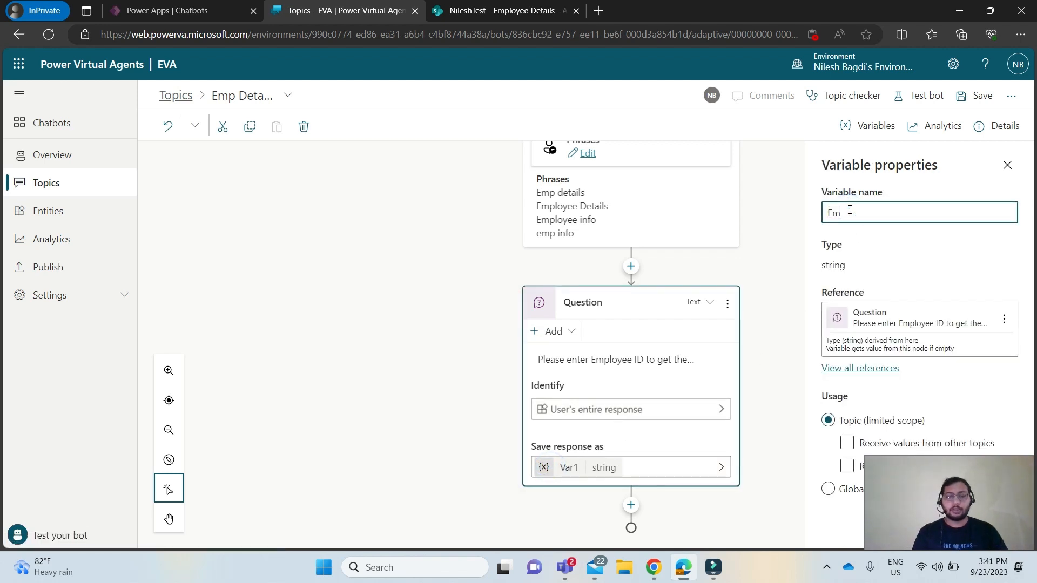
left_click(774, 282)
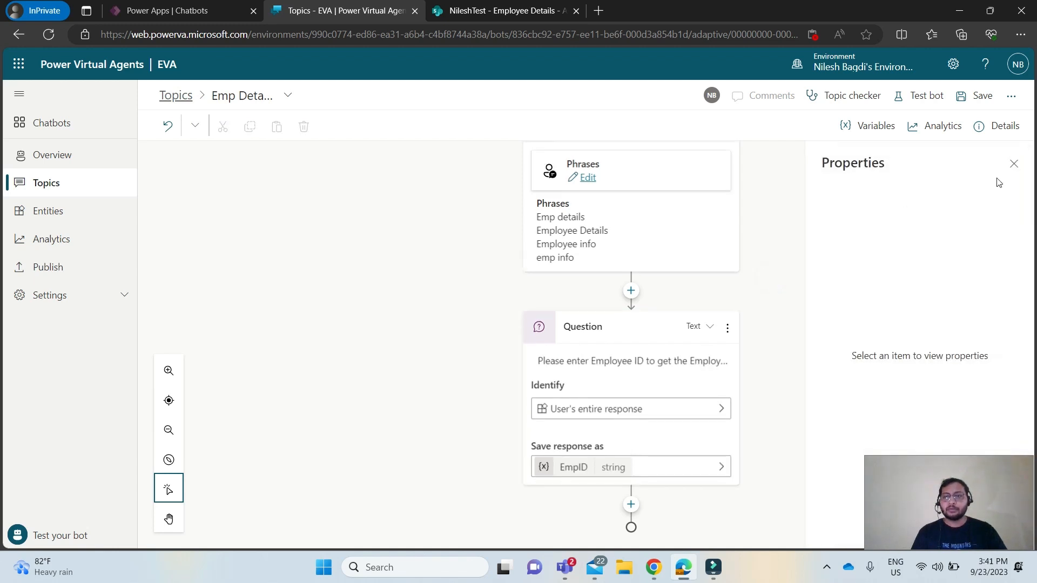
left_click(1013, 164)
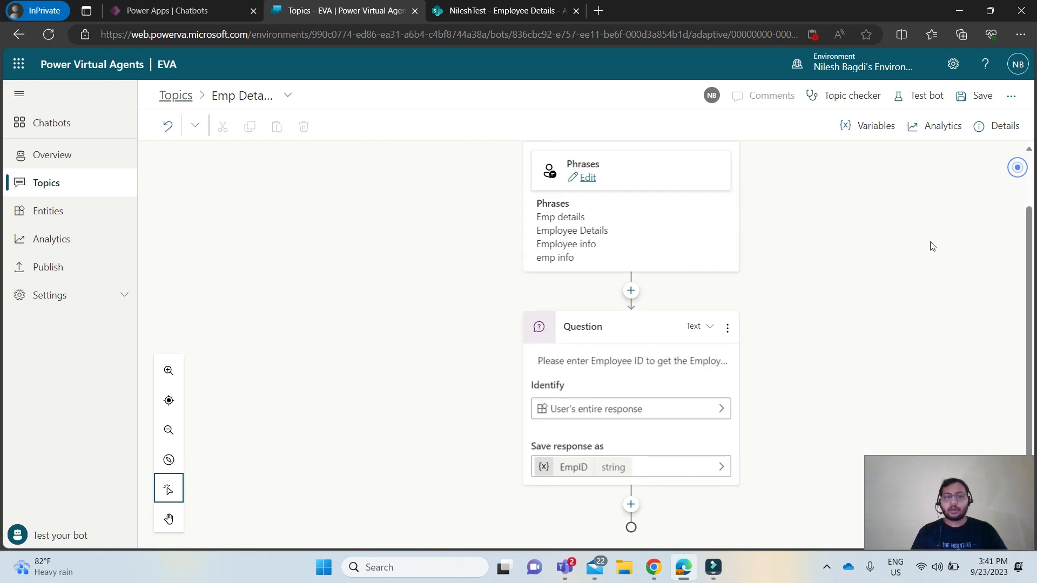
Step: Create a new Power Automate flow as an action after the question and name it PVA to Sharepoint
left_click(630, 505)
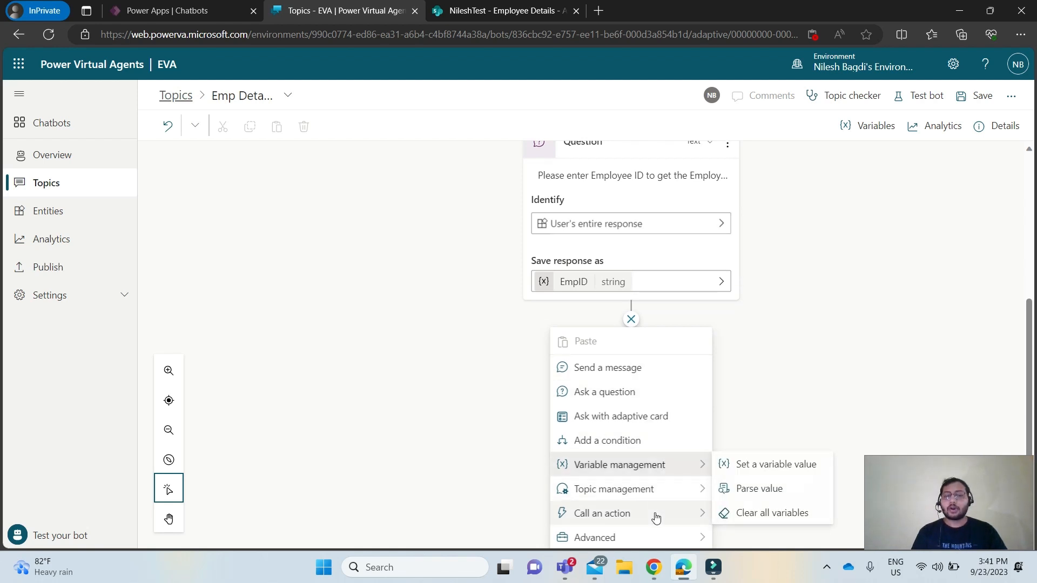
mouse_move(656, 517)
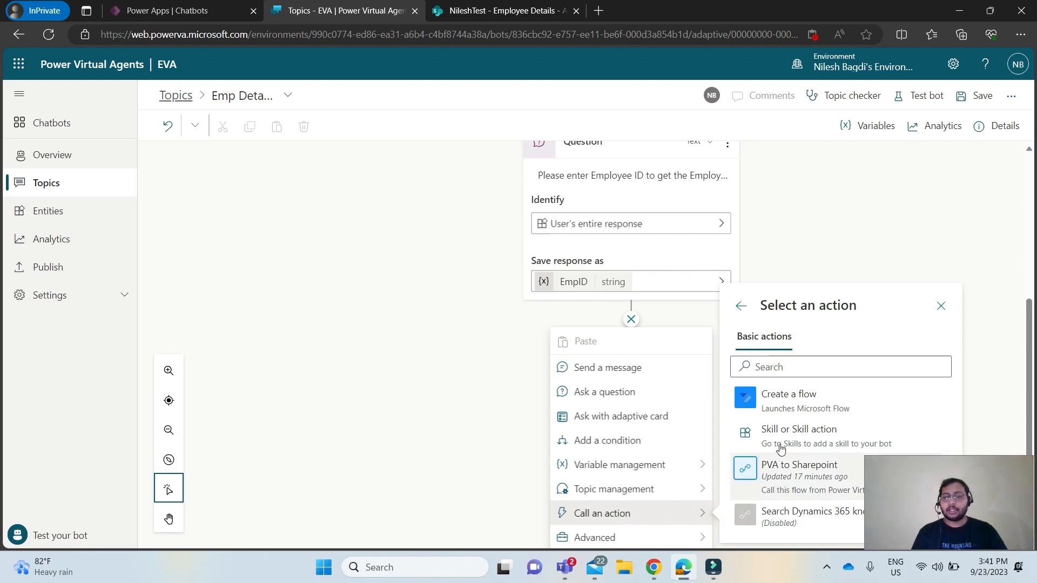
left_click(771, 398)
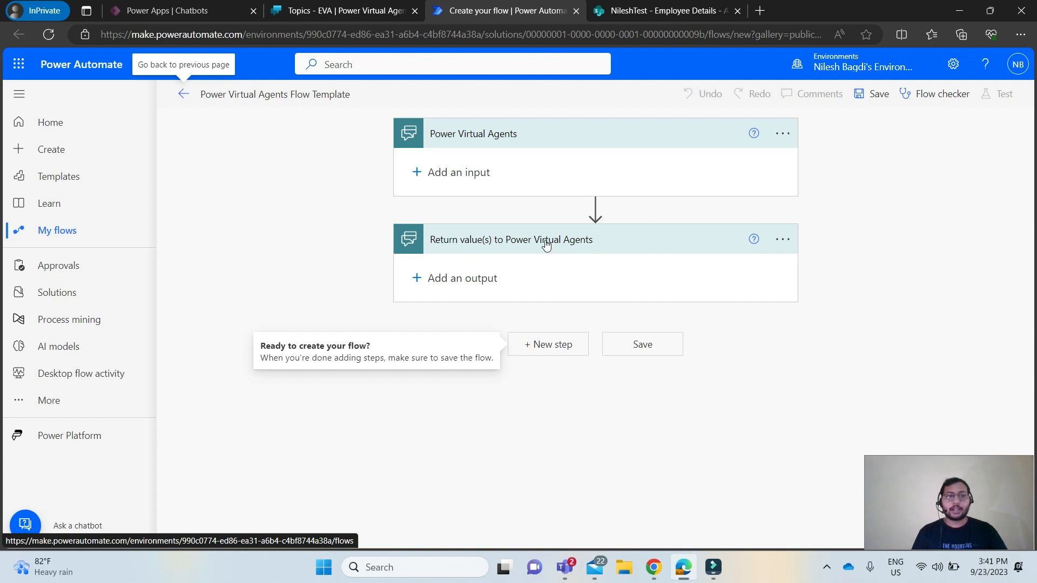
left_click(329, 99)
key("ctrl+a")
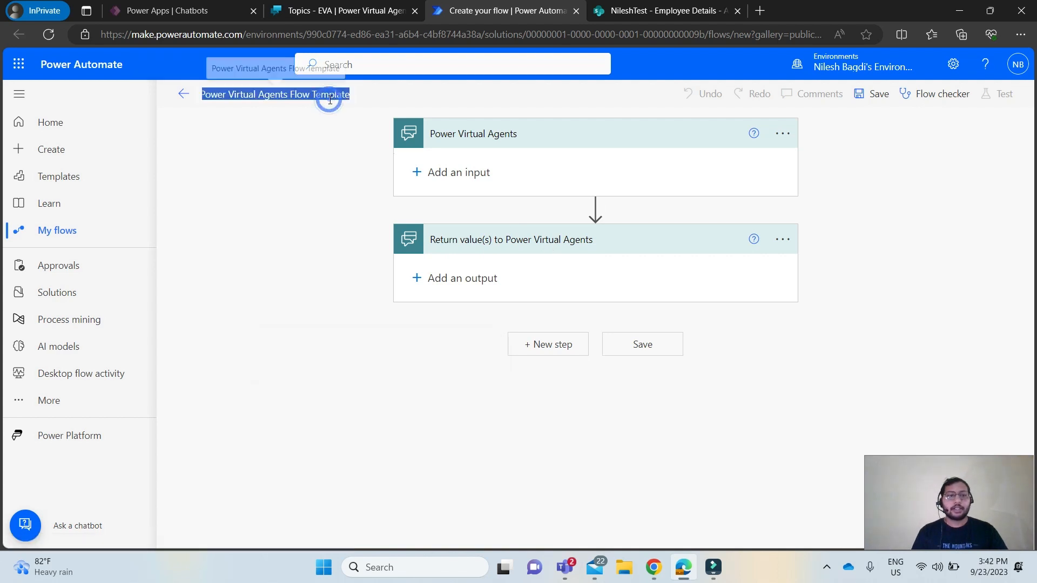
type("PVA")
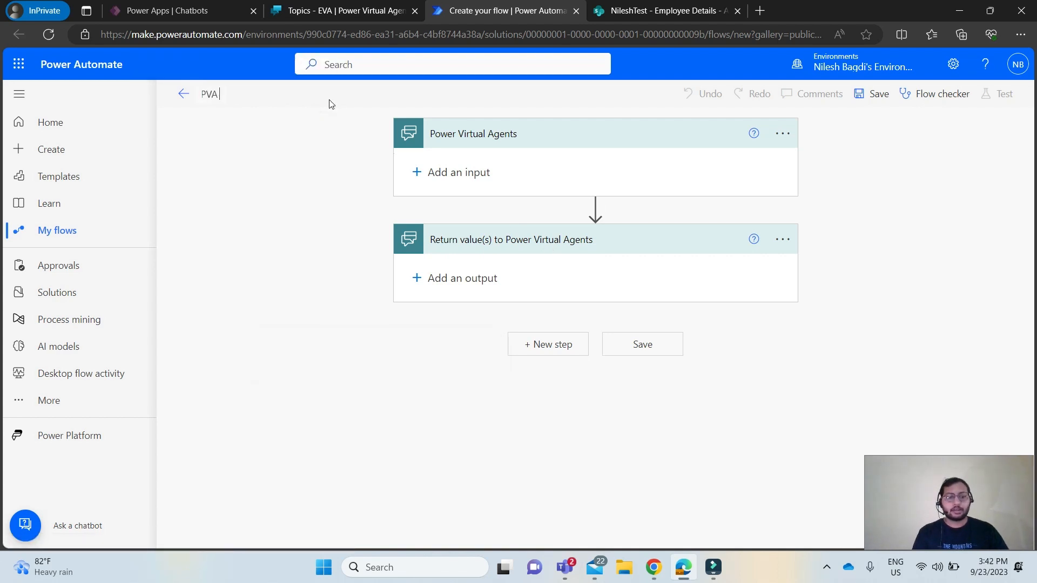
type(" to SHa")
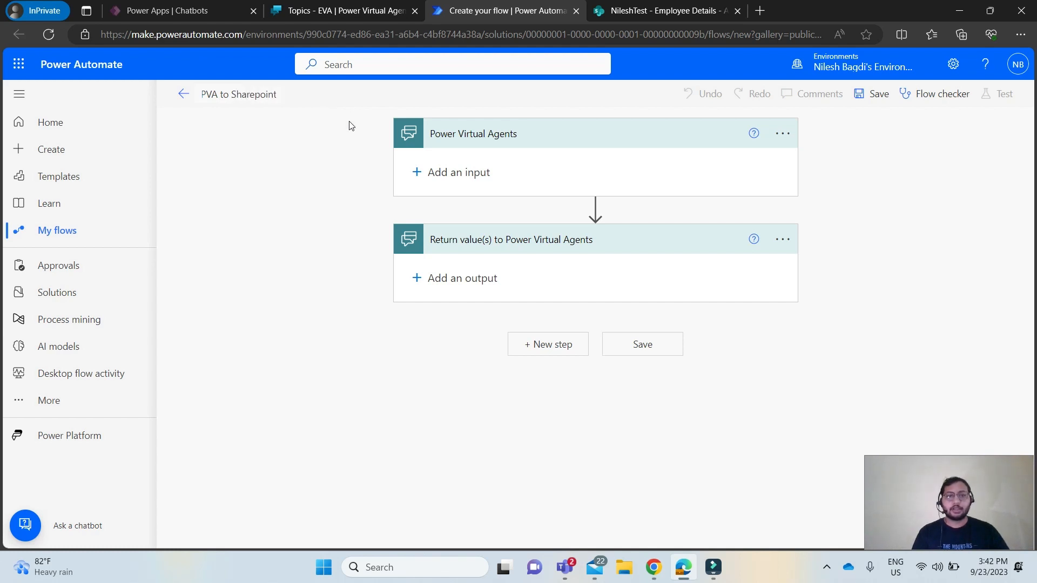
Step: Add a text input to the Power Virtual Agents trigger and name it Emp ID
left_click(358, 184)
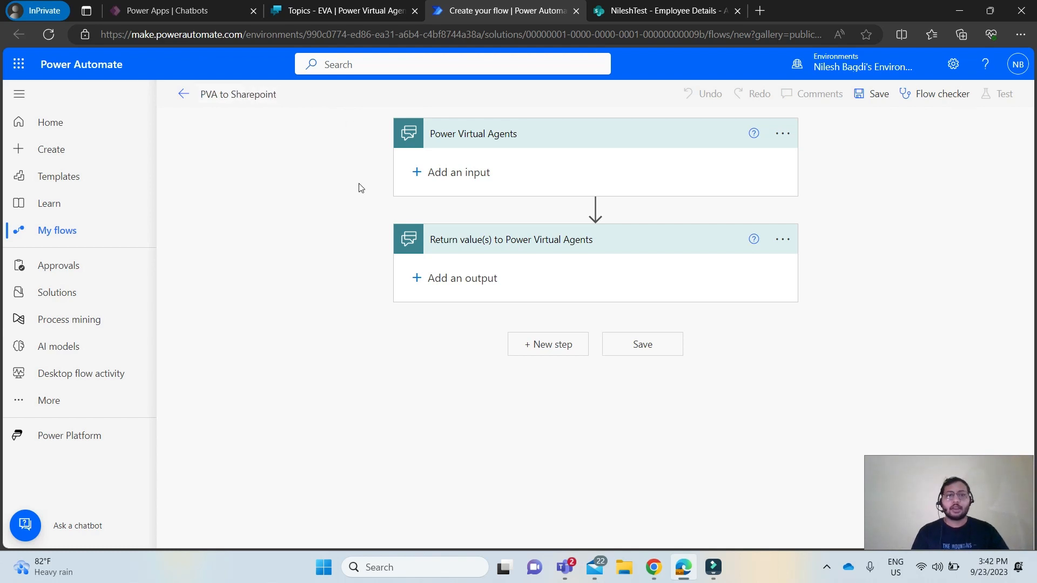
left_click(451, 171)
left_click(432, 196)
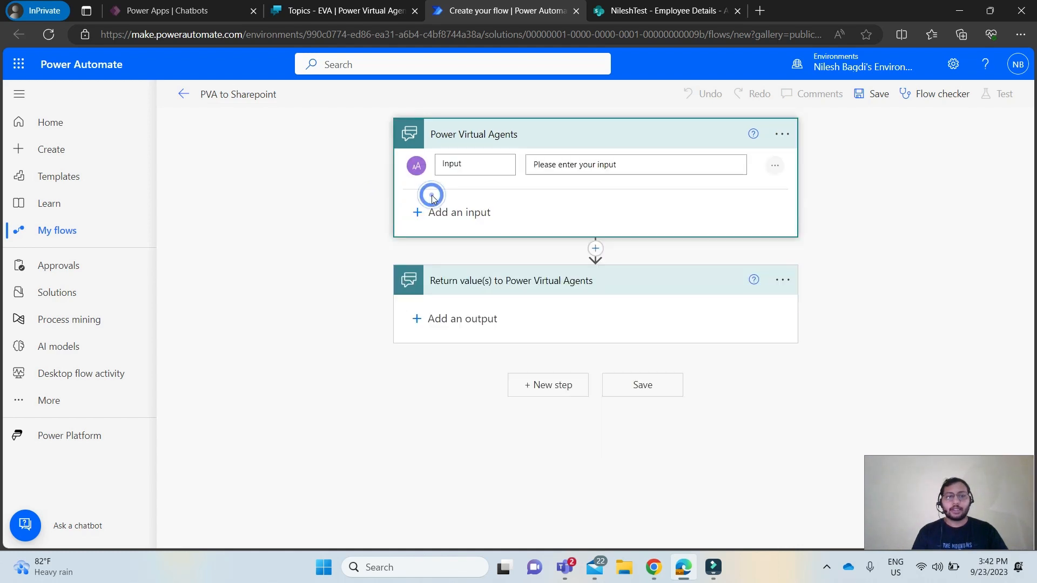
left_click(449, 164)
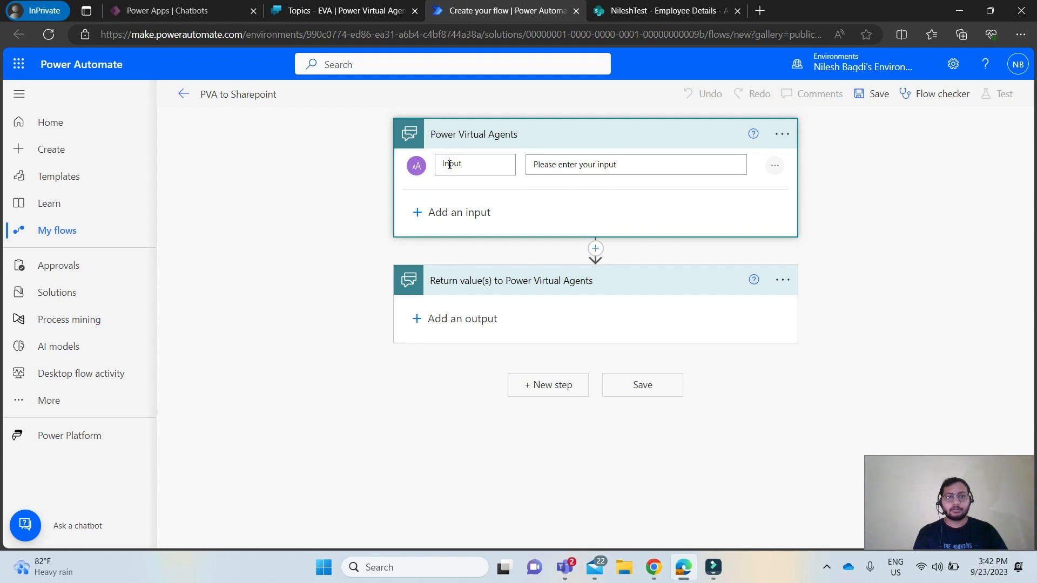
key("Right")
key("BackSpace")
key("BackSpace")
key("BackSpace")
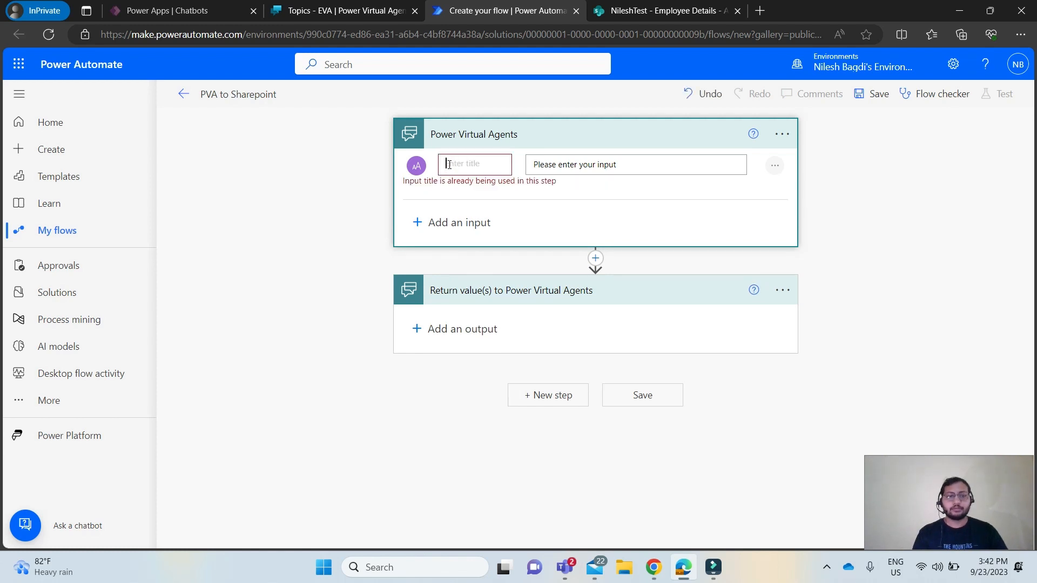
type("Emp ID")
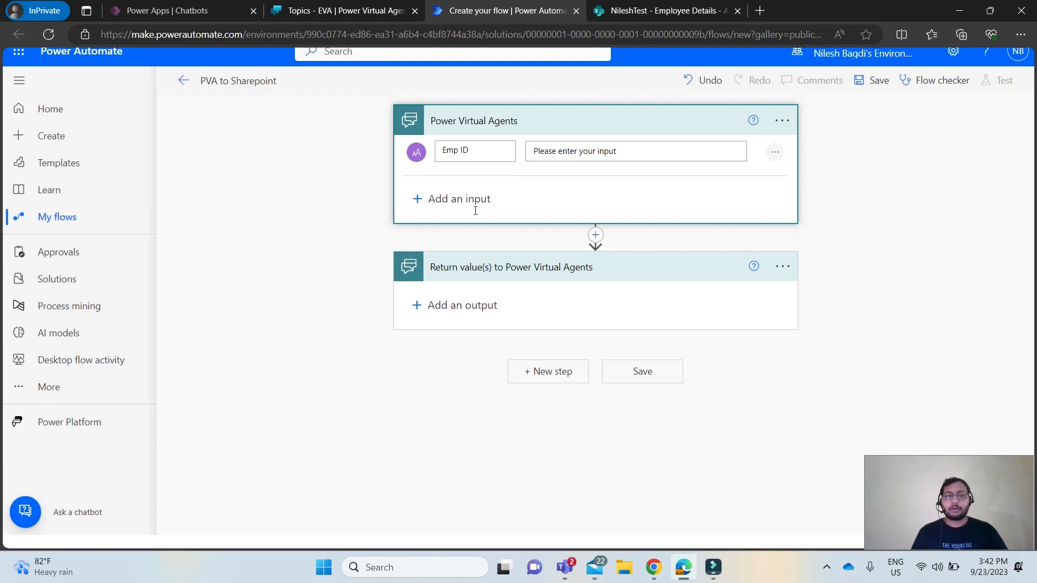
Step: Insert an action between the trigger and the return step and choose the SharePoint connector for it
left_click(595, 250)
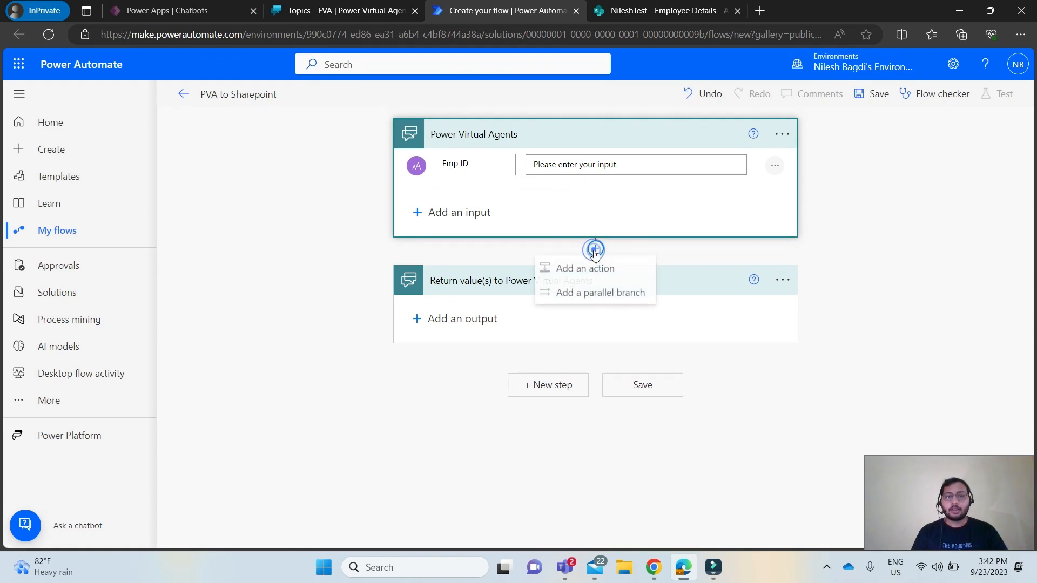
left_click(585, 269)
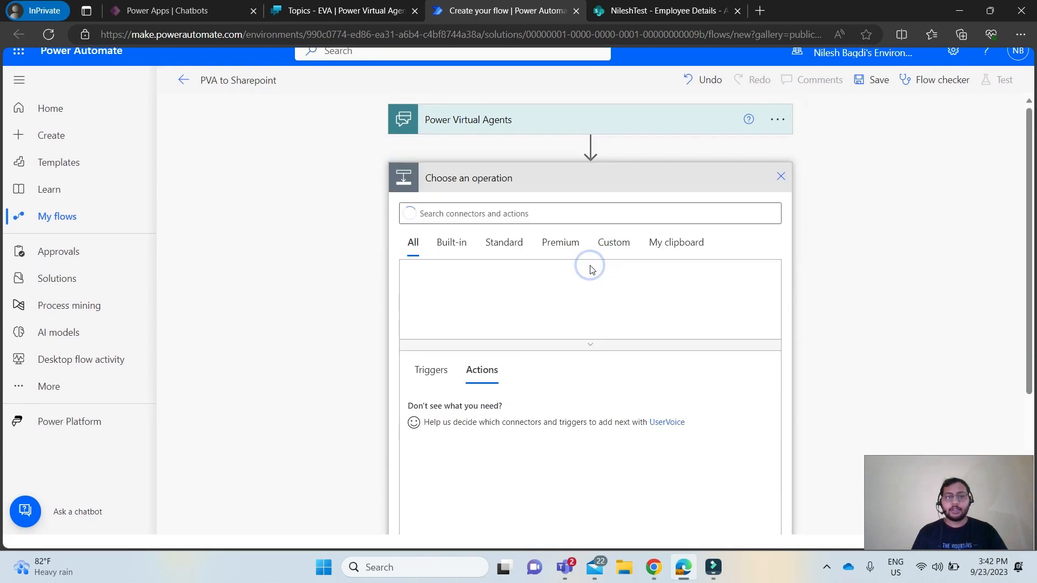
type("sagr")
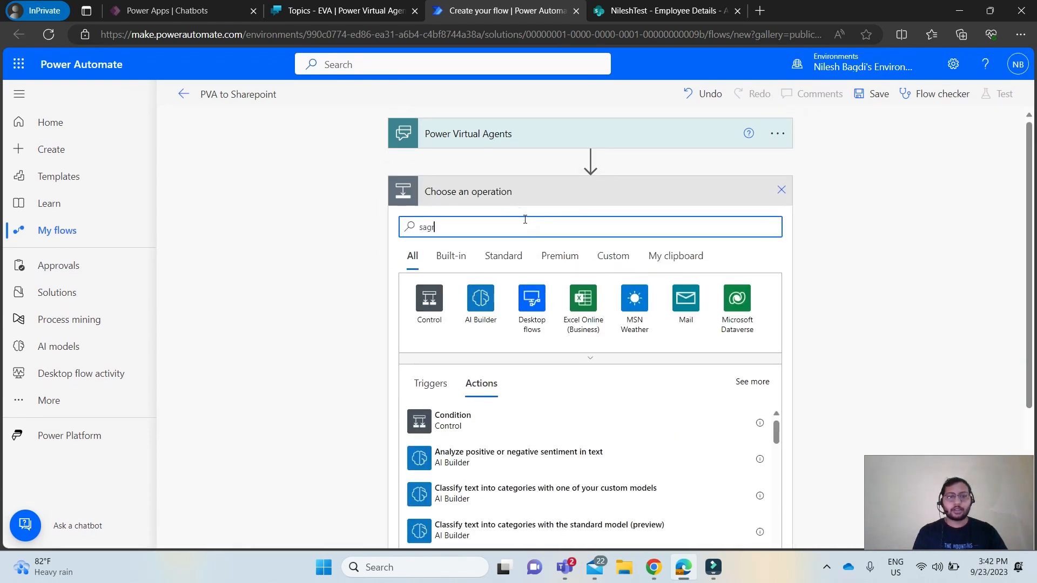
type("hare")
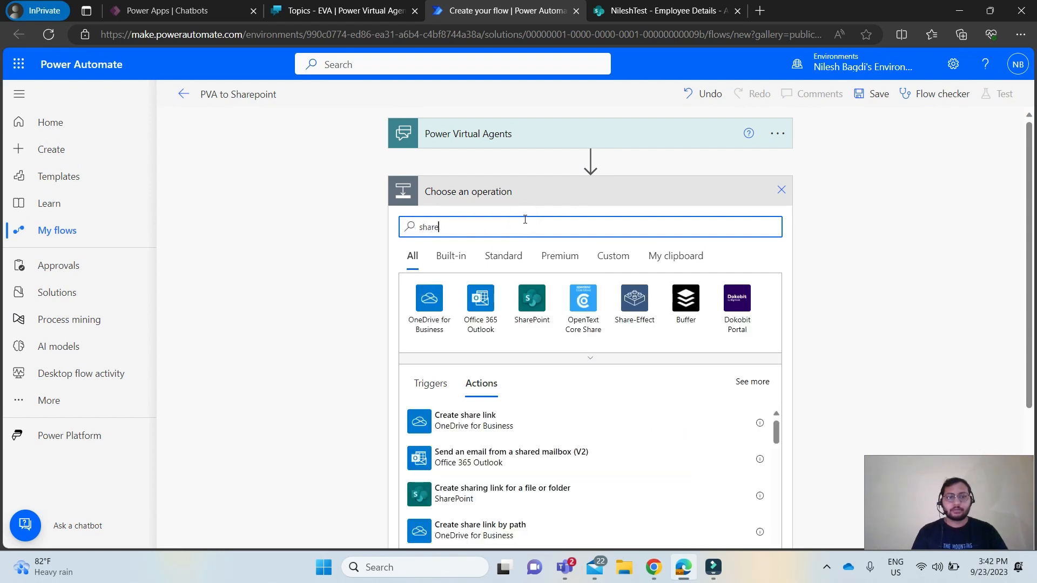
left_click(532, 298)
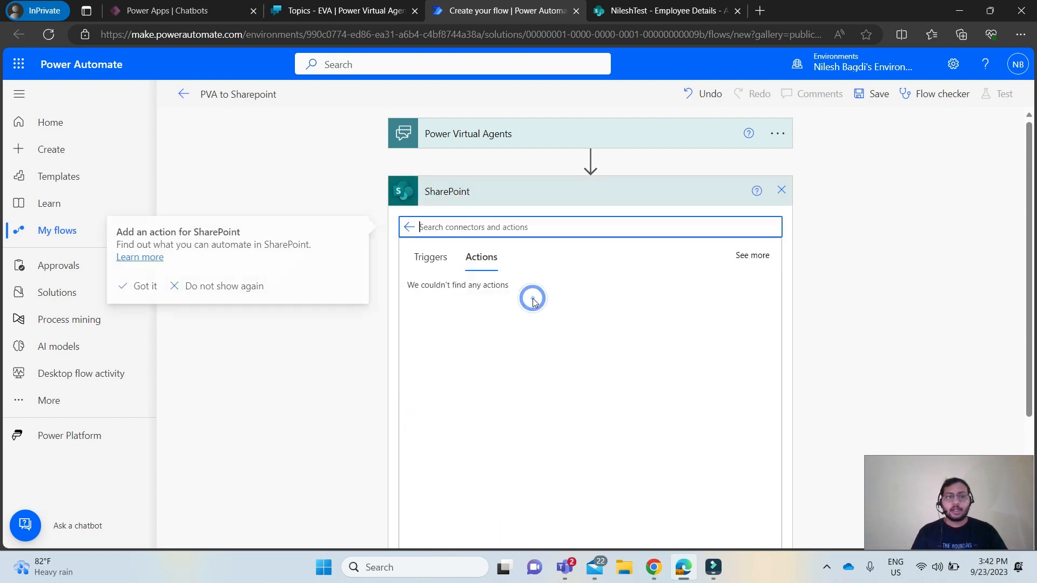
Step: Find SharePoint's Get items action and add it to the flow
scroll(494, 378, "down", 5)
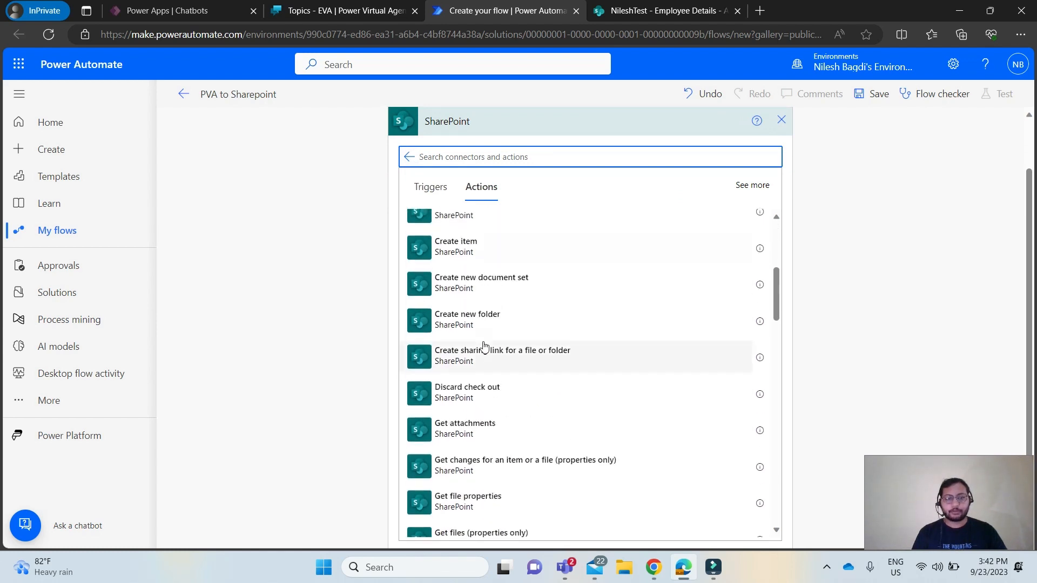
scroll(485, 346, "down", 1)
type("get oit")
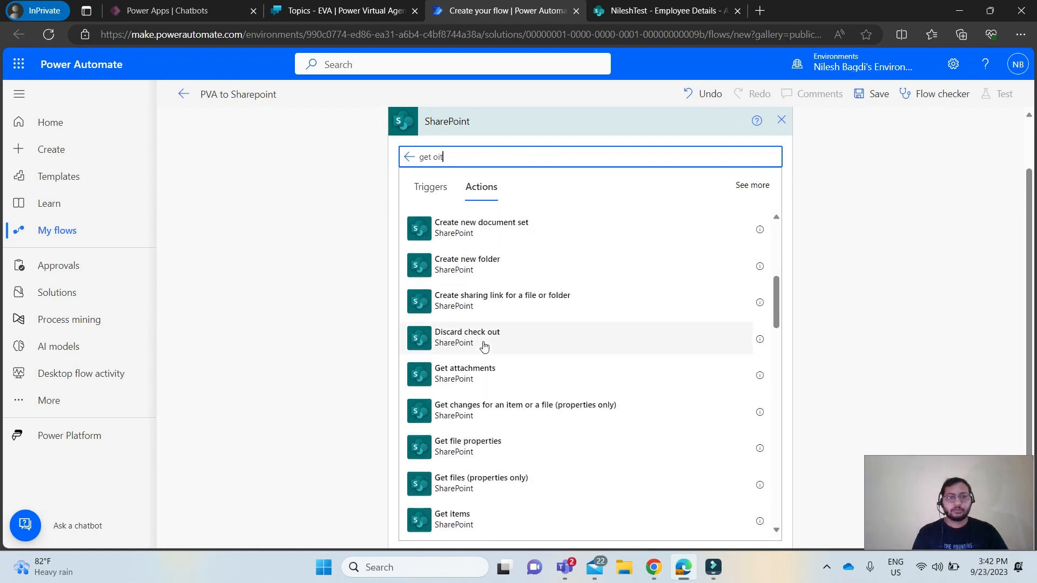
key("BackSpace")
key("BackSpace")
key("BackSpace")
type("ite")
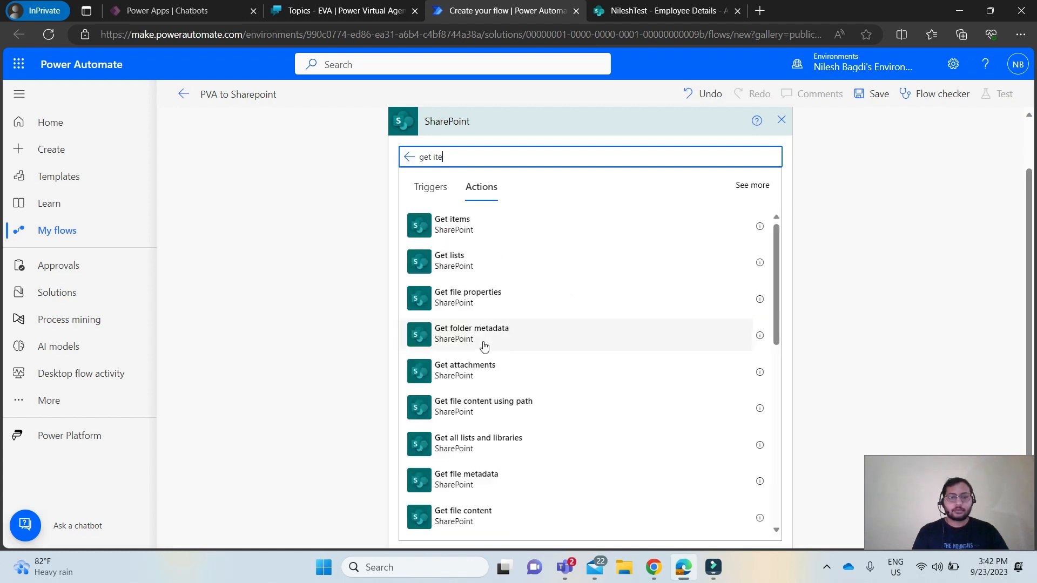
type("m")
left_click(457, 228)
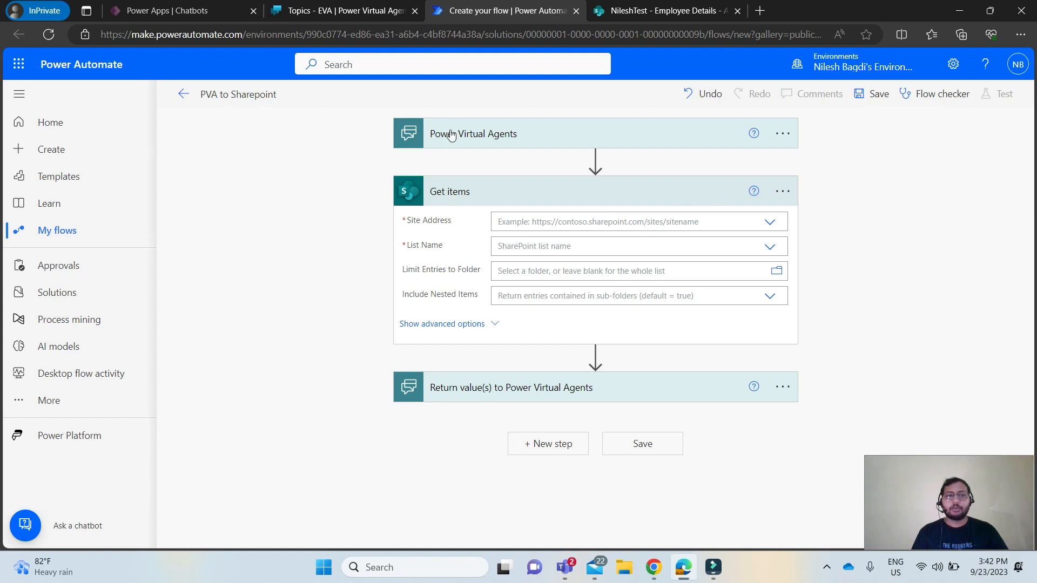
Step: Check the list's site address in SharePoint, and set Get items to the NileshTest site and the Employee Details list
left_click(602, 11)
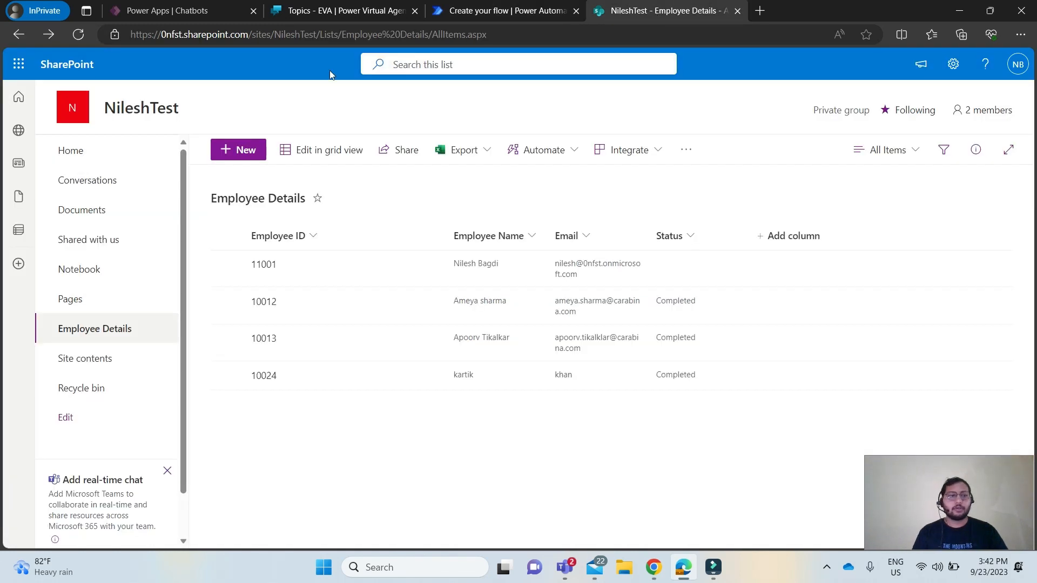
left_click_drag(320, 34, 133, 37)
left_click(478, 13)
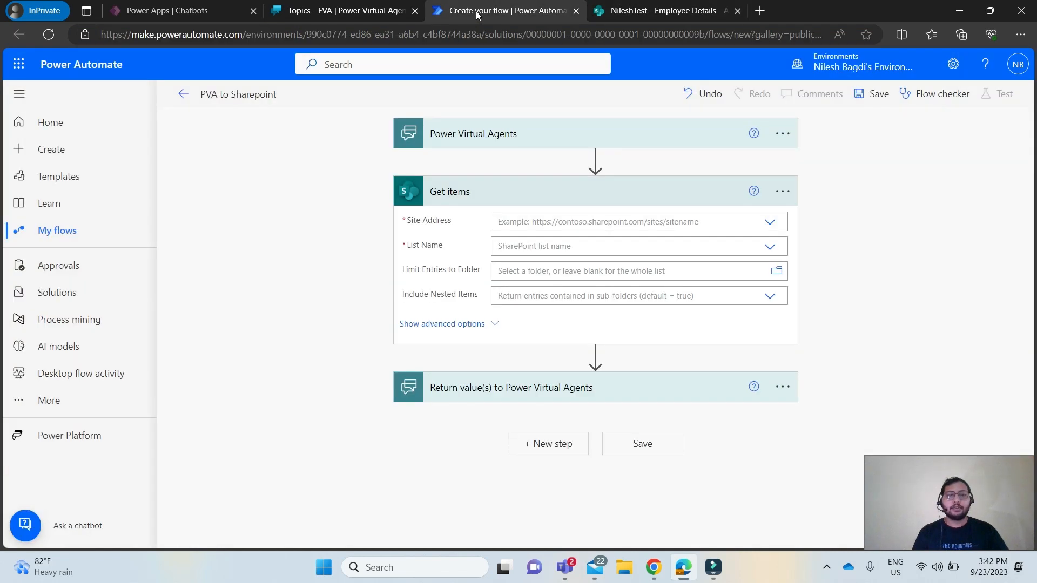
left_click(597, 225)
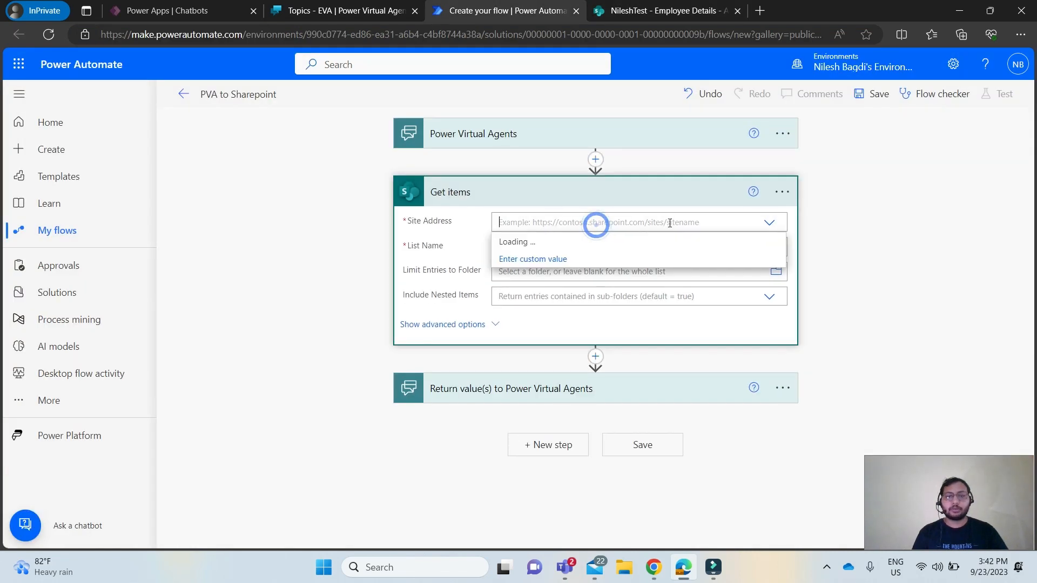
left_click(770, 221)
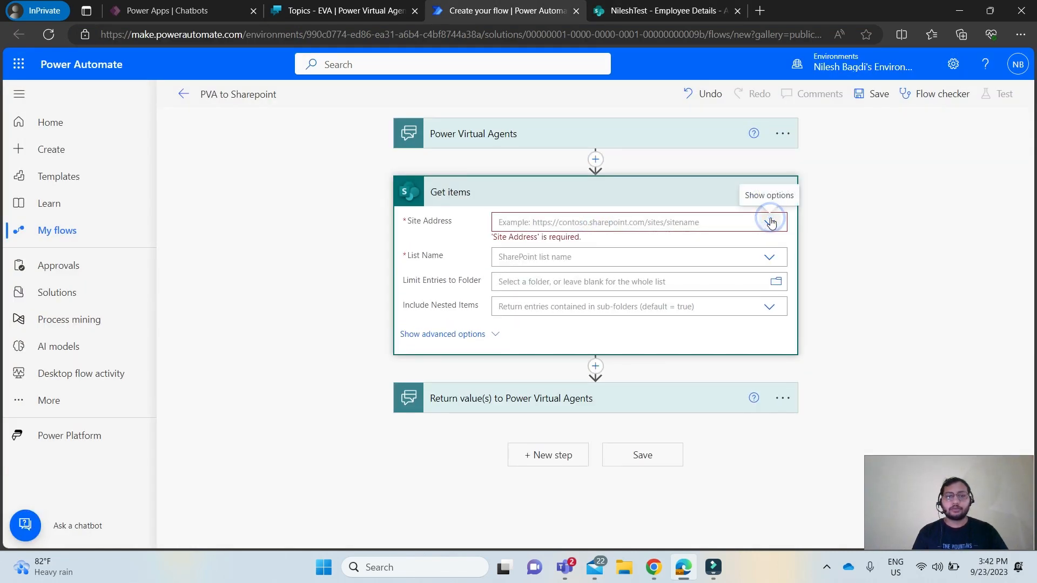
left_click(768, 226)
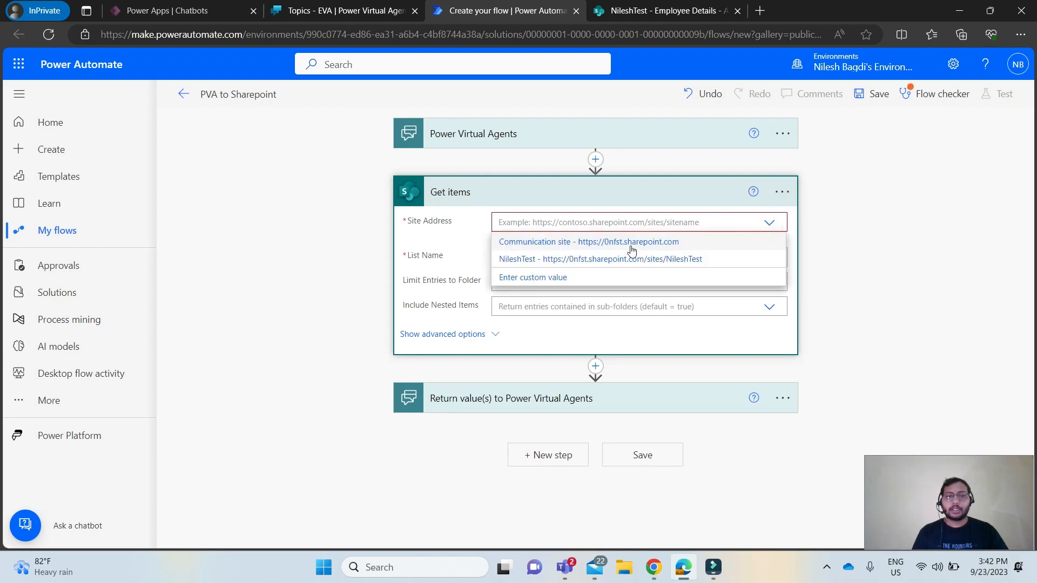
left_click(563, 260)
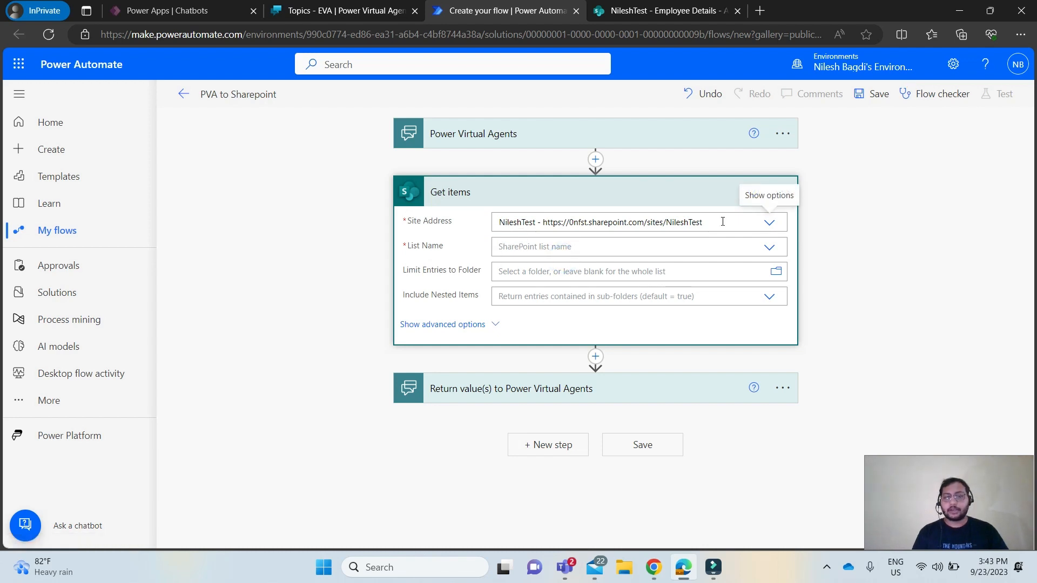
left_click(768, 247)
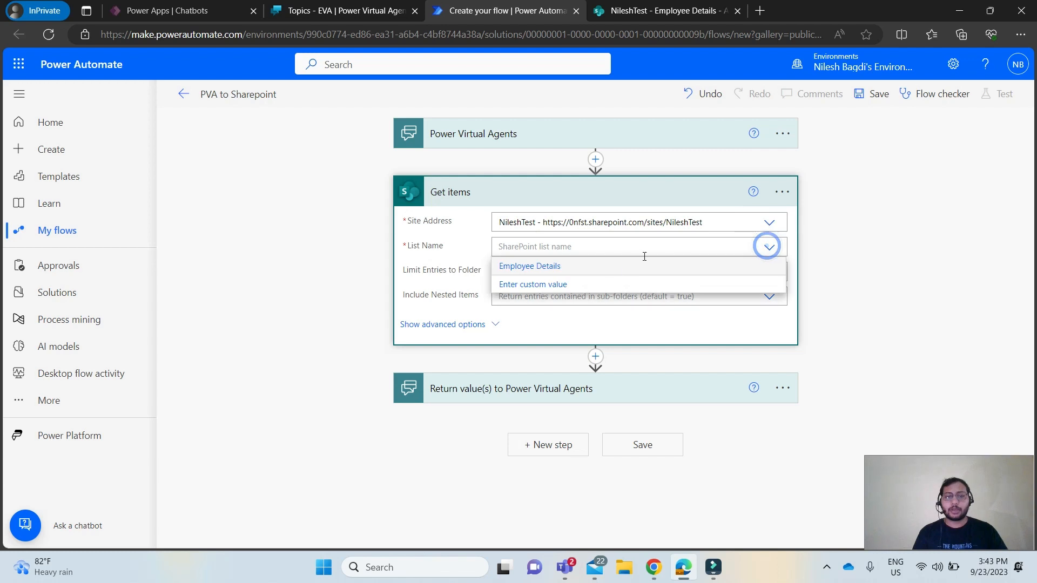
left_click(532, 267)
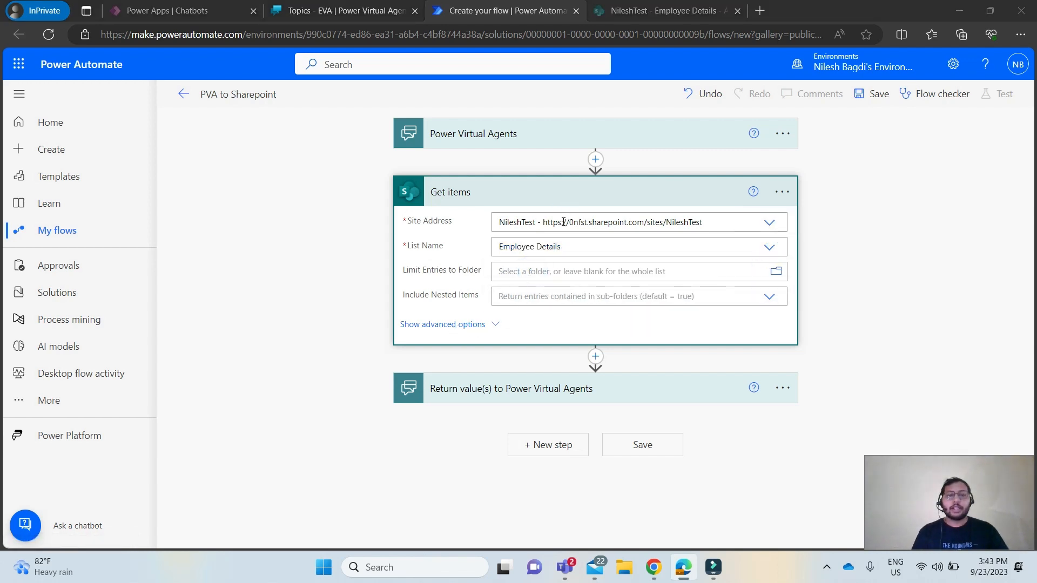
Step: Review the trigger's Emp ID input, show the advanced options of Get items and open its Filter Query for editing
left_click(551, 138)
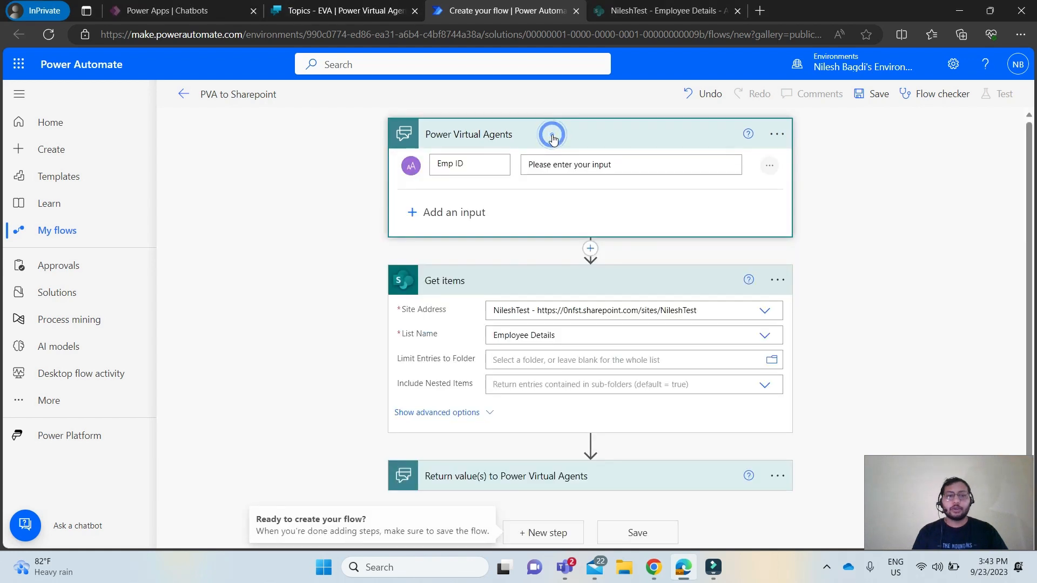
triple_click(473, 165)
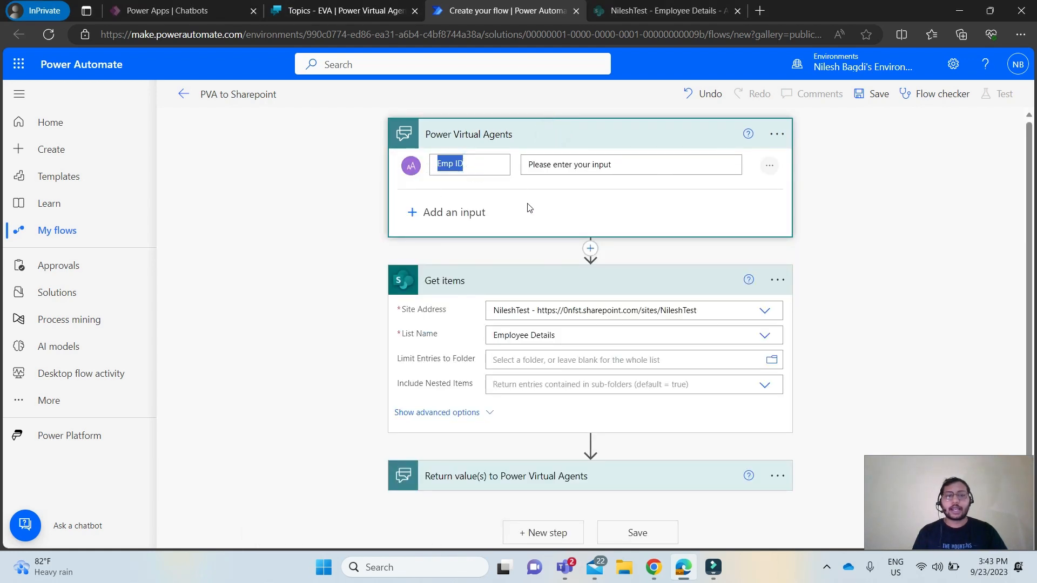
left_click(437, 413)
scroll(440, 459, "down", 1)
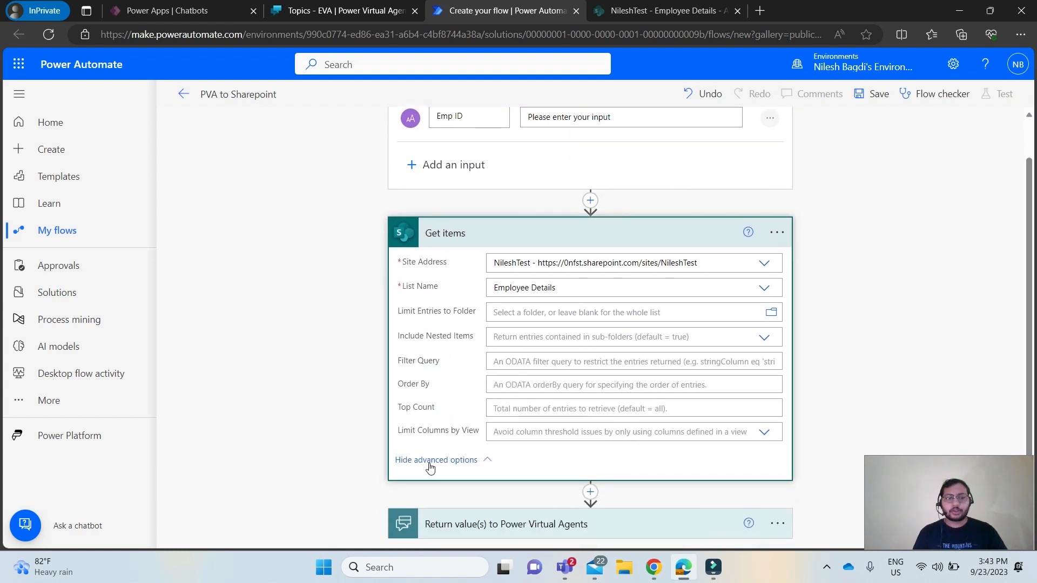
left_click(510, 369)
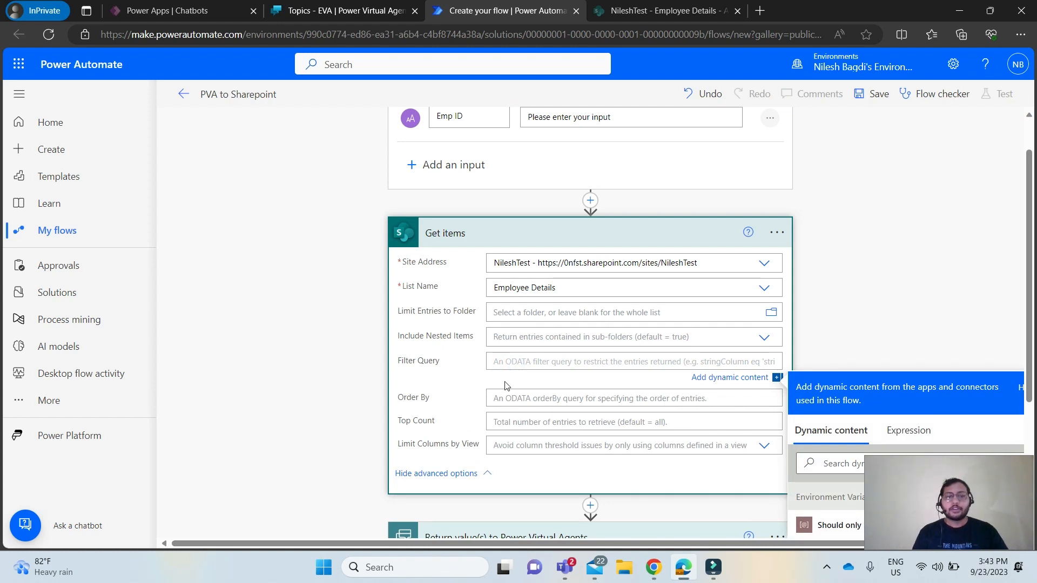
scroll(573, 285, "up", 1)
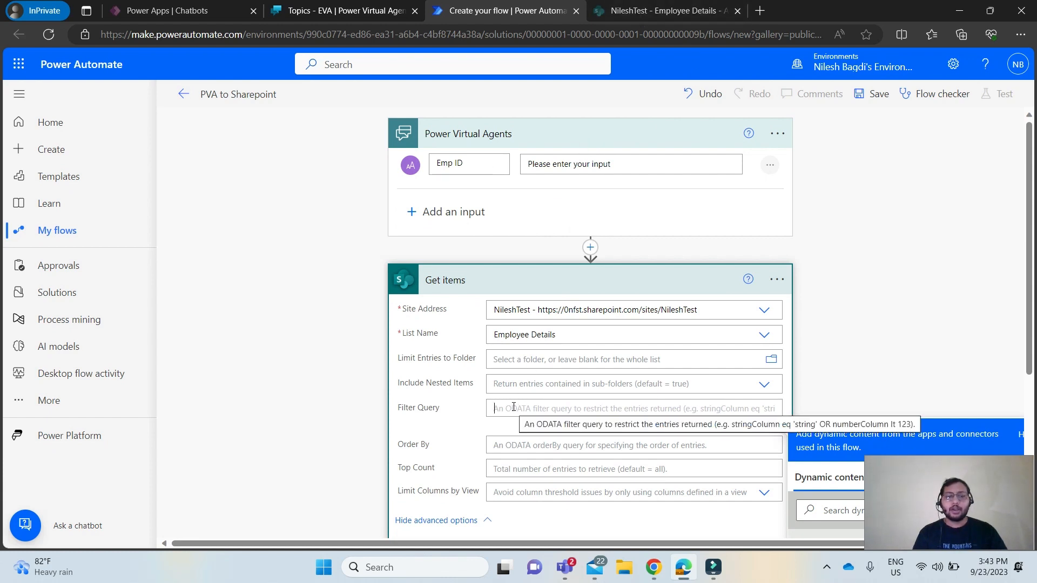
Step: Look up the Title column's internal field name through the Employee Details list settings in SharePoint, and switch back to the Power Virtual Agents topic
left_click(630, 8)
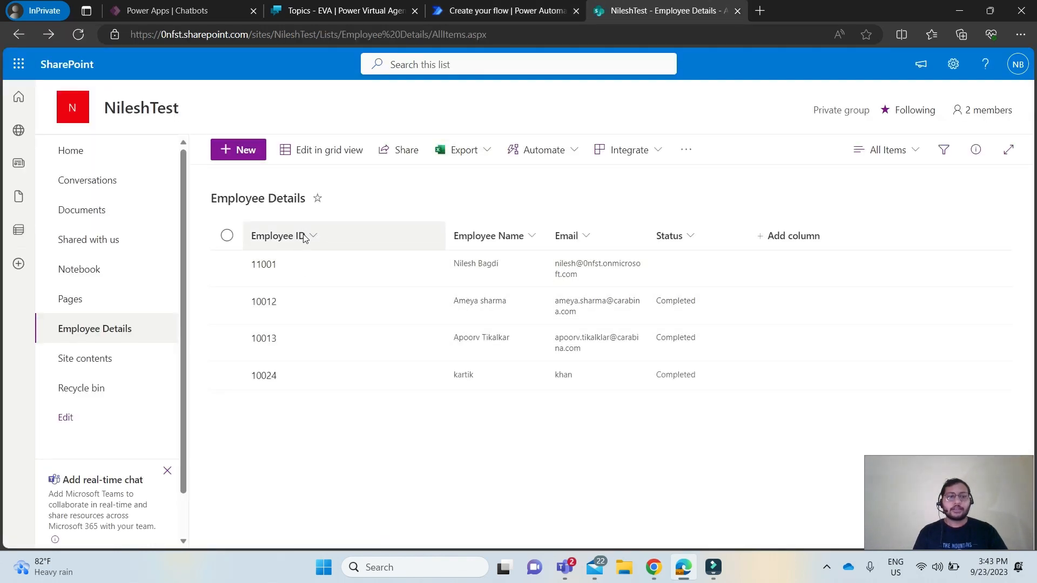
left_click(953, 66)
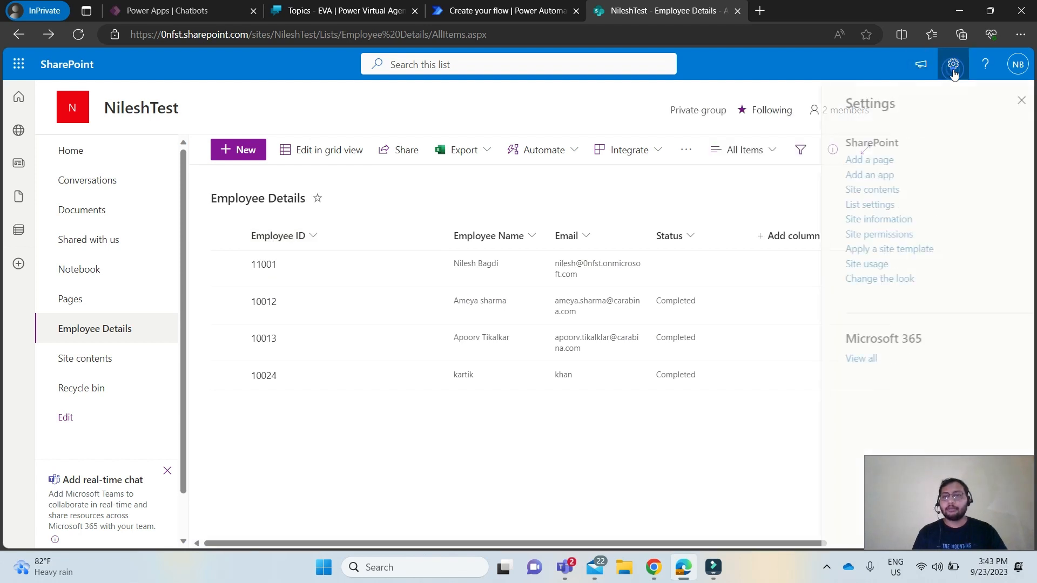
left_click(866, 205)
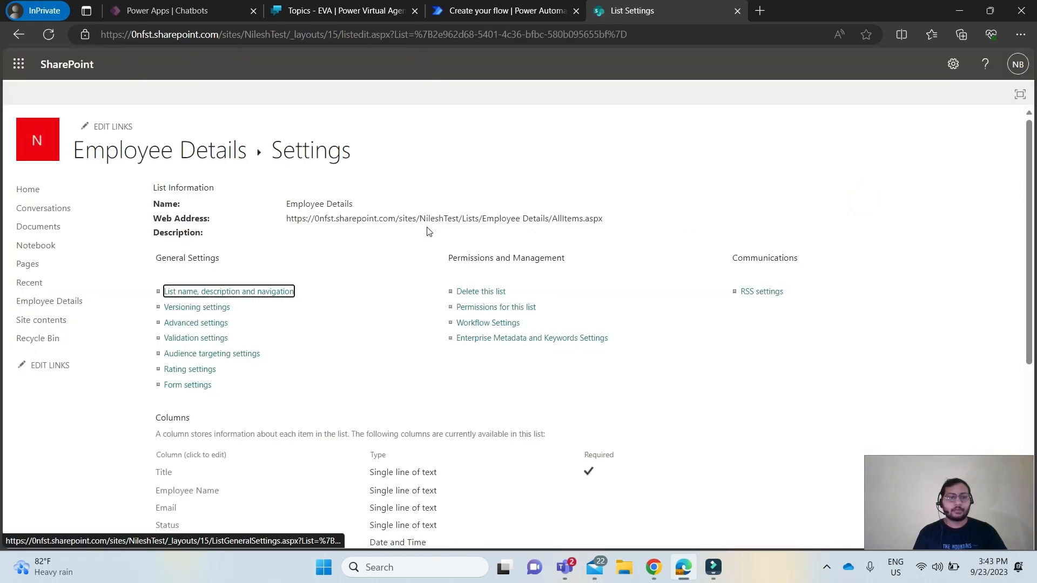
scroll(324, 259, "down", 3)
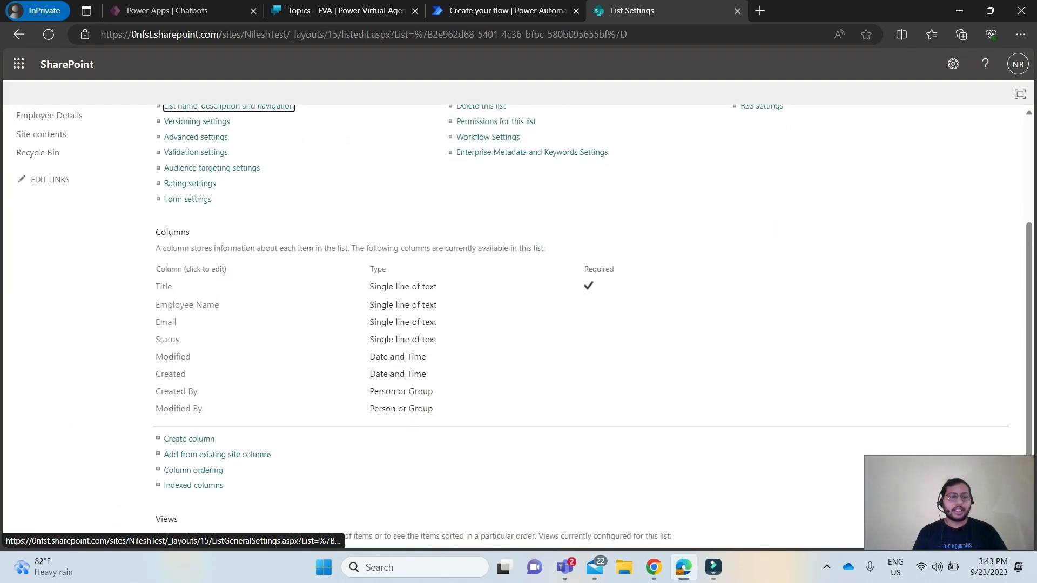
left_click(164, 290)
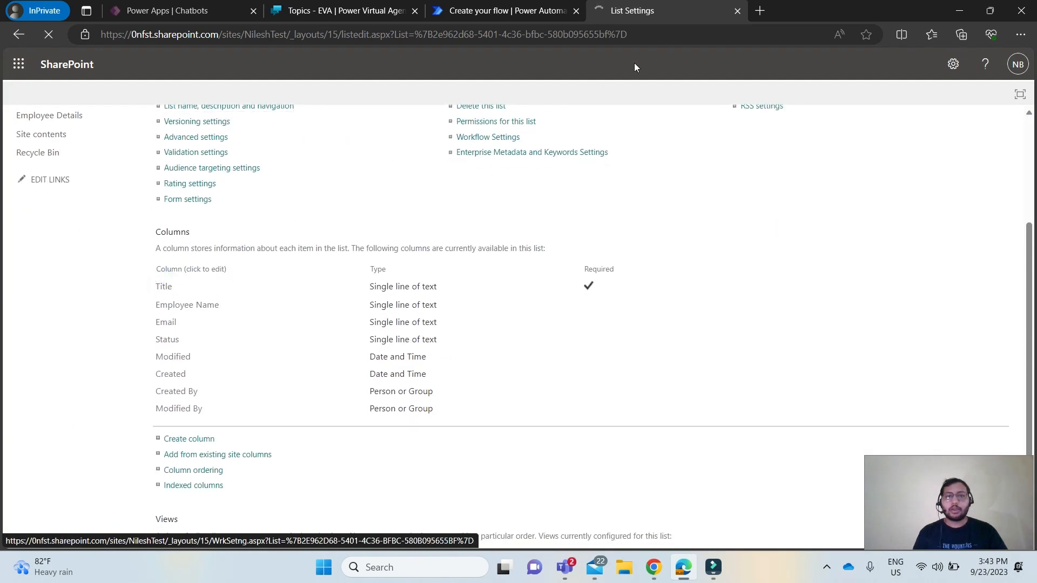
left_click(729, 33)
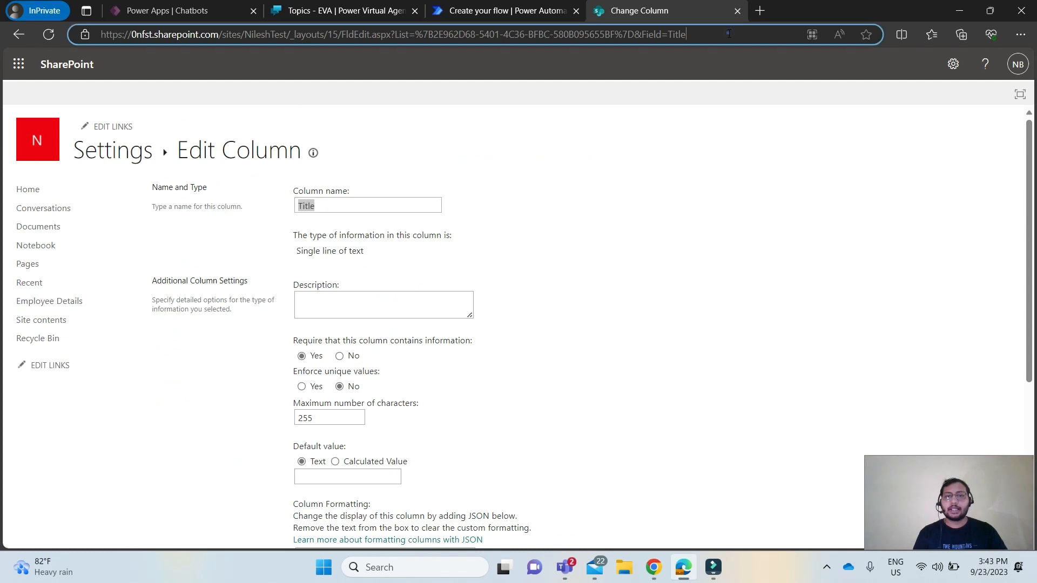
left_click(729, 34)
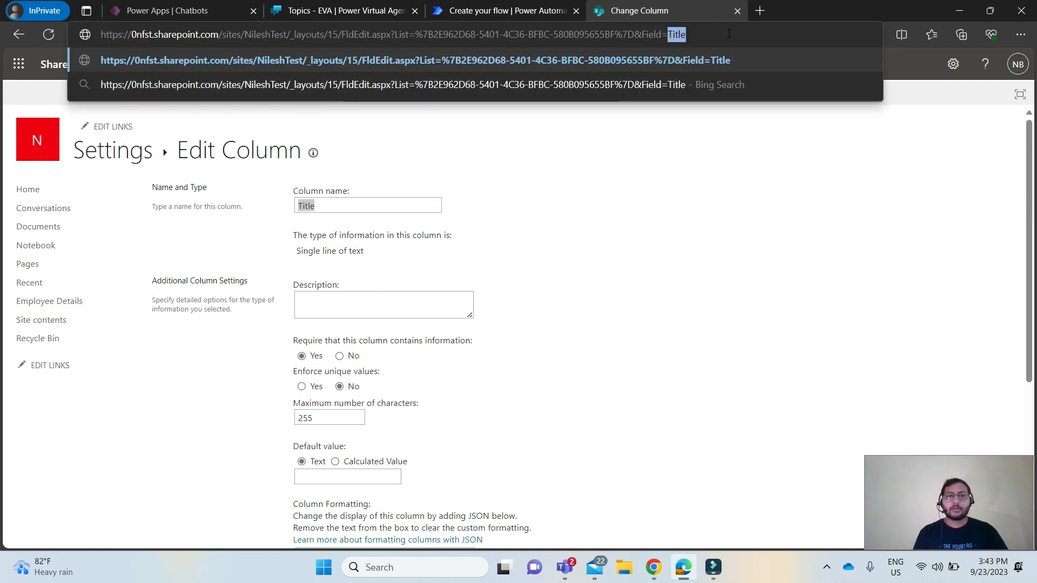
left_click(503, 10)
left_click(351, 13)
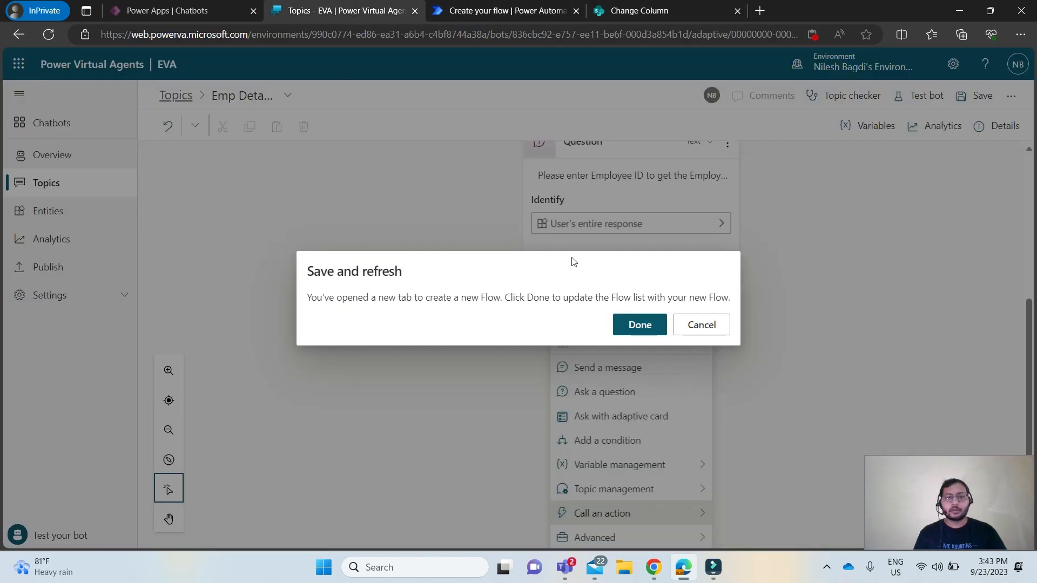
Step: Switch back to the Power Automate flow and set the Get items filter query to Title eq '[Emp ID]', using the trigger's Emp ID input
left_click(482, 12)
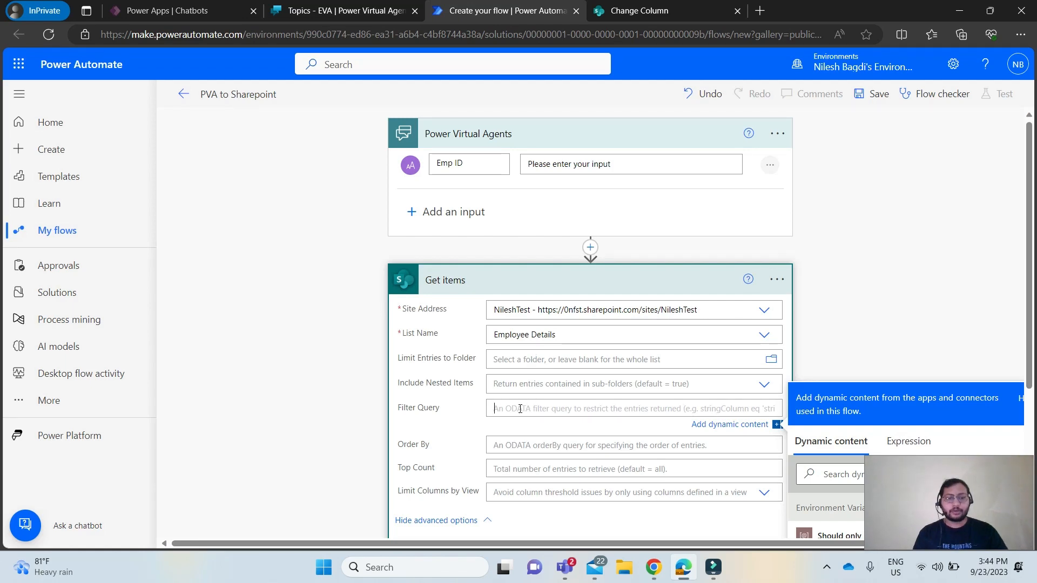
type("Title eq")
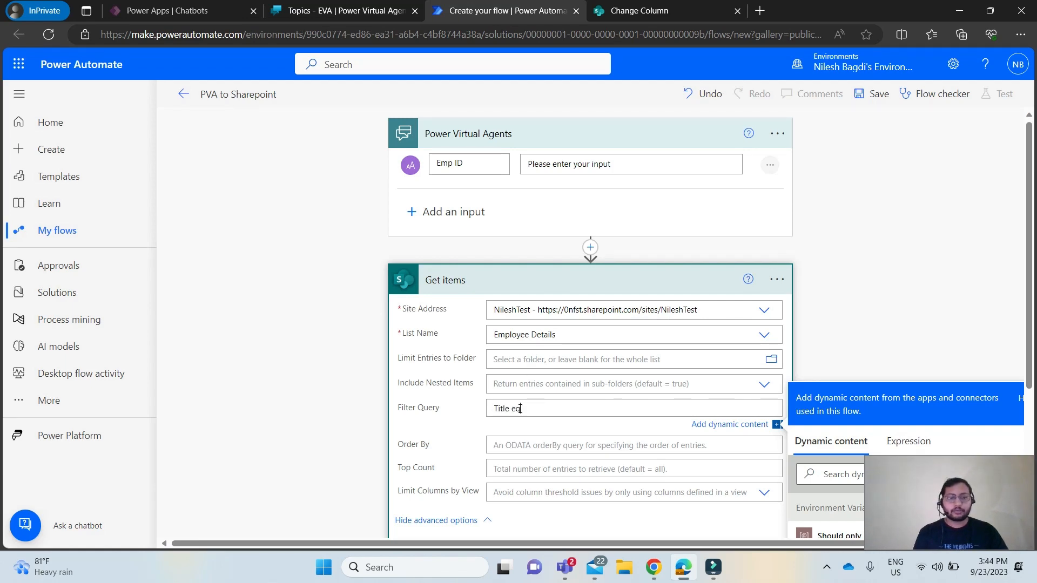
scroll(768, 314, "down", 3)
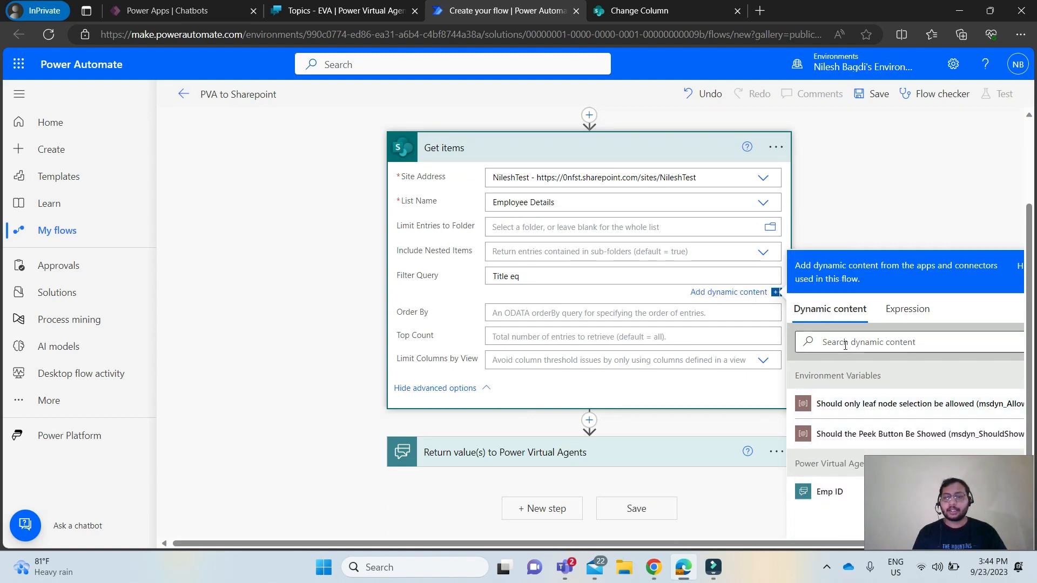
scroll(845, 346, "down", 2)
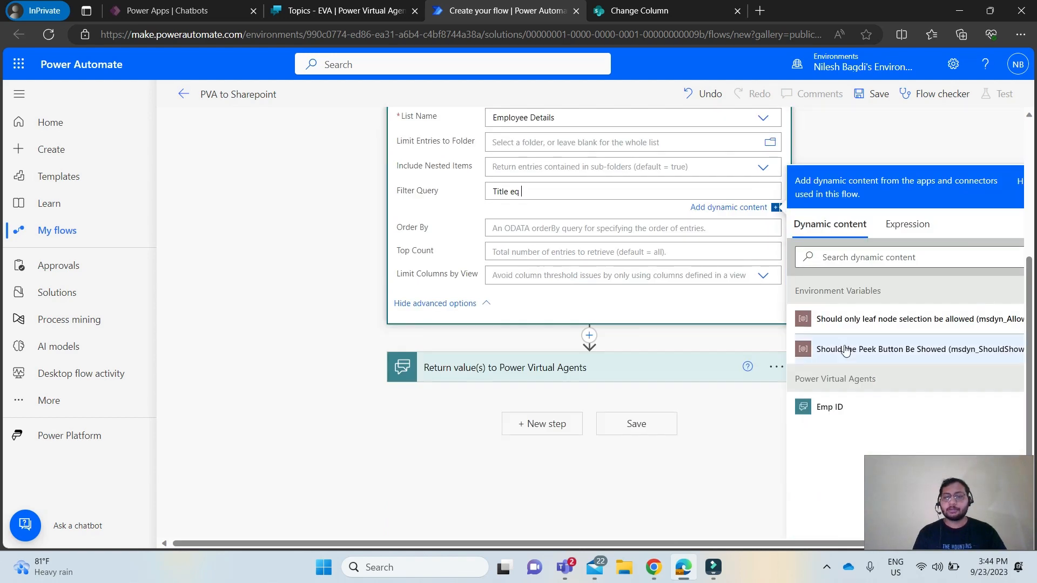
left_click(828, 408)
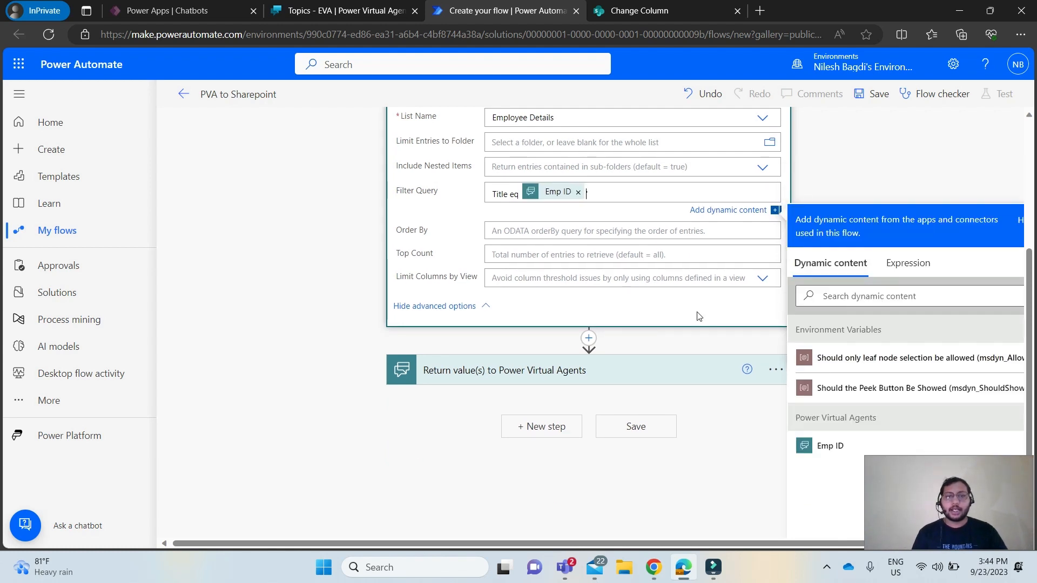
type("'")
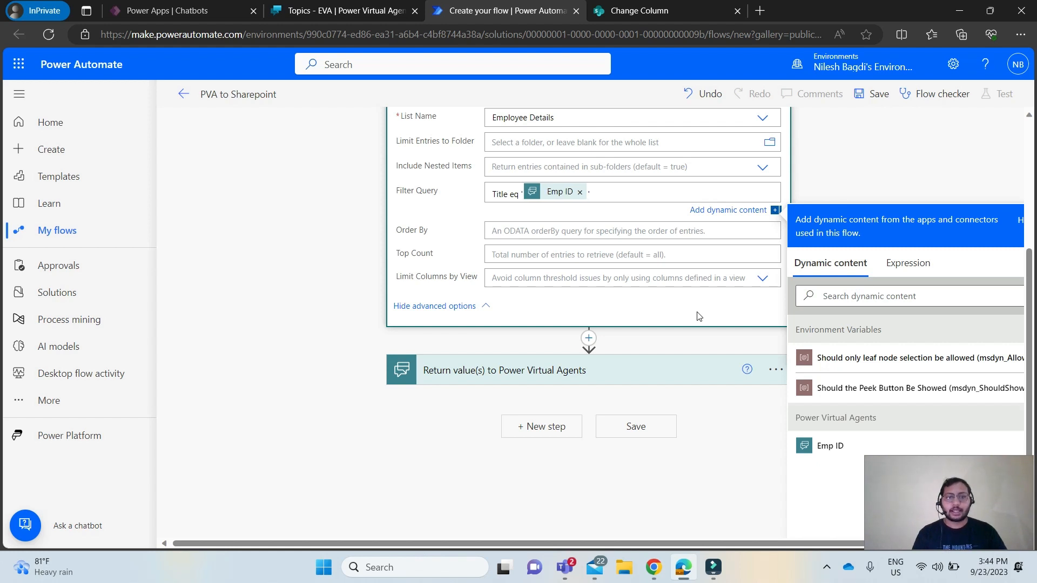
left_click(825, 160)
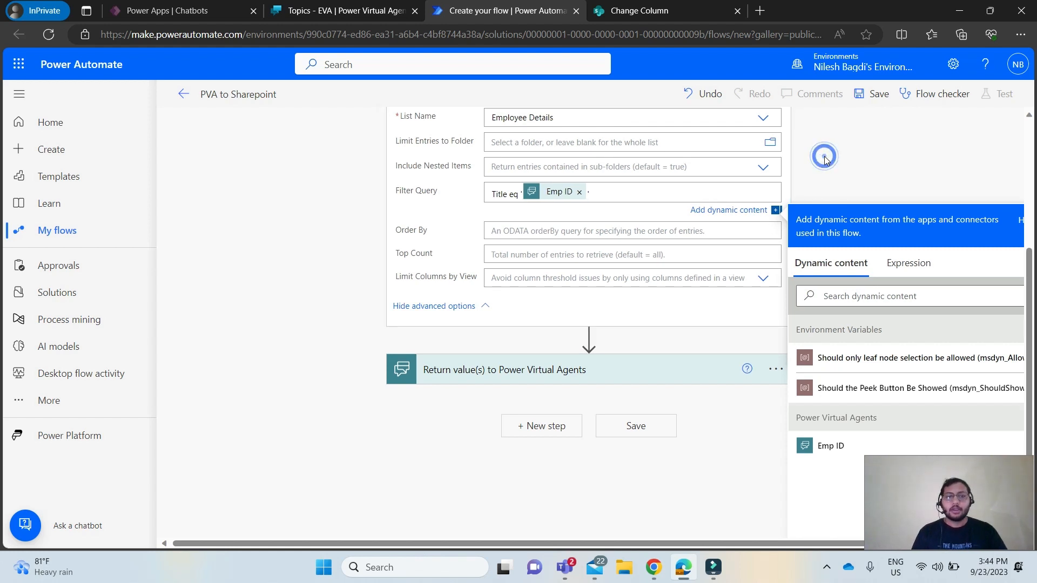
left_click(662, 176)
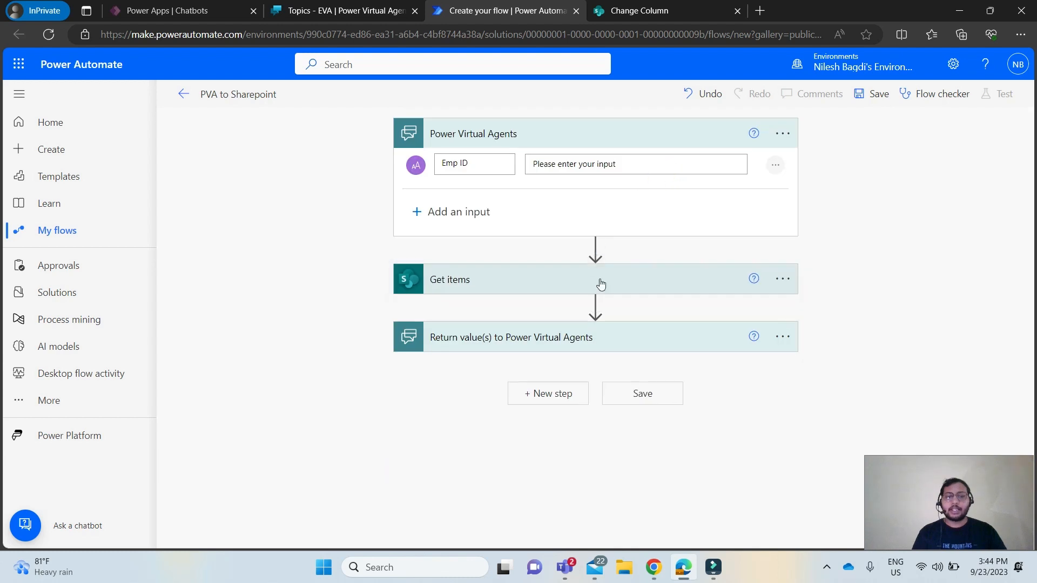
Step: Add a text output named Employee Name to the Return value(s) to Power Virtual Agents action
left_click(531, 343)
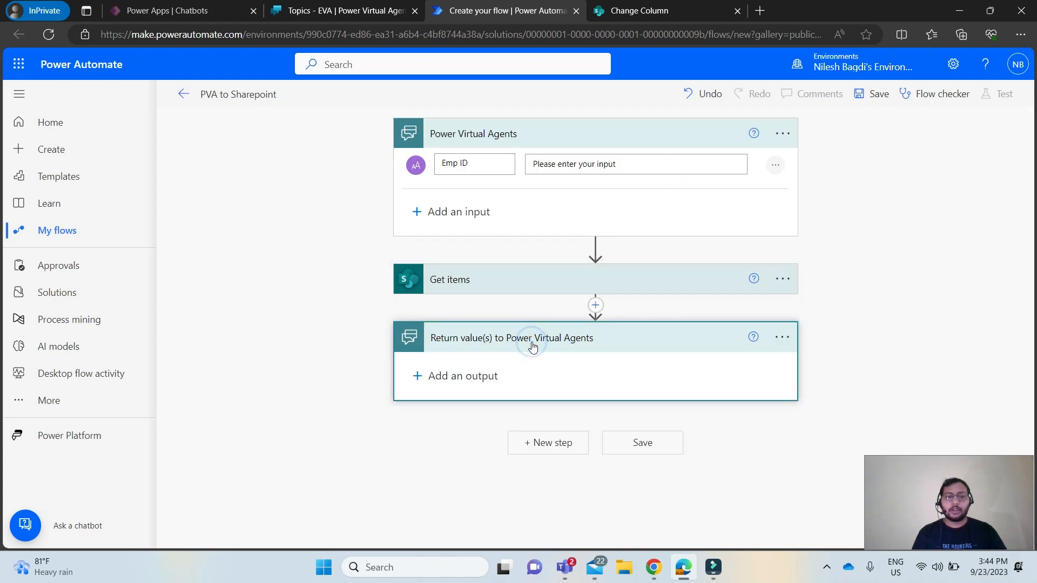
left_click(477, 375)
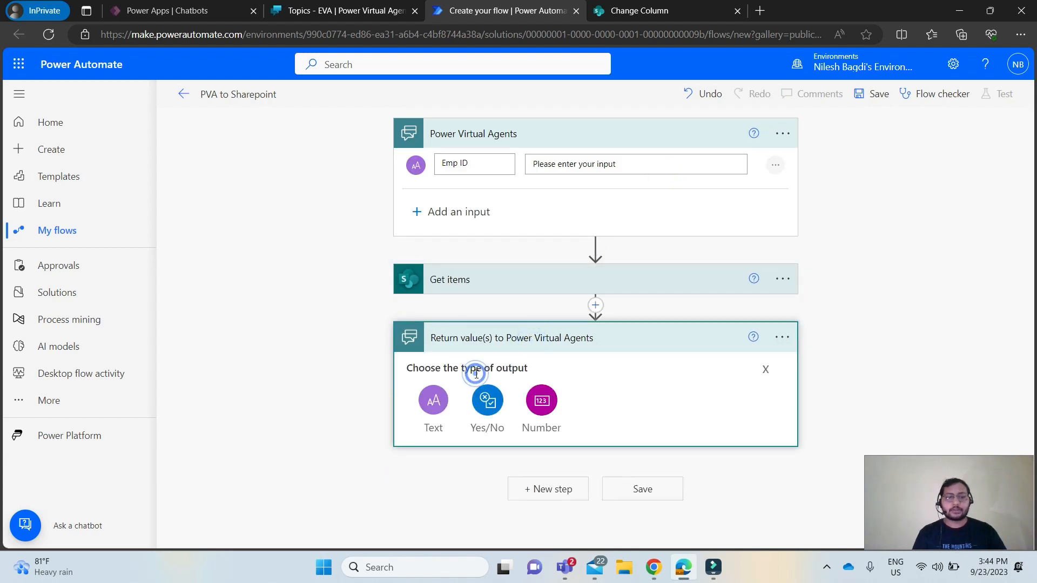
left_click(433, 403)
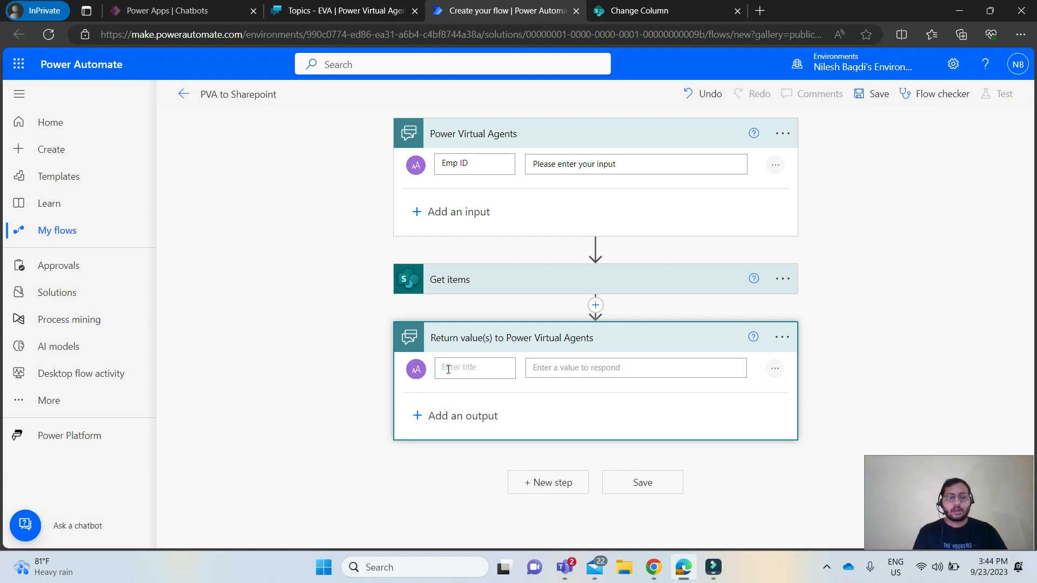
type("Employee Name")
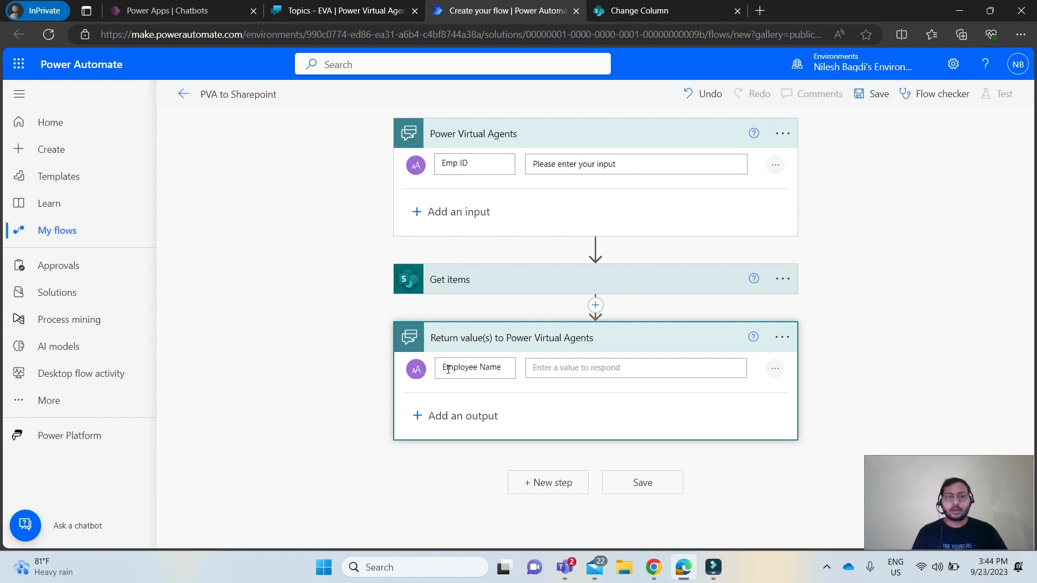
Step: Try to fill the Employee Name output with the Employee Name dynamic content from Get items
left_click(559, 372)
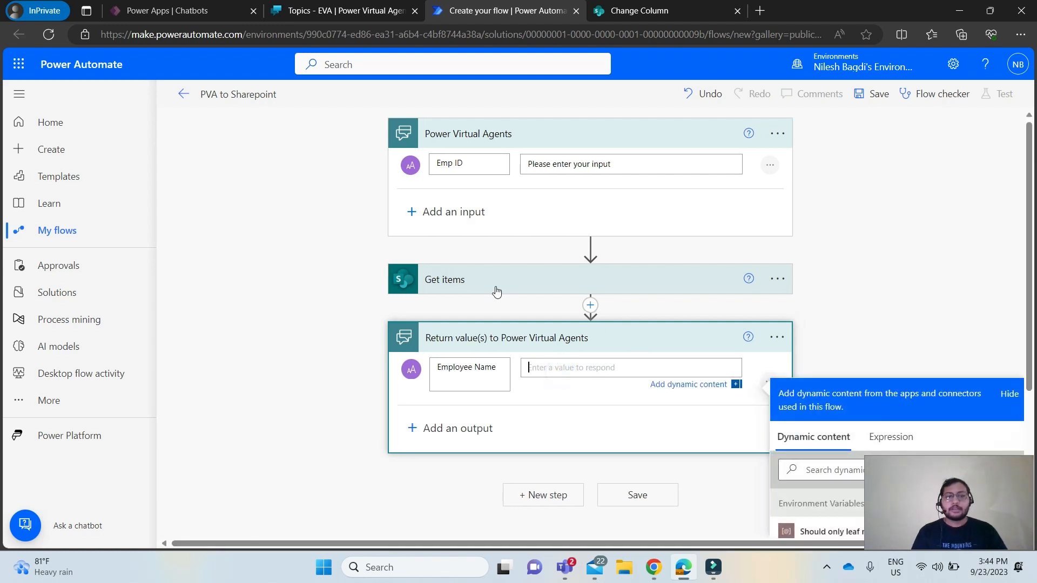
scroll(549, 291, "down", 1)
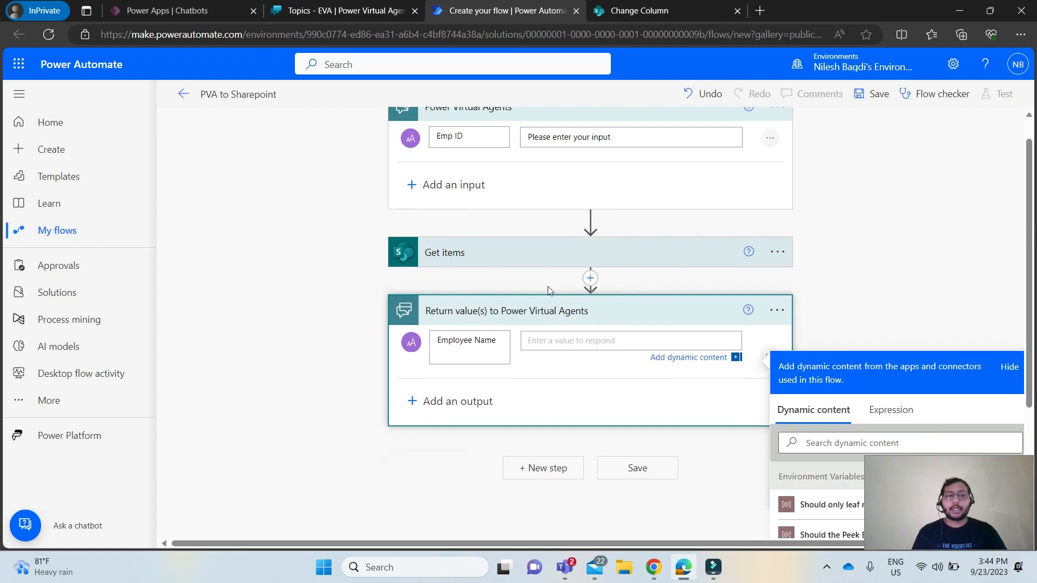
scroll(643, 280, "down", 2)
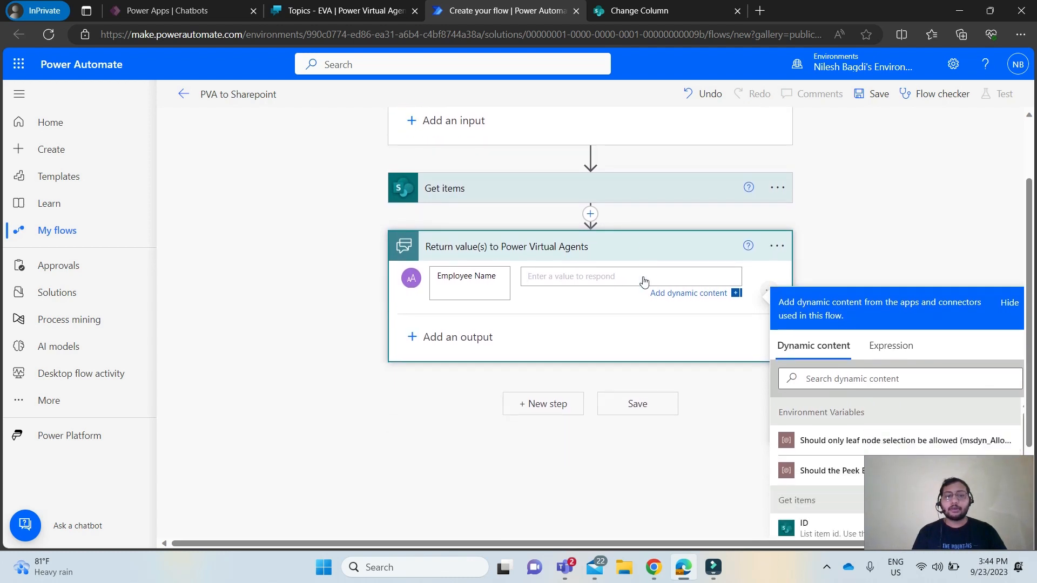
scroll(718, 327, "down", 1)
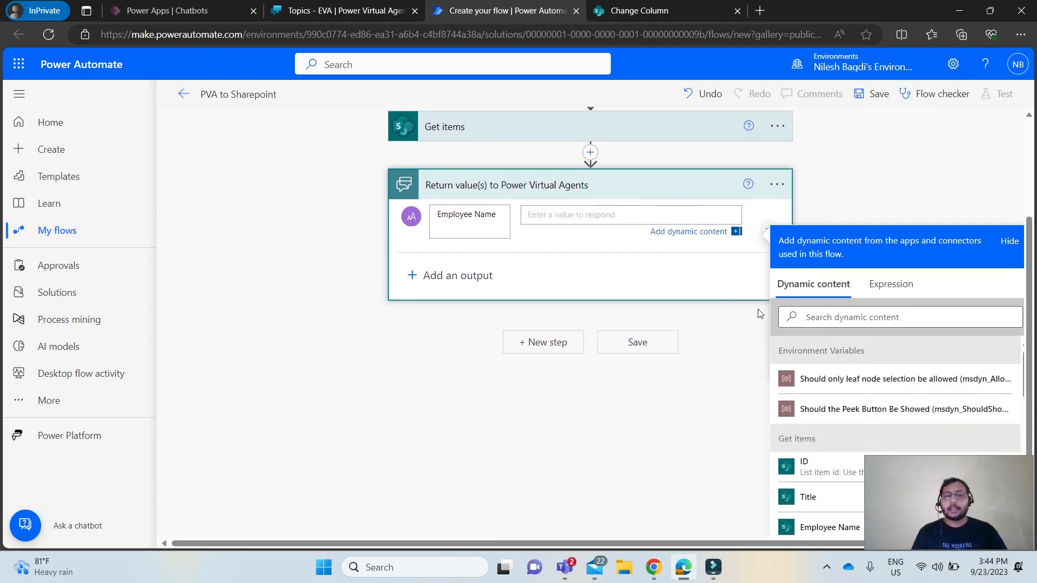
left_click(820, 319)
type("emp")
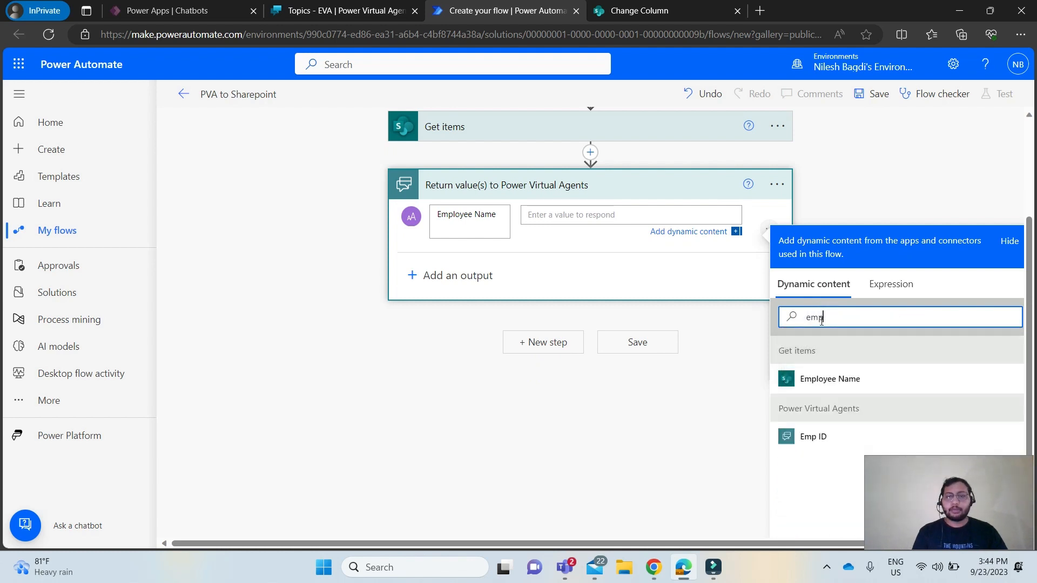
left_click(826, 376)
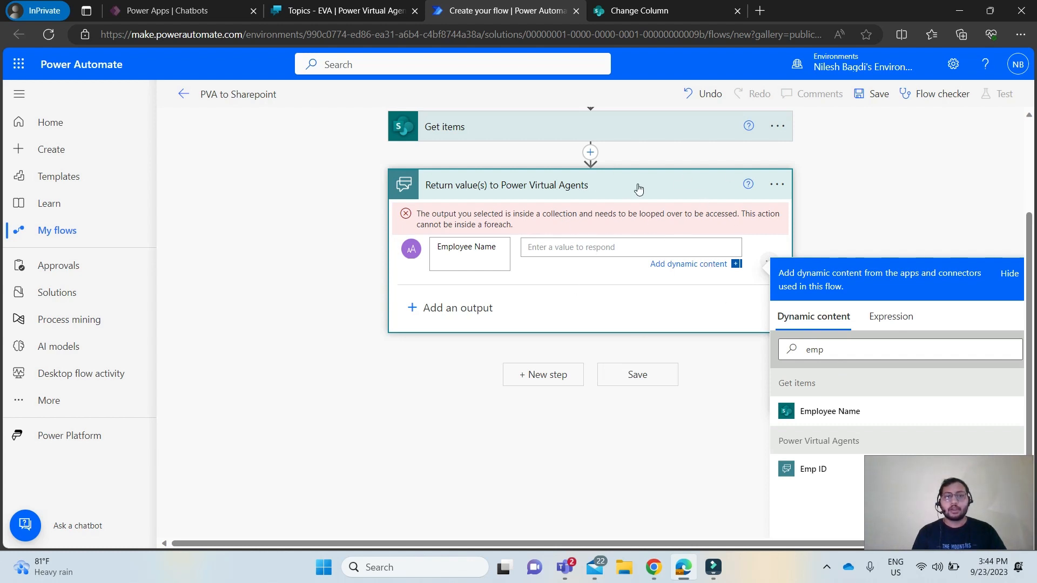
Step: Insert an Initialize variable action between the Power Virtual Agents trigger and Get items
scroll(637, 187, "up", 3)
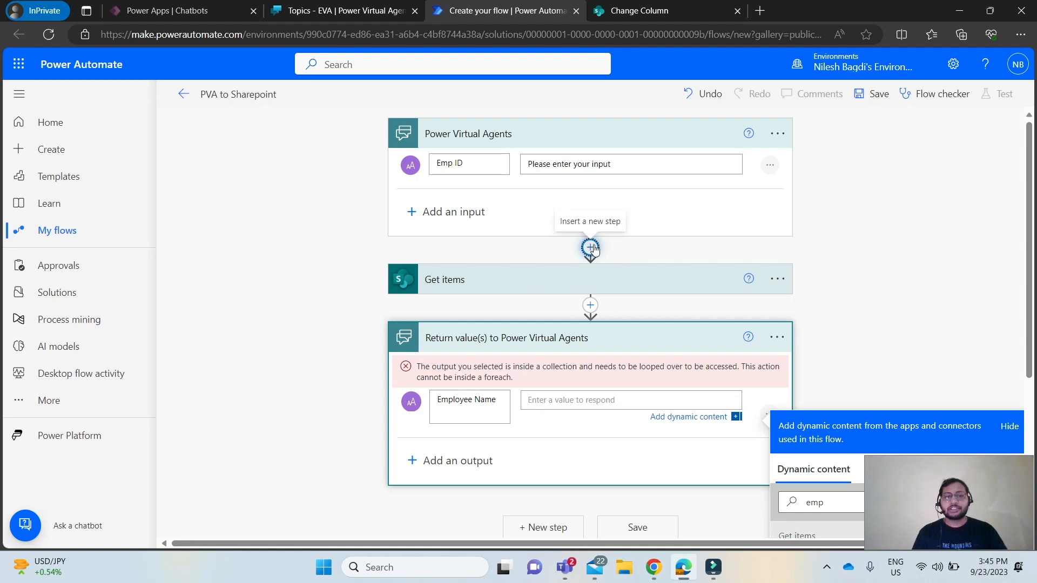
left_click(590, 247)
left_click(577, 268)
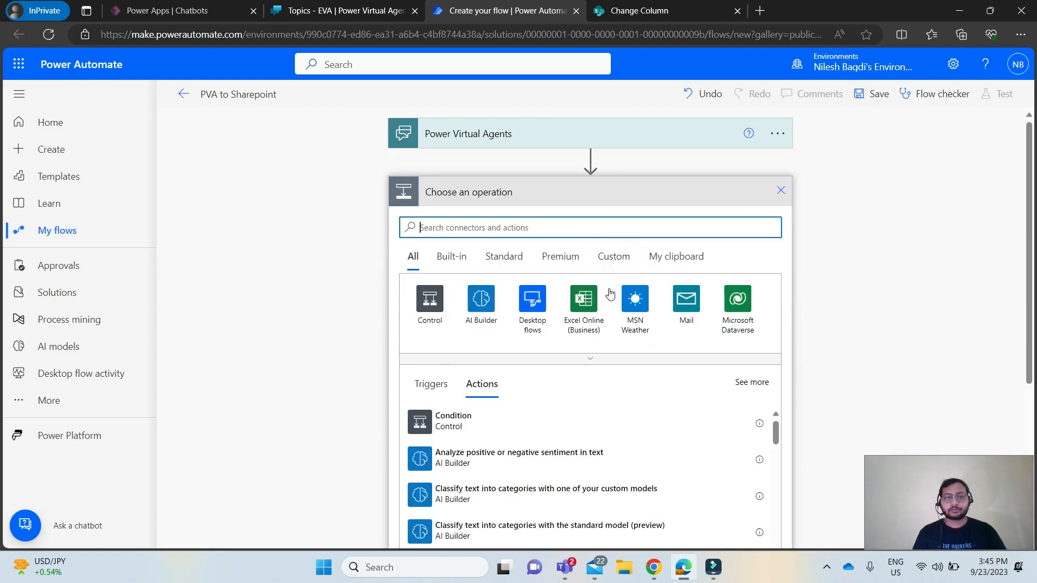
type("varia")
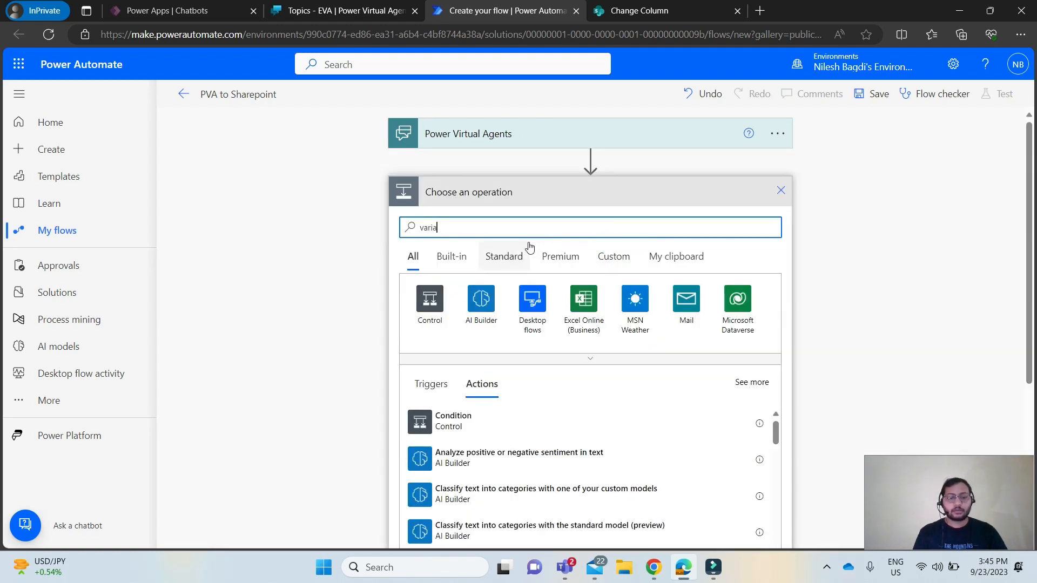
type("ble")
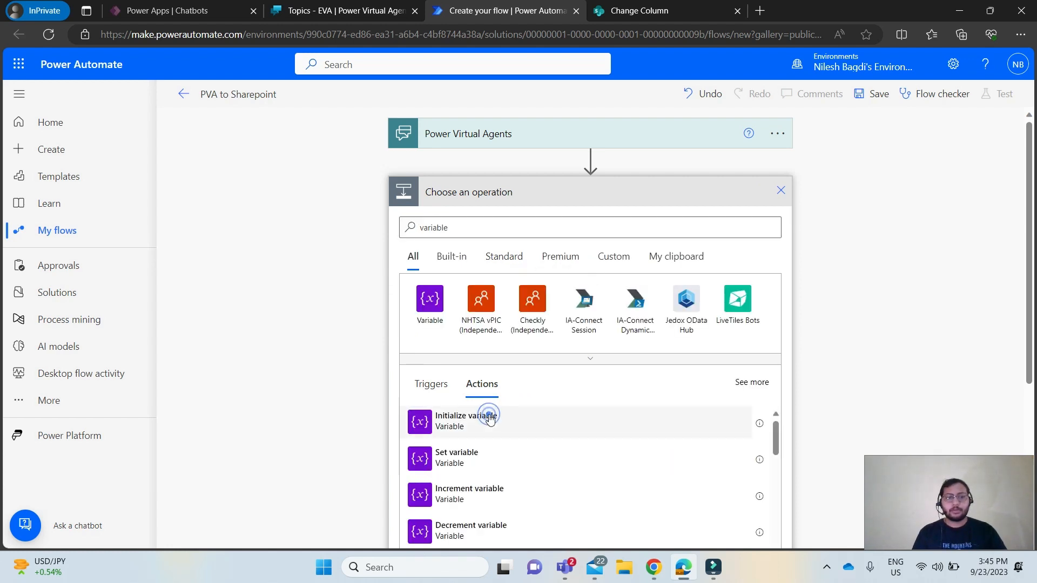
left_click(480, 417)
Step: Name the variable Employee Name and set its type to String
left_click(570, 222)
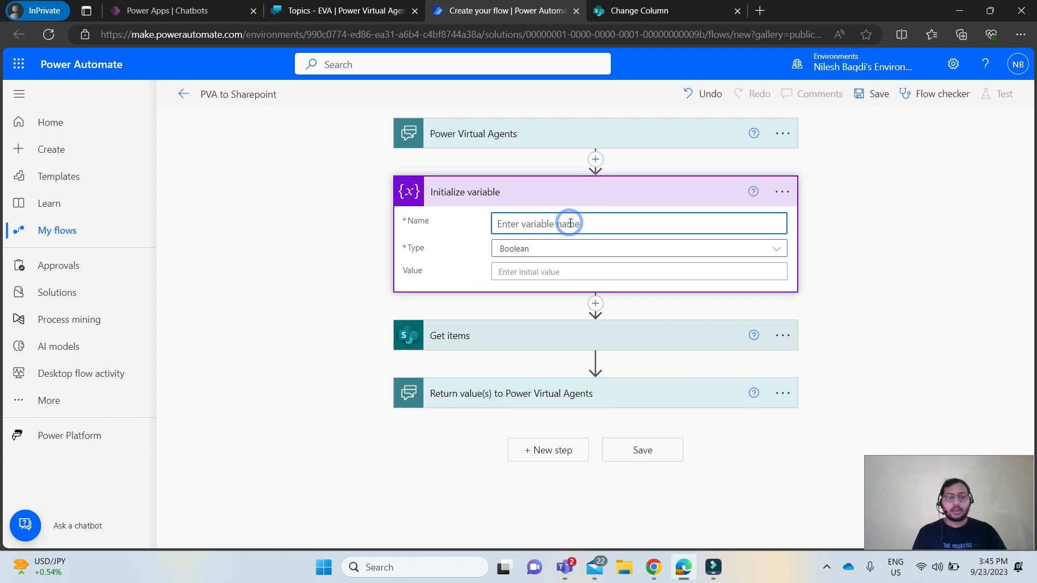
type("Employee Name")
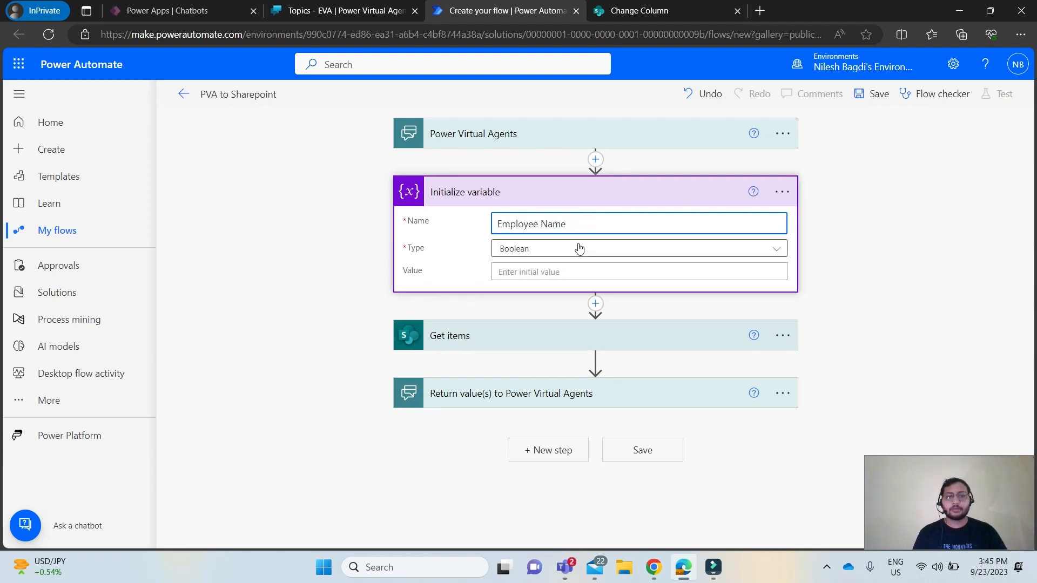
left_click(578, 246)
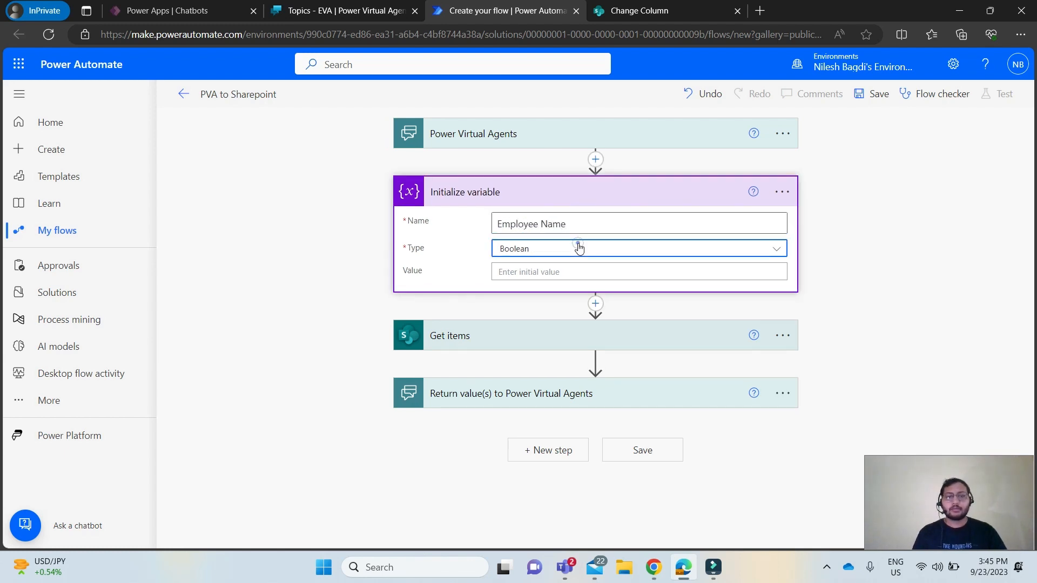
left_click(537, 341)
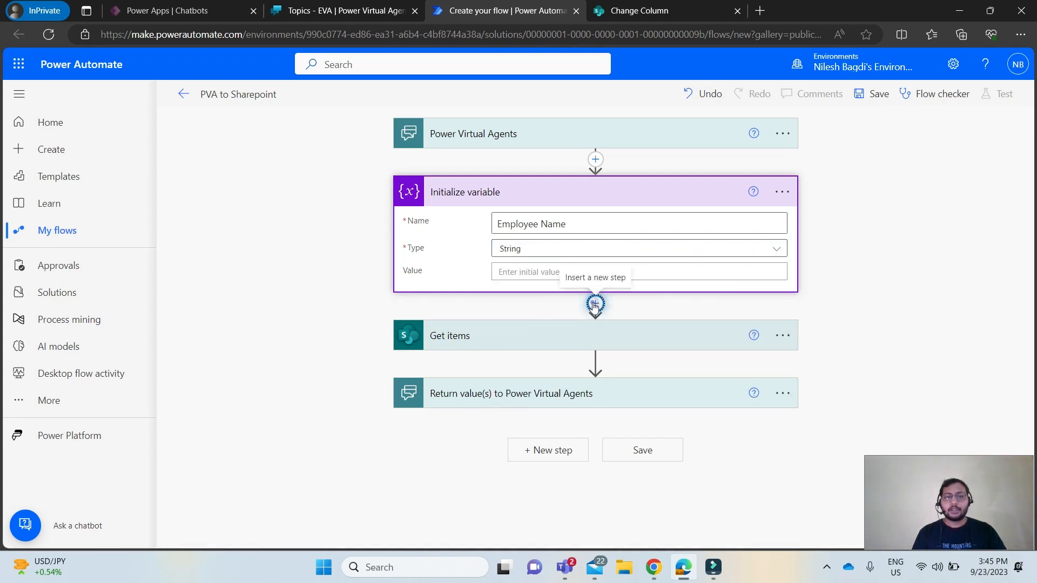
Step: Insert a second Initialize variable action between the Employee Name variable and Get items
left_click(595, 300)
left_click(584, 324)
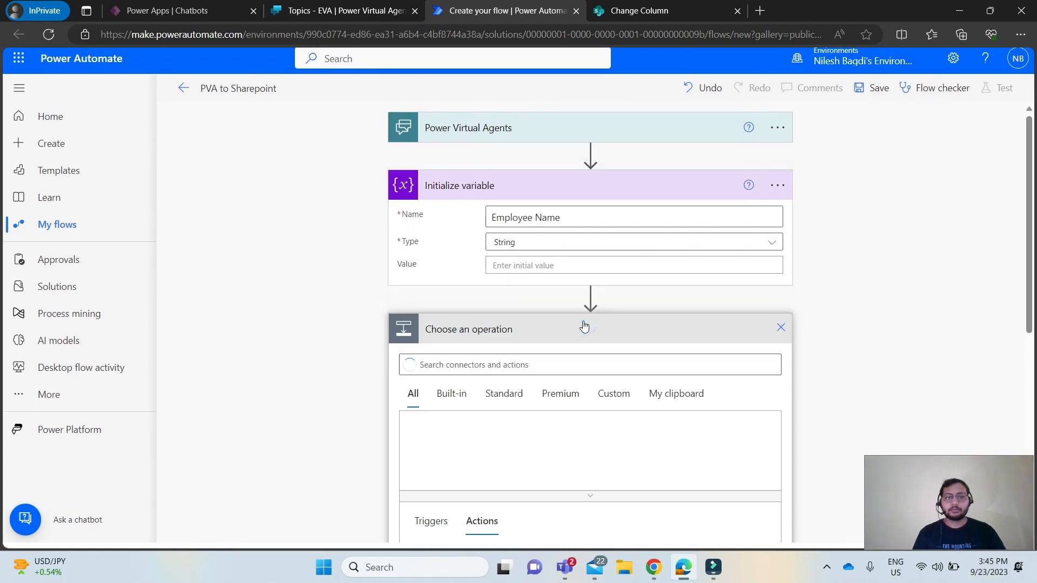
type("EMp")
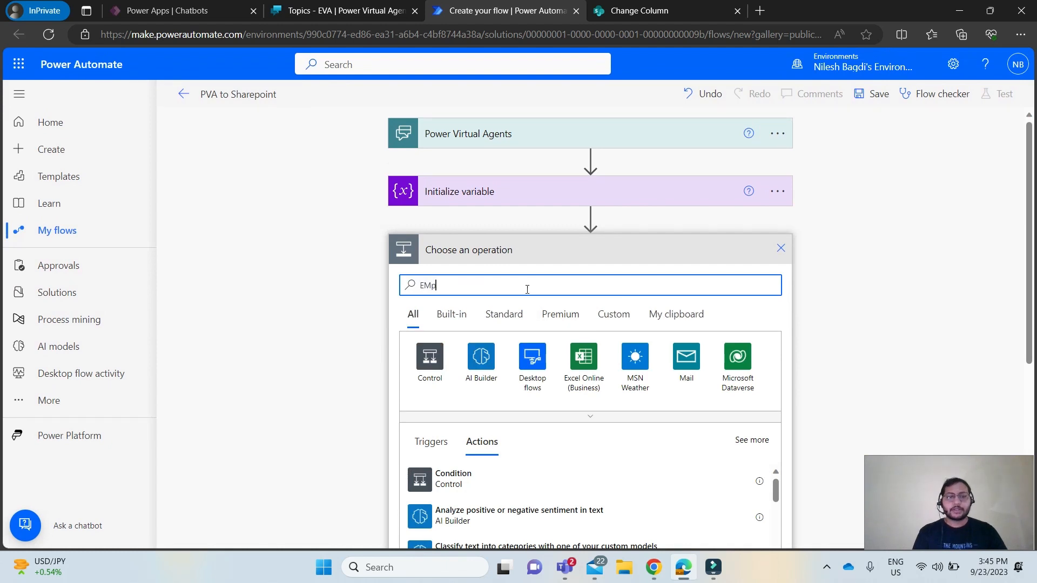
key("BackSpace")
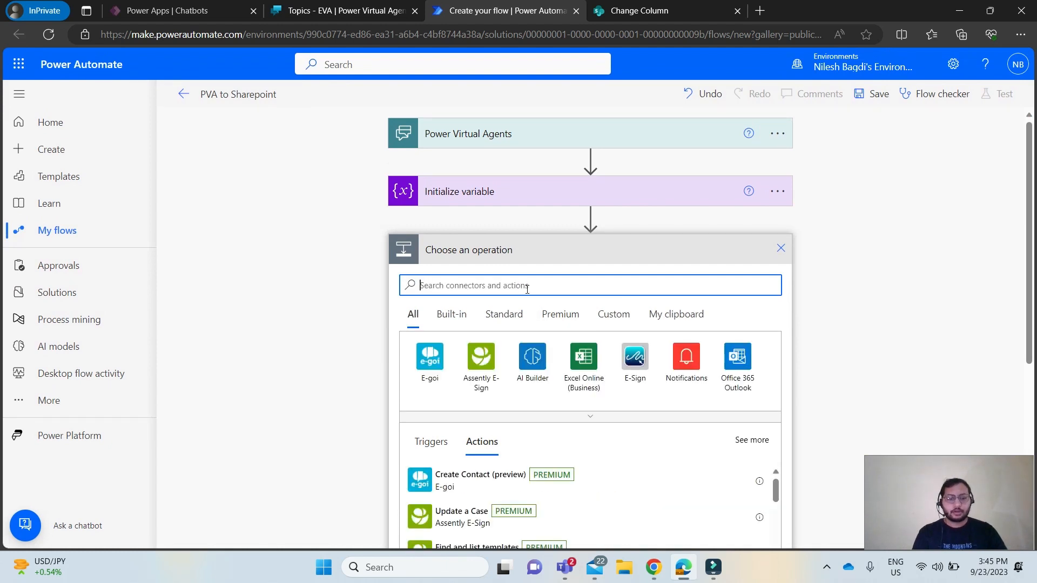
type("var")
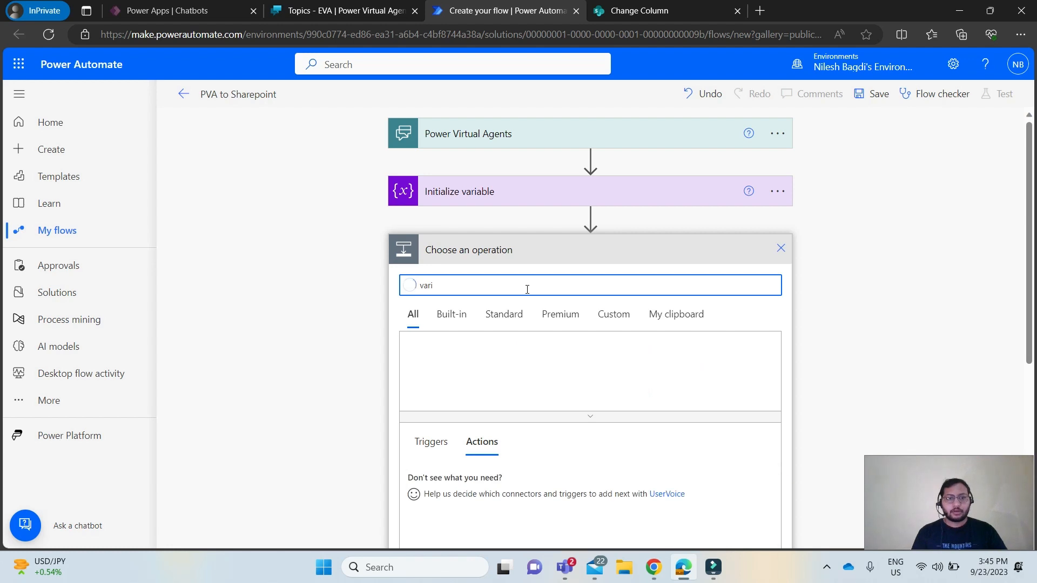
type("i")
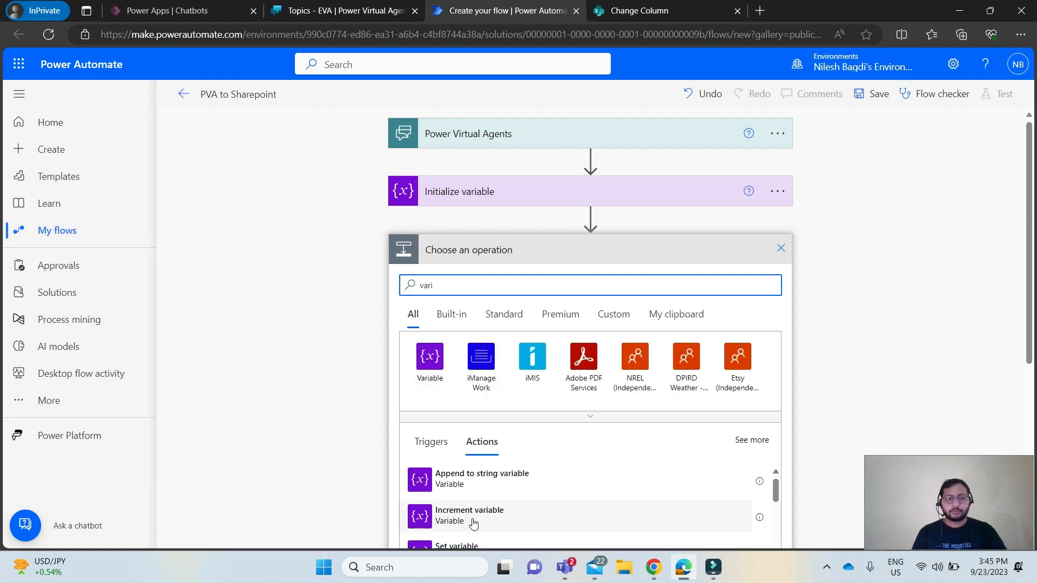
scroll(467, 514, "down", 2)
left_click(459, 516)
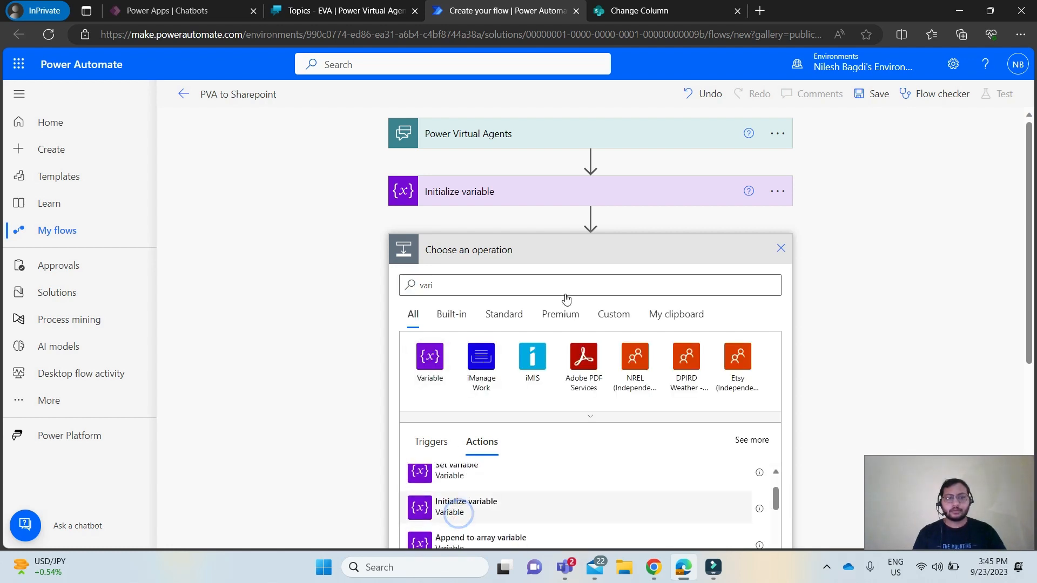
Step: Name the second variable Employee Email and set its type to String
left_click(513, 284)
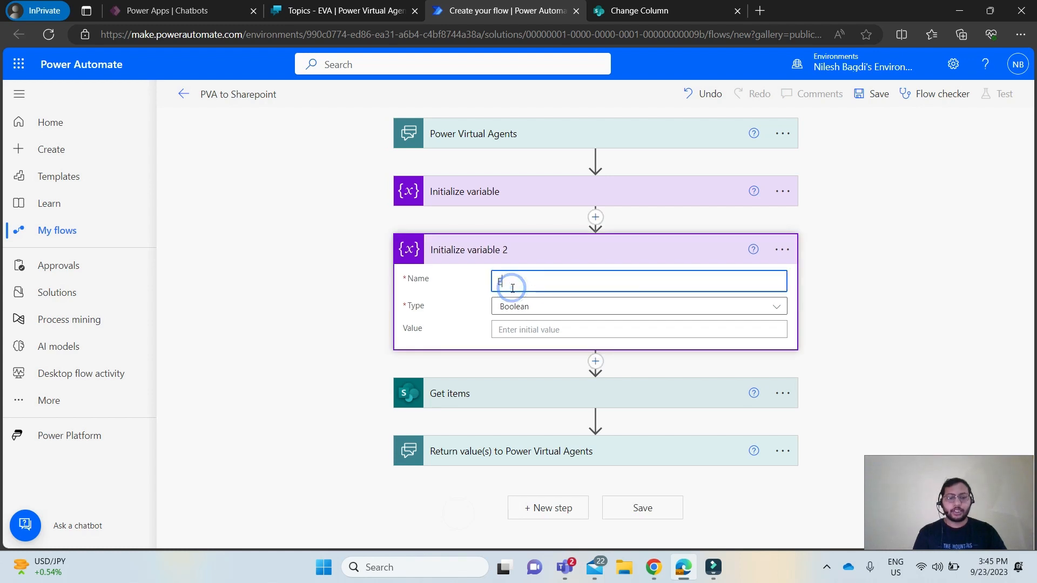
type("Eml")
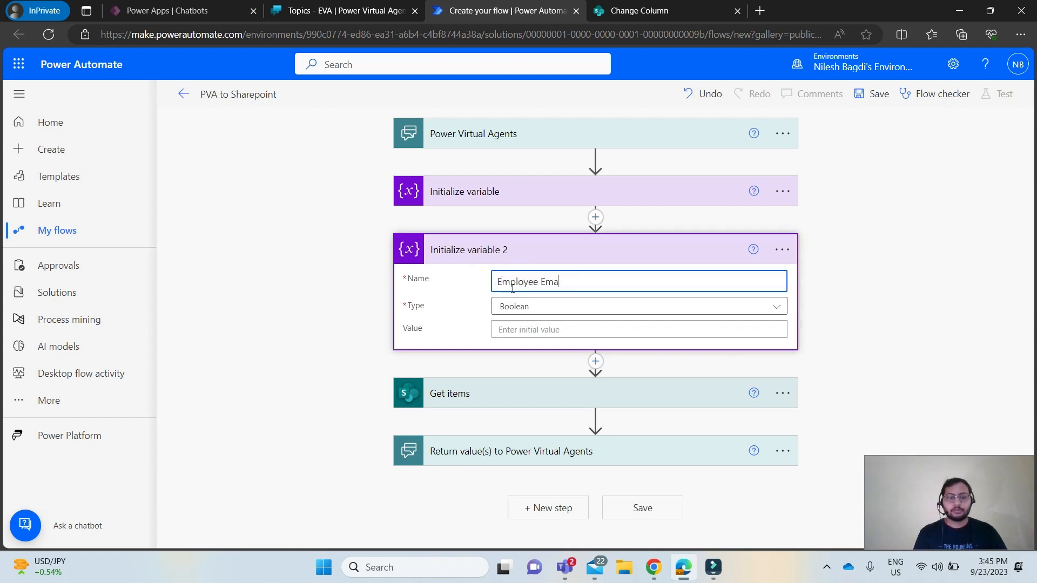
left_click(545, 307)
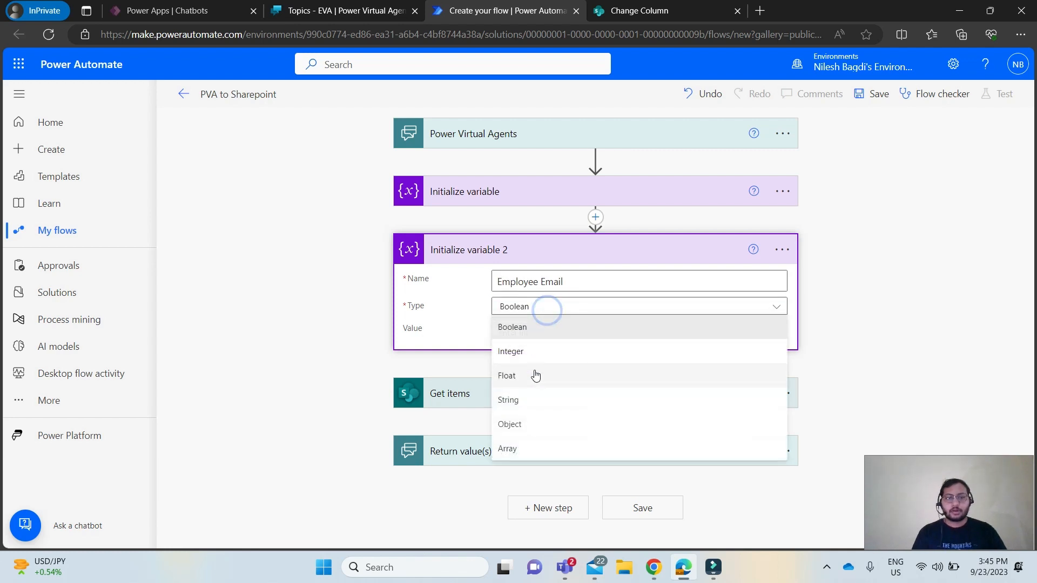
left_click(529, 404)
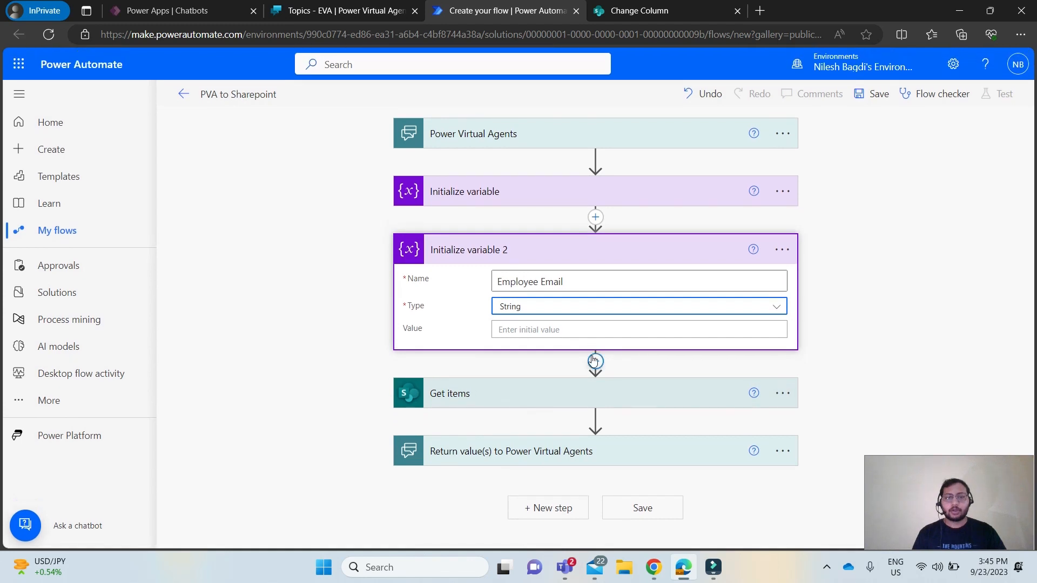
Step: Insert a third Initialize variable action between the Employee Email variable and Get items
left_click(594, 360)
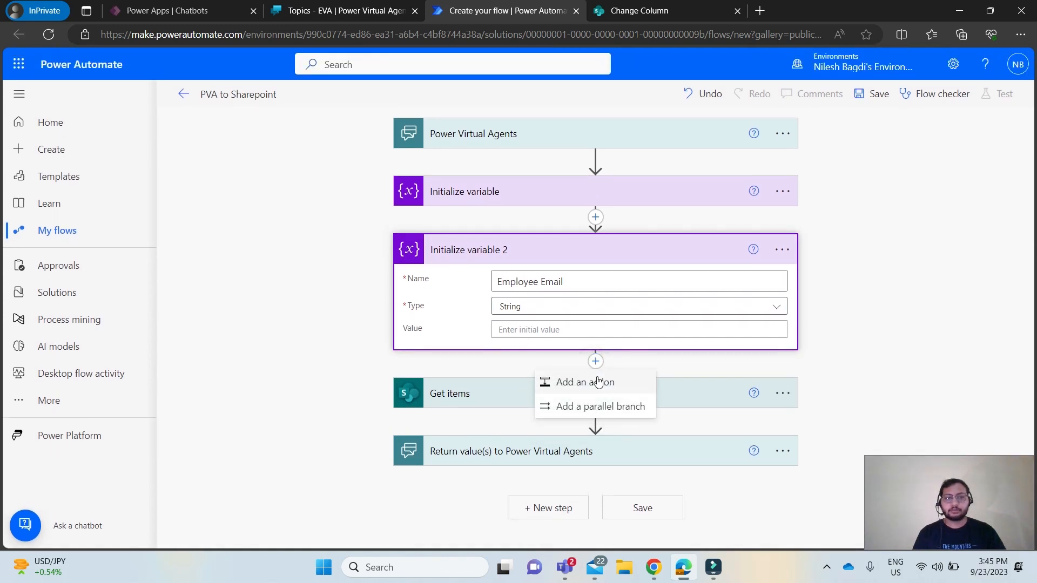
left_click(597, 381)
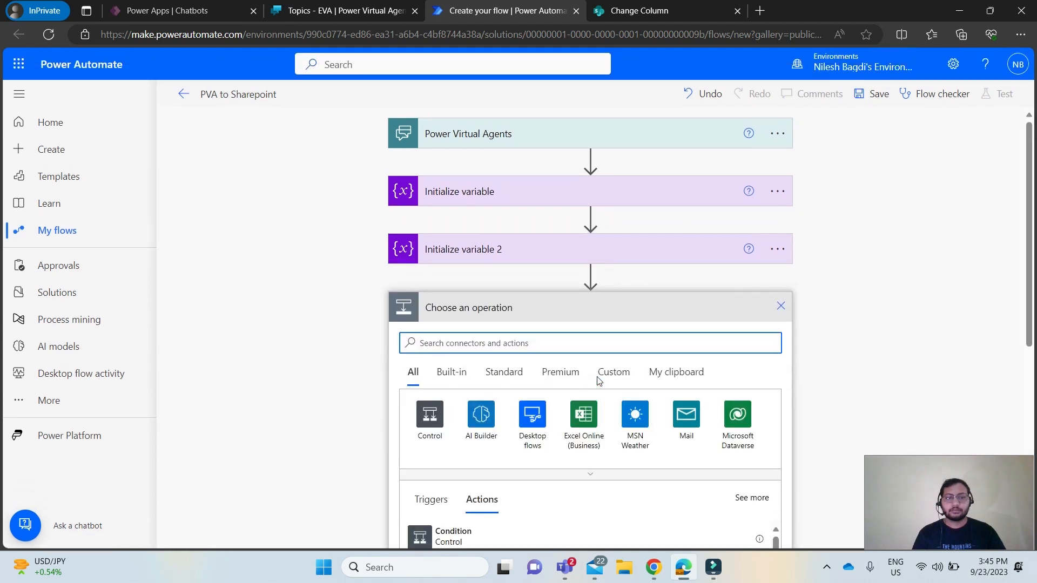
type("variable")
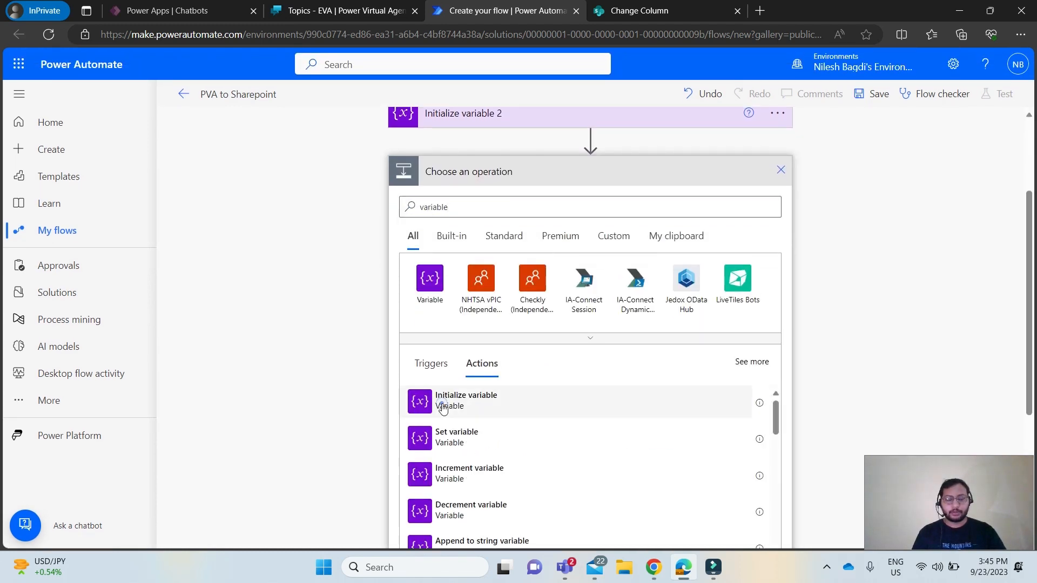
left_click(443, 408)
Step: Name the third variable Employee Status, set its type to String, and collapse its card
left_click(535, 298)
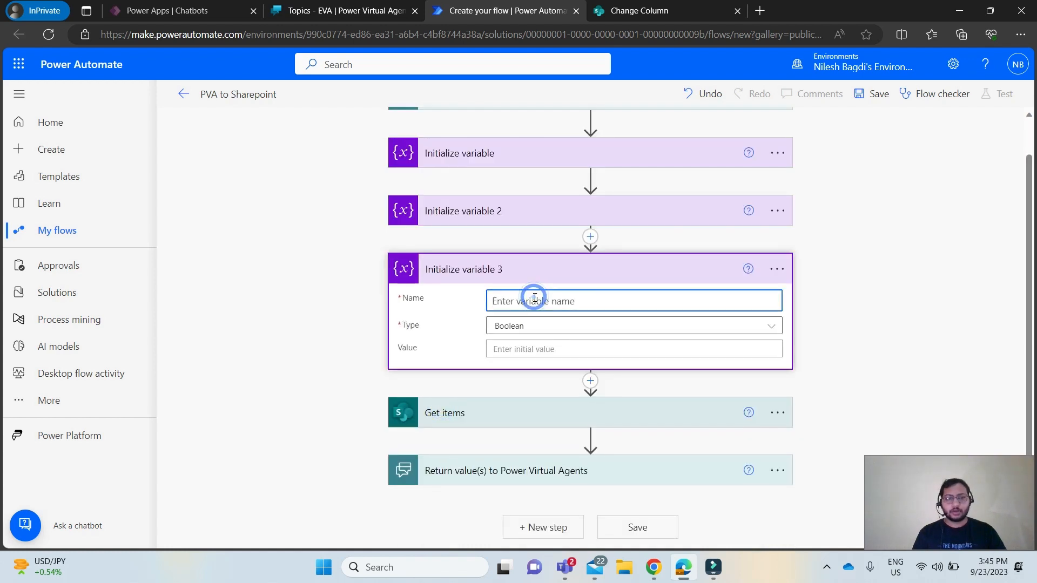
type("Emp")
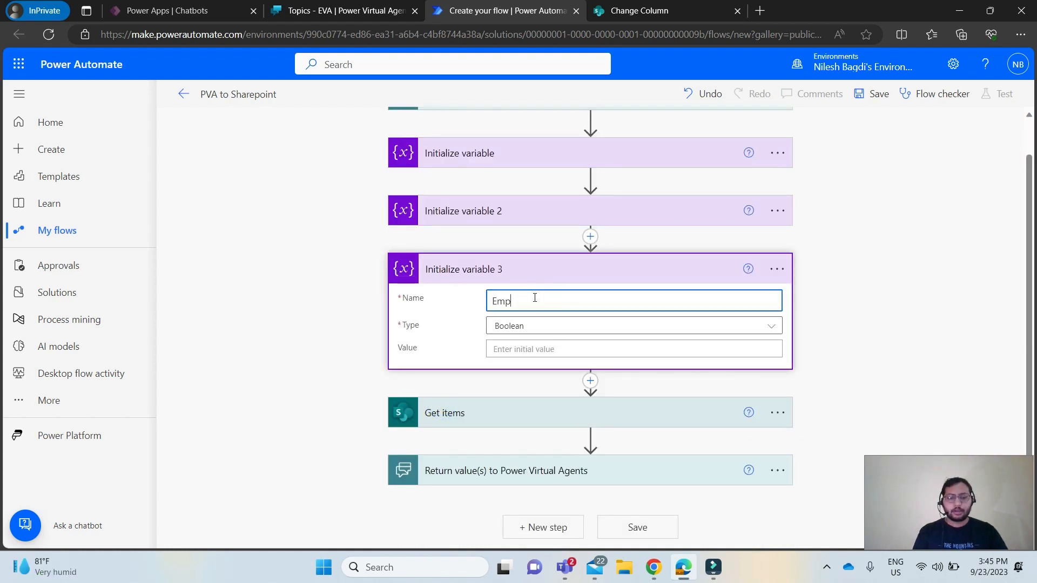
type("loyee Status")
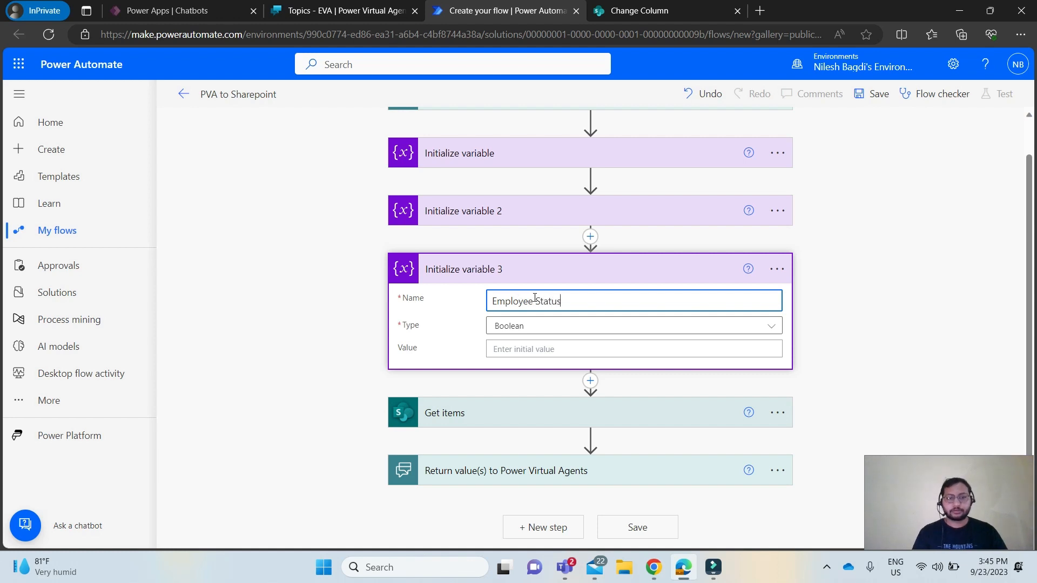
left_click(545, 326)
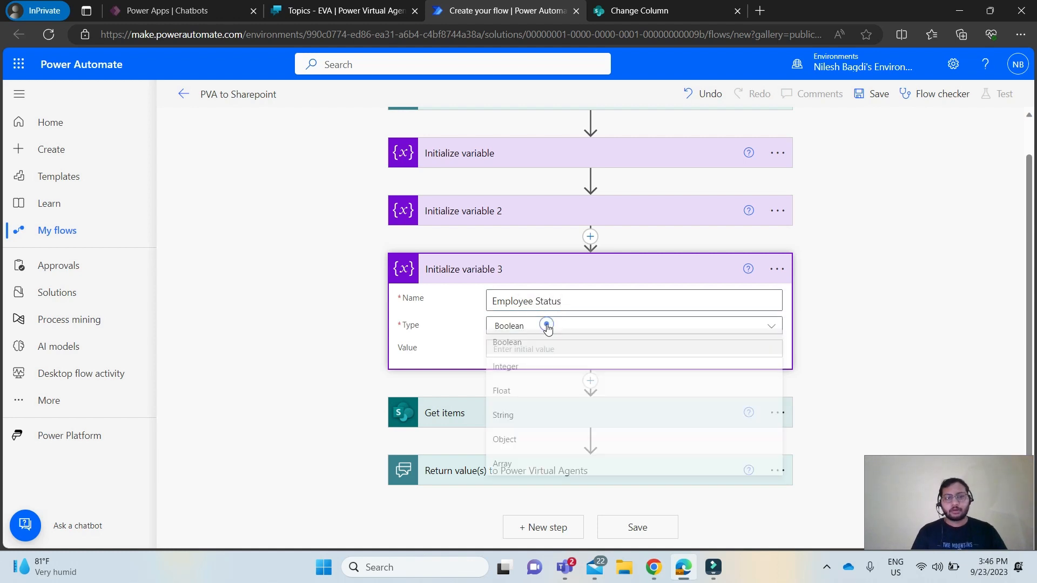
left_click(536, 370)
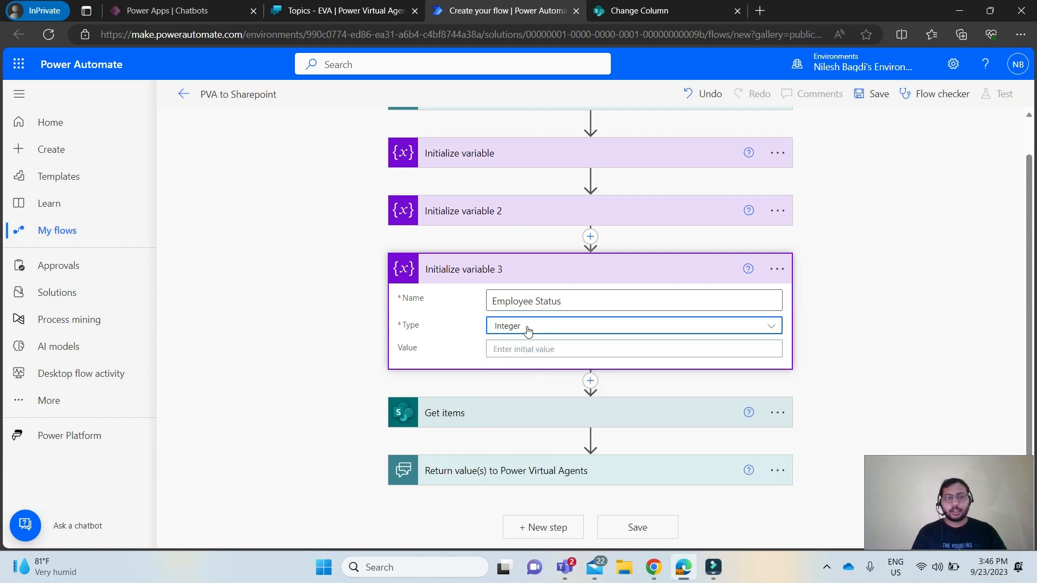
left_click(527, 326)
left_click(527, 419)
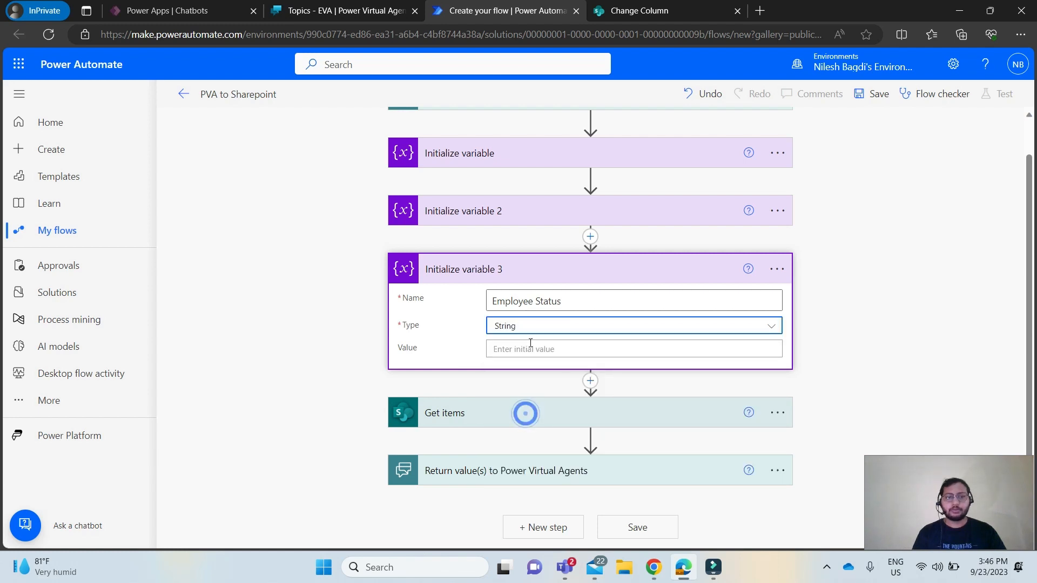
left_click(576, 267)
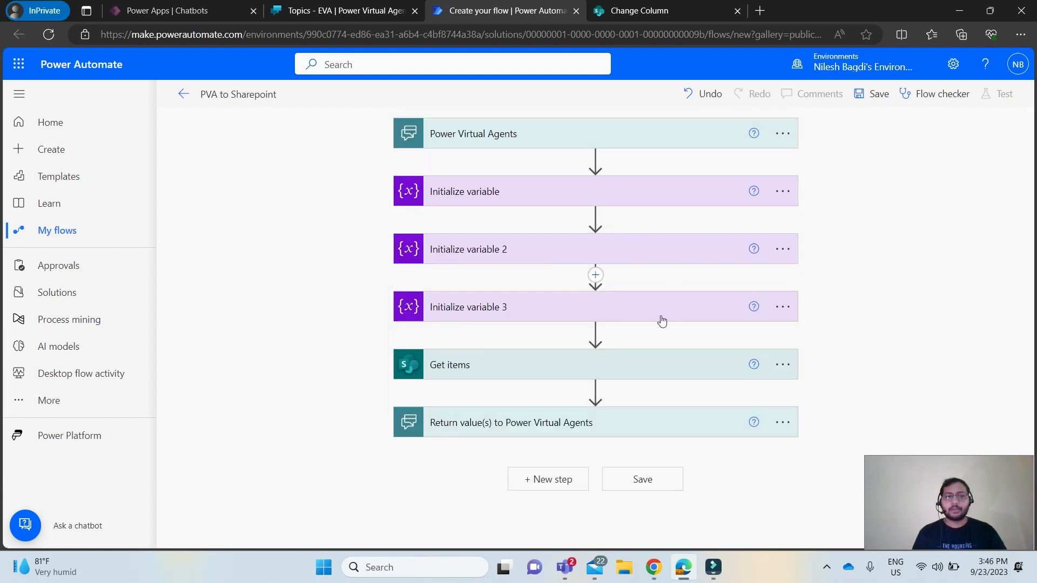
left_click(571, 359)
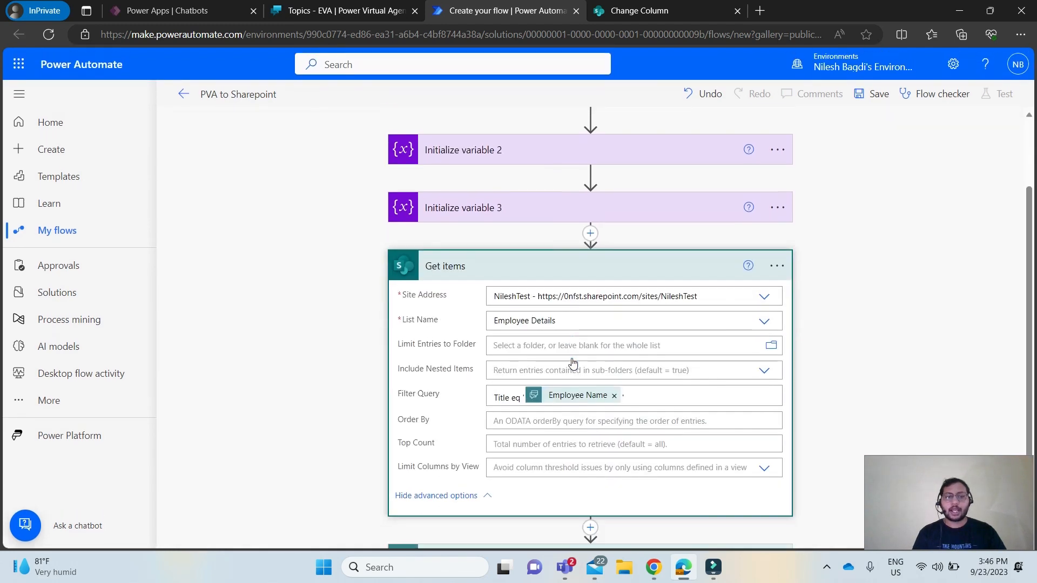
left_click(524, 257)
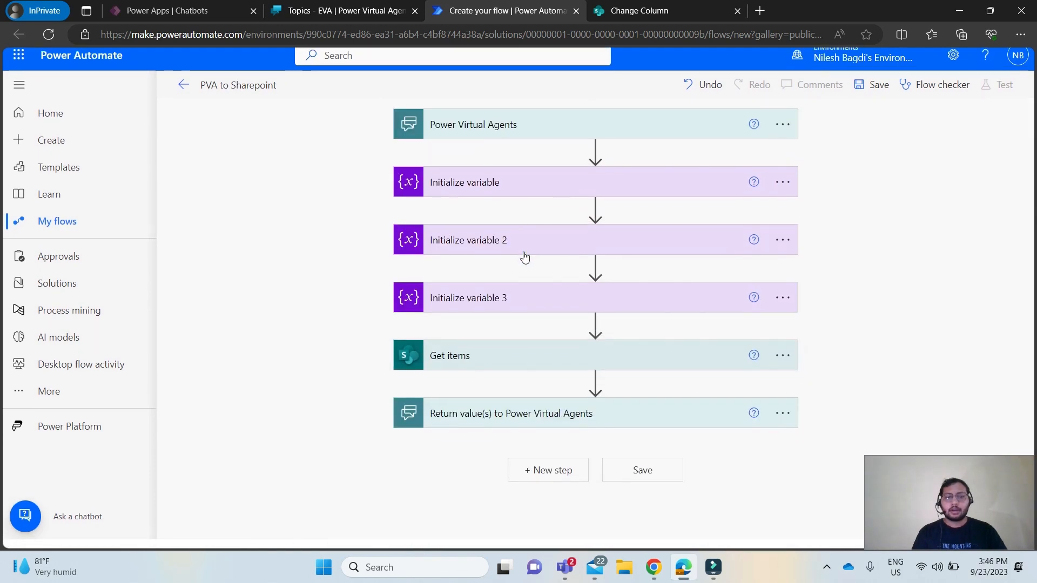
left_click(596, 390)
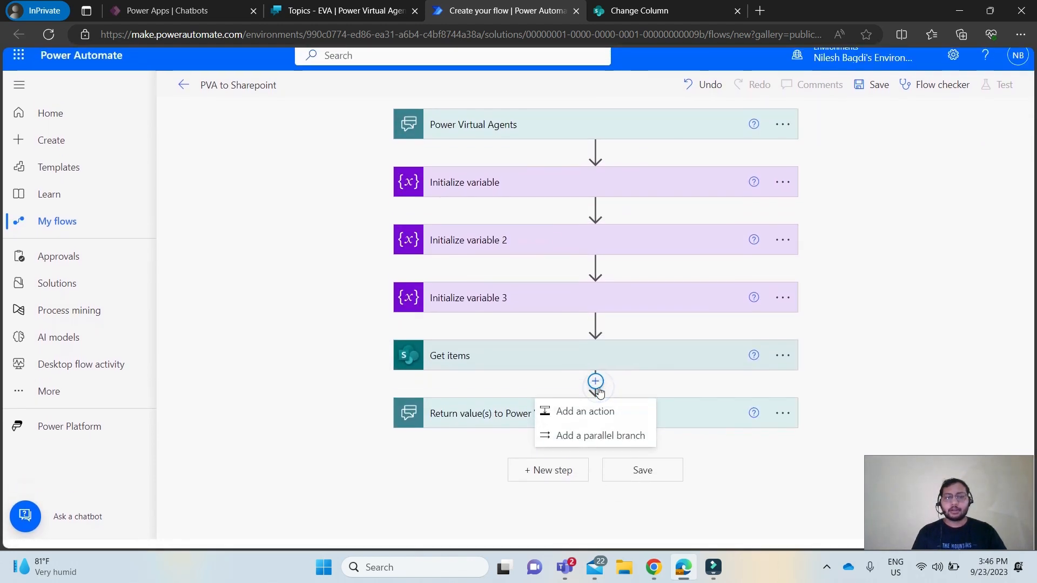
left_click(595, 412)
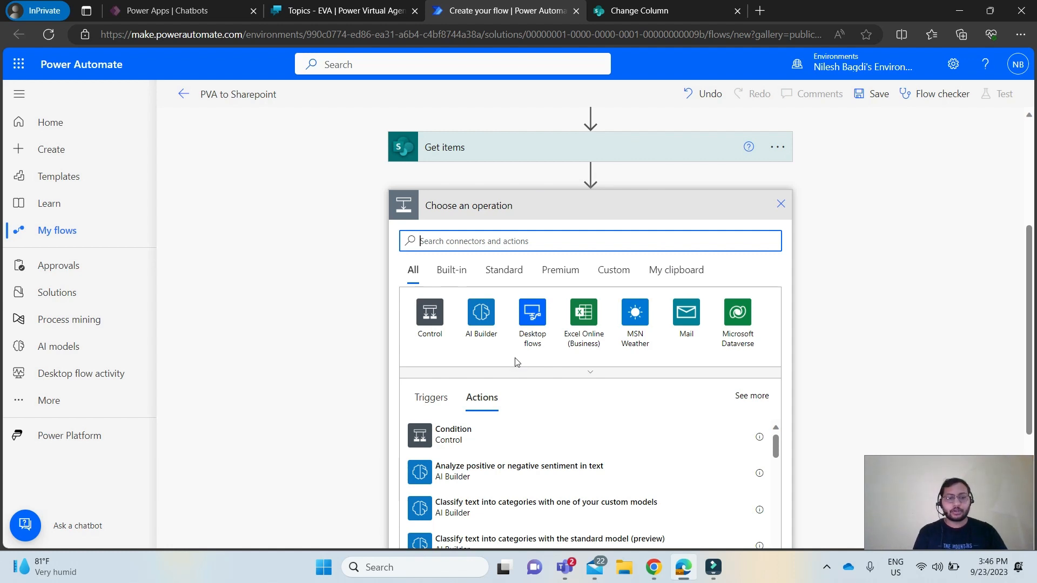
left_click(444, 446)
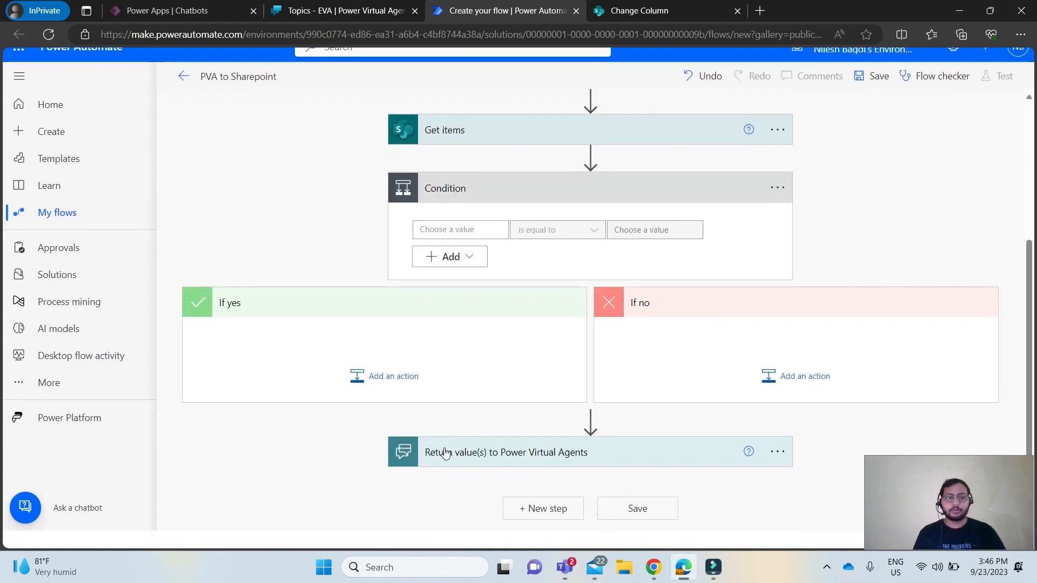
left_click(775, 204)
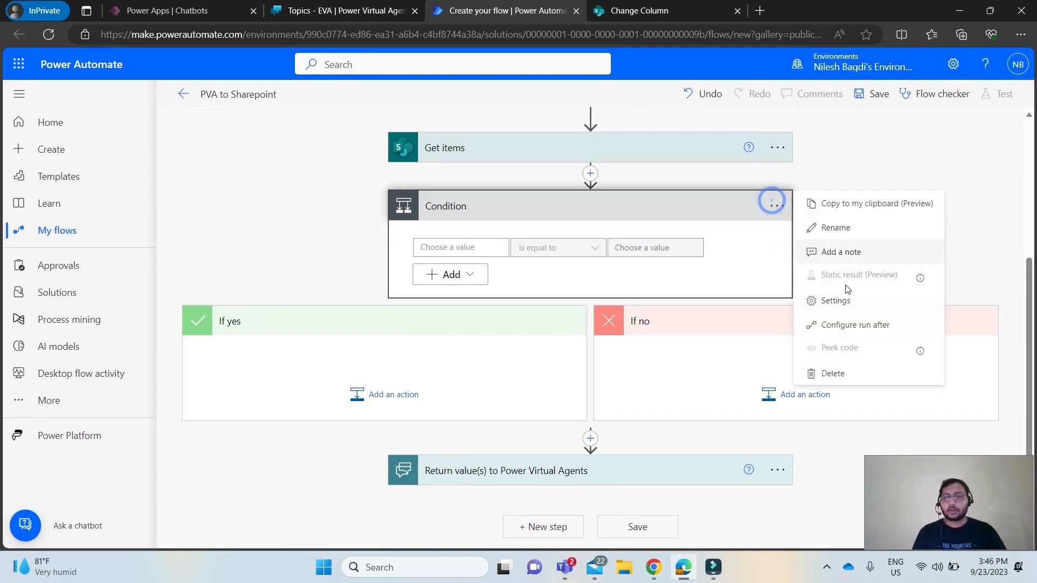
left_click(833, 373)
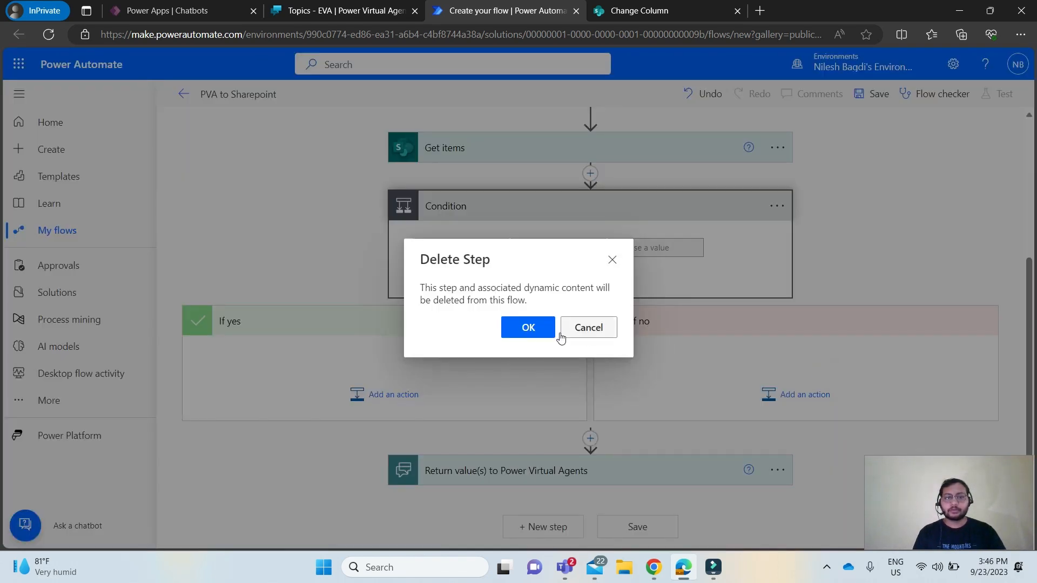
left_click(541, 326)
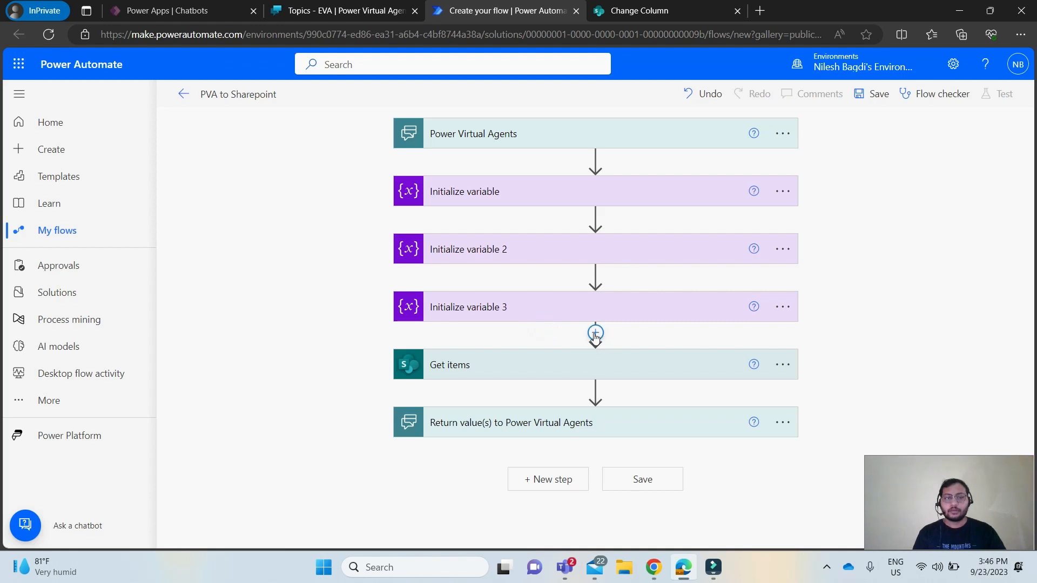
Step: Insert an Apply to each control between the third Initialize variable action and Get items
left_click(595, 335)
left_click(583, 352)
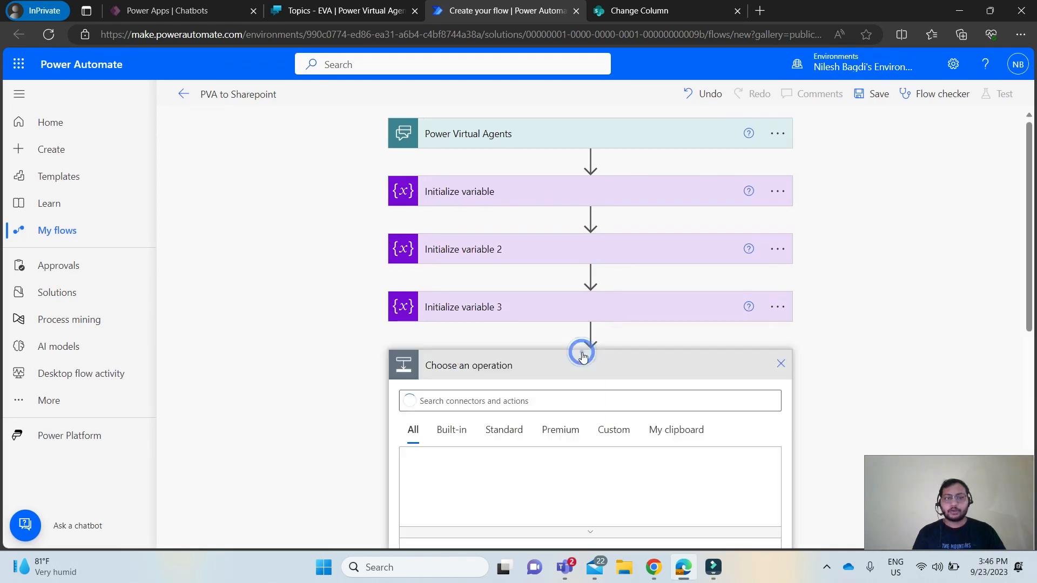
left_click(429, 324)
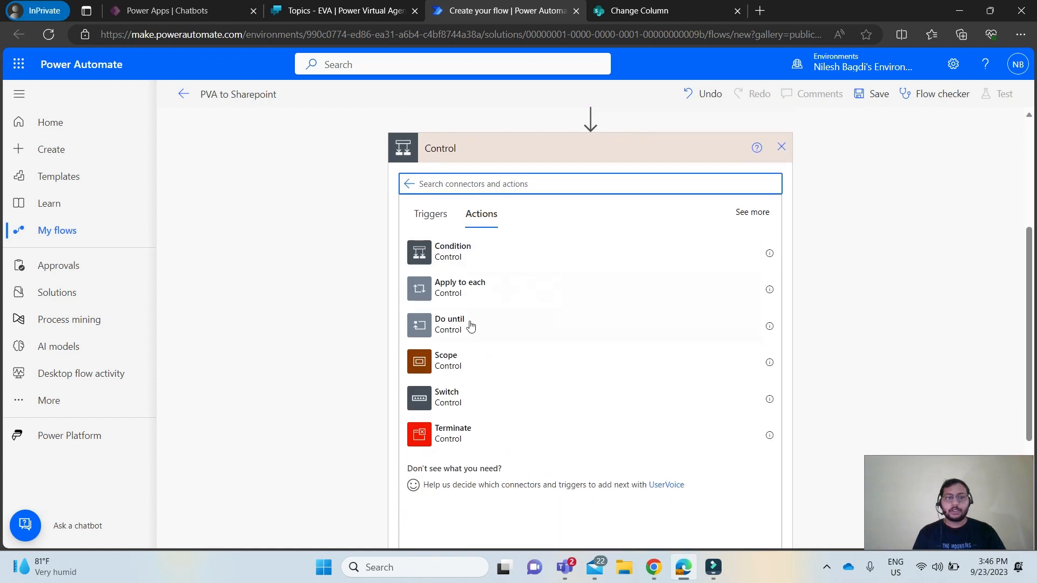
left_click(443, 291)
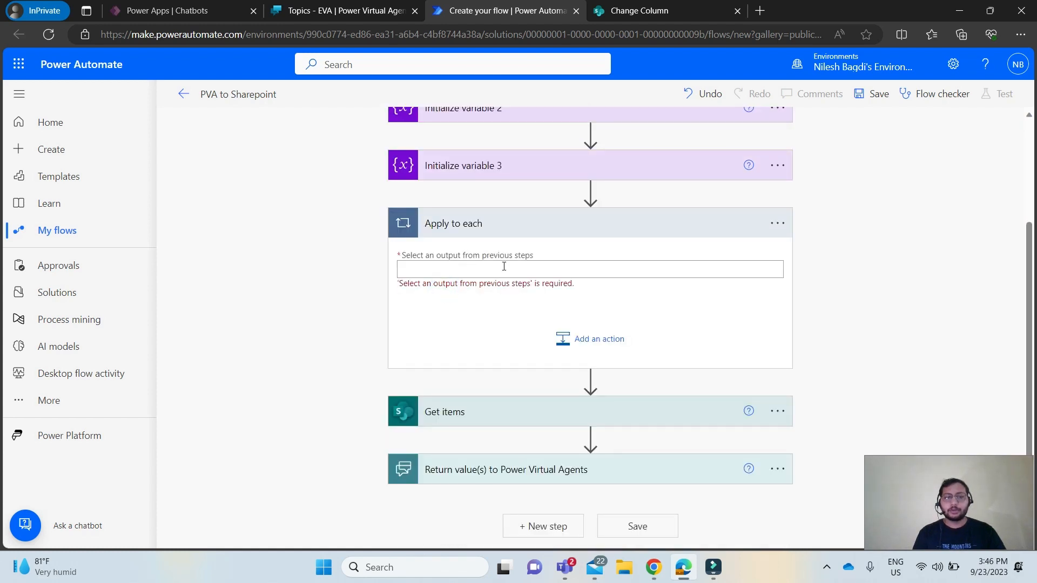
Step: Move the Apply to each loop between Get items and the Return value(s) to Power Virtual Agents action
left_click(496, 261)
scroll(648, 235, "up", 2)
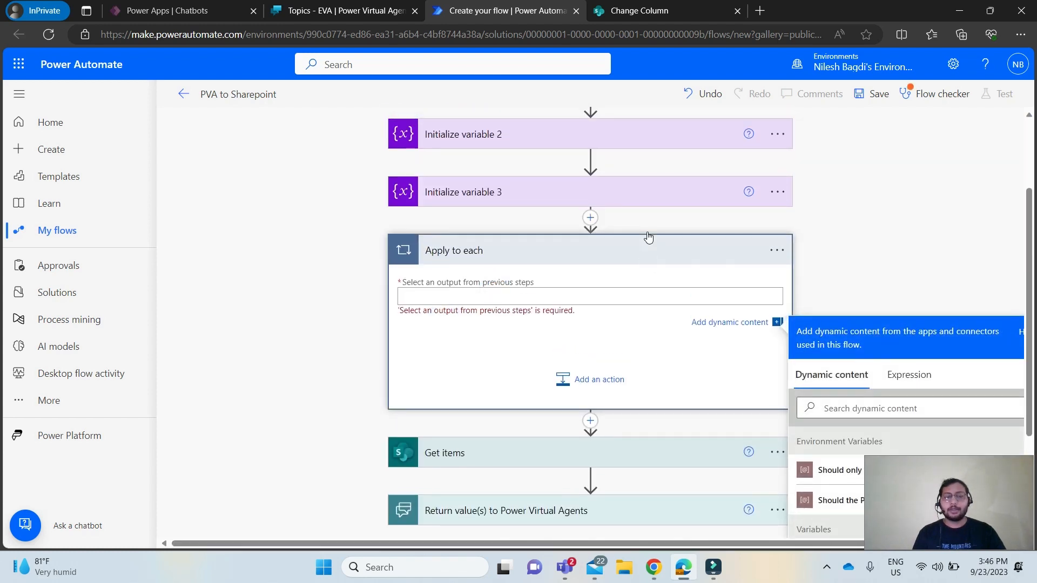
scroll(648, 236, "up", 1)
scroll(627, 307, "down", 5)
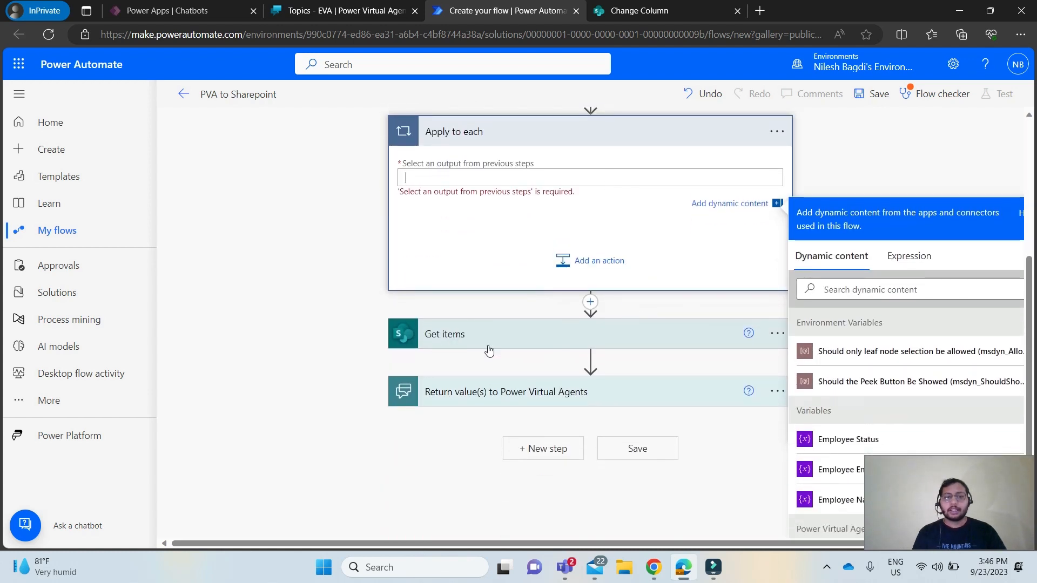
scroll(594, 308, "up", 1)
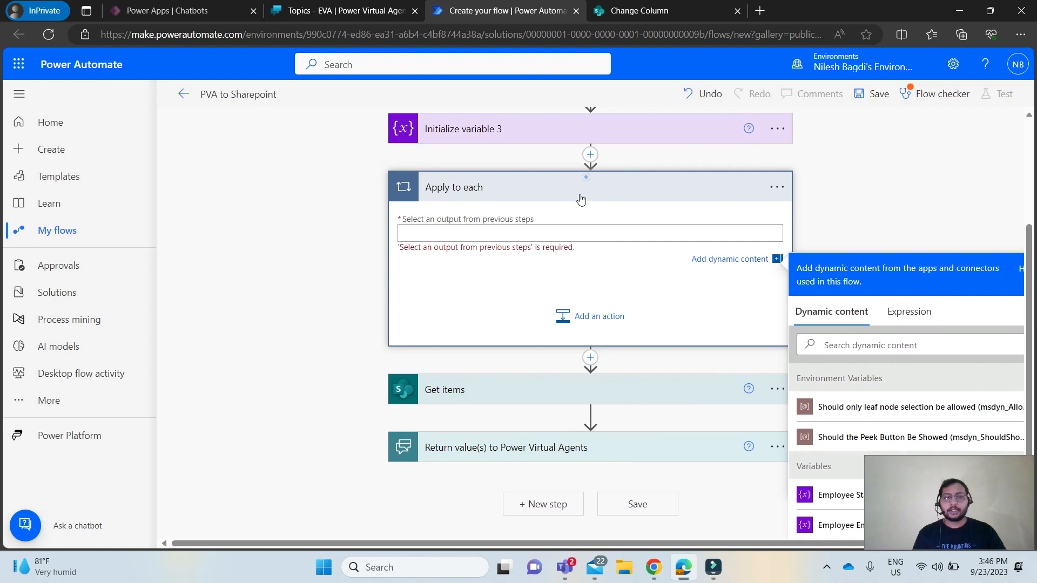
left_click_drag(581, 200, 590, 438)
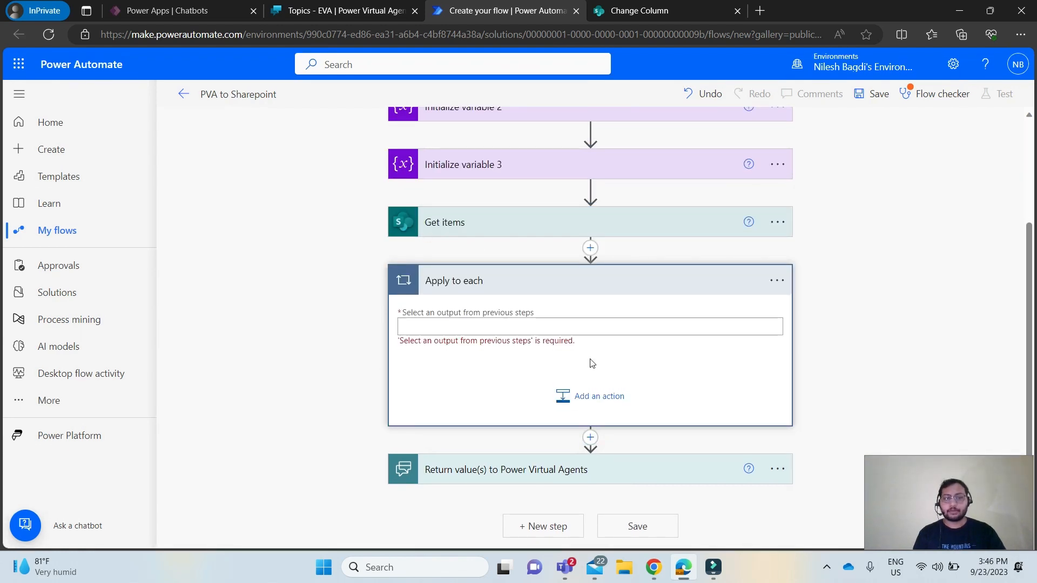
Step: Set the Apply to each loop's input to the value list from Get items
left_click(540, 333)
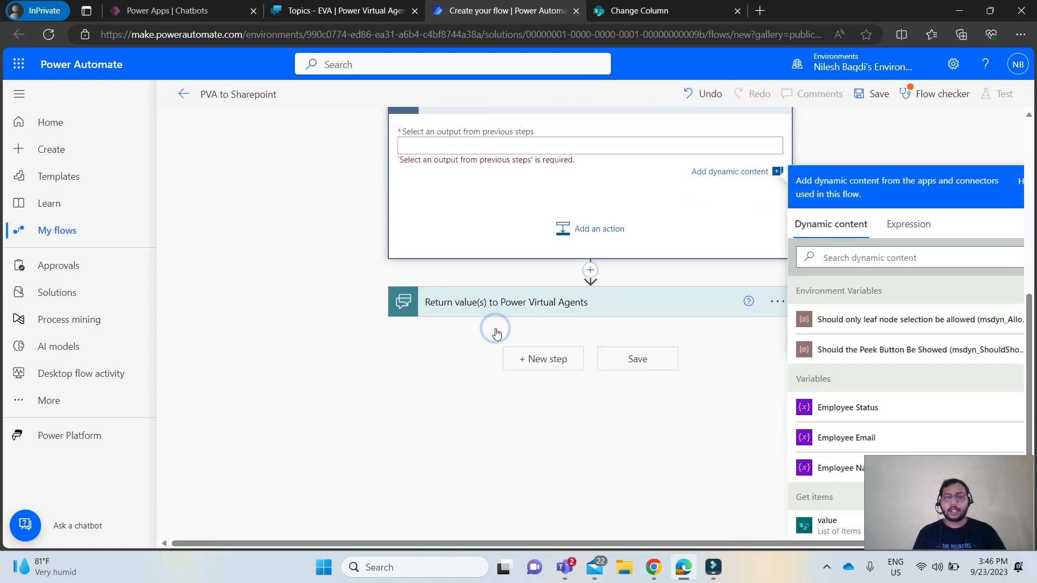
scroll(864, 405, "down", 3)
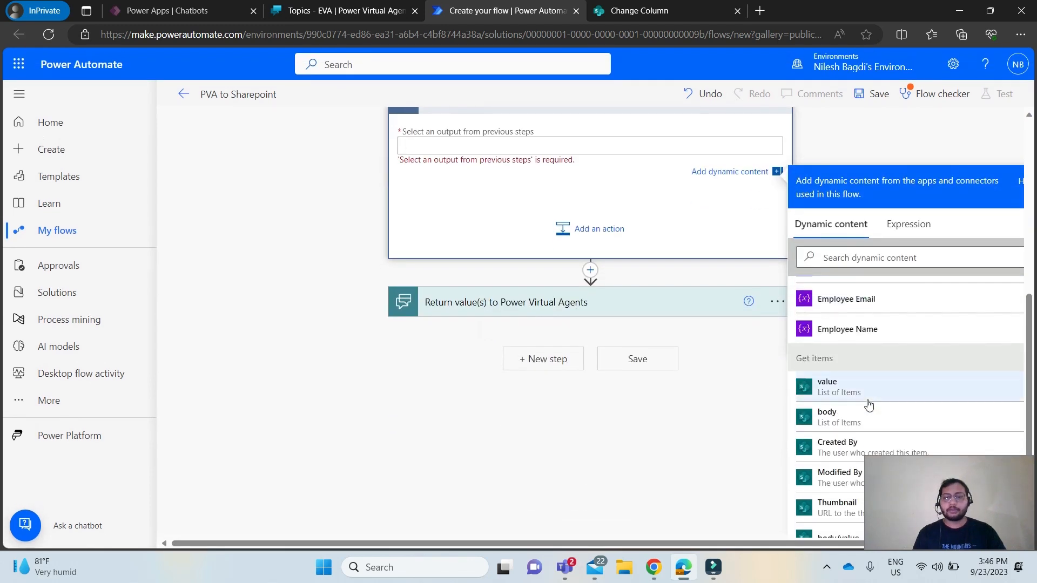
left_click(857, 396)
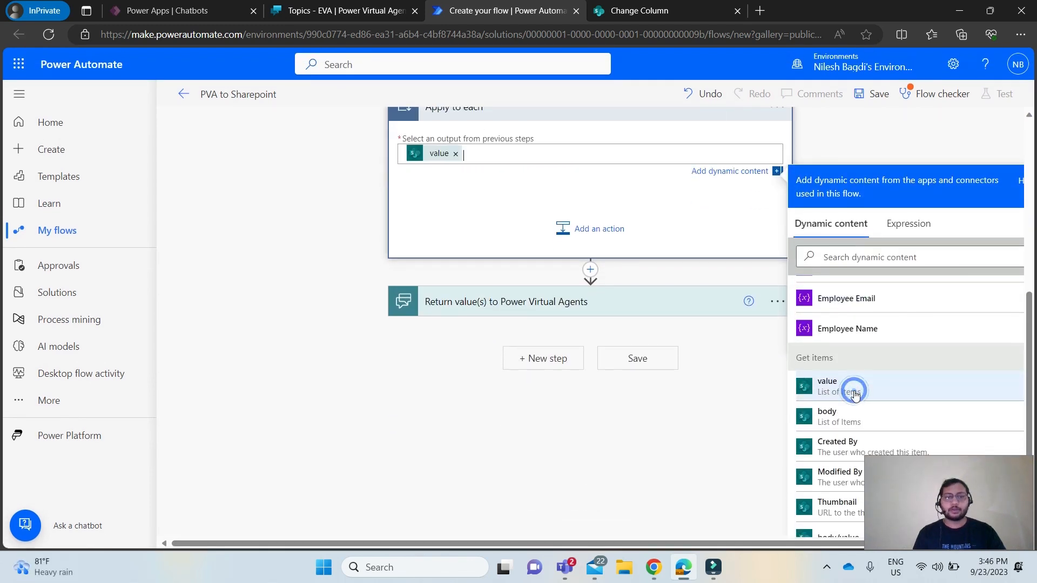
Step: Add an Append to string variable action inside the Apply to each loop
left_click(580, 234)
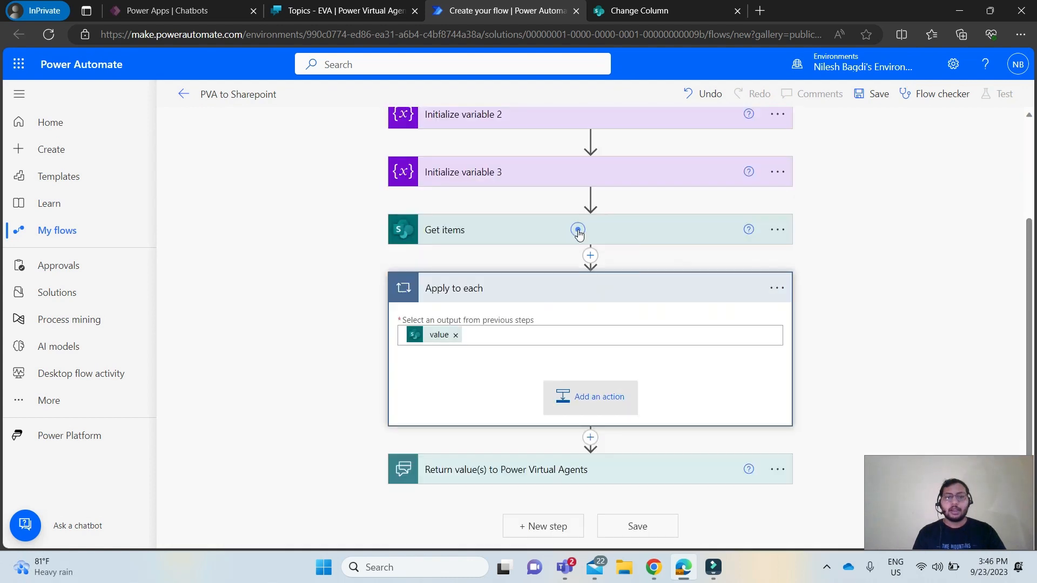
left_click(590, 389)
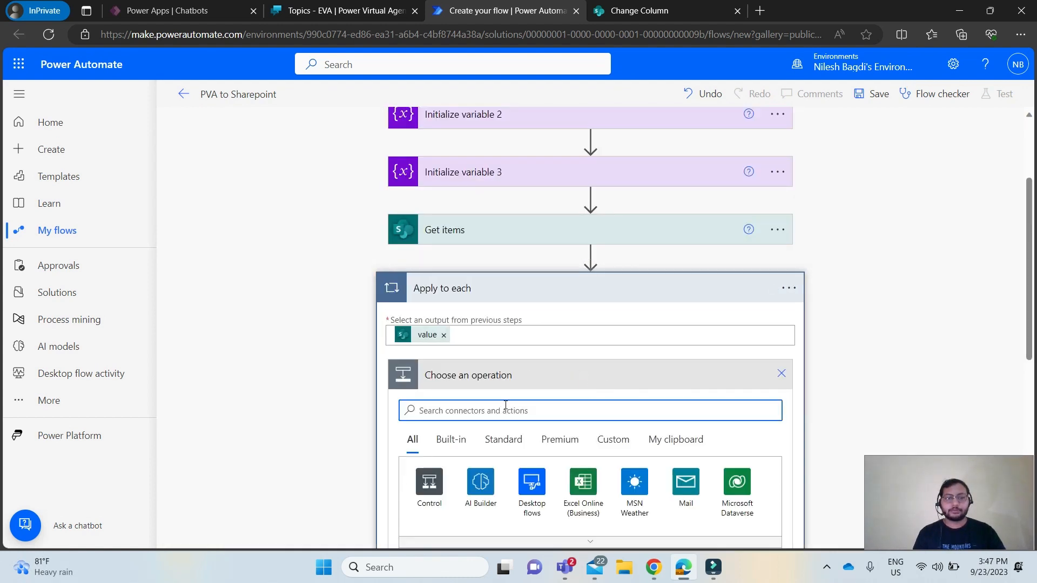
type("append to str")
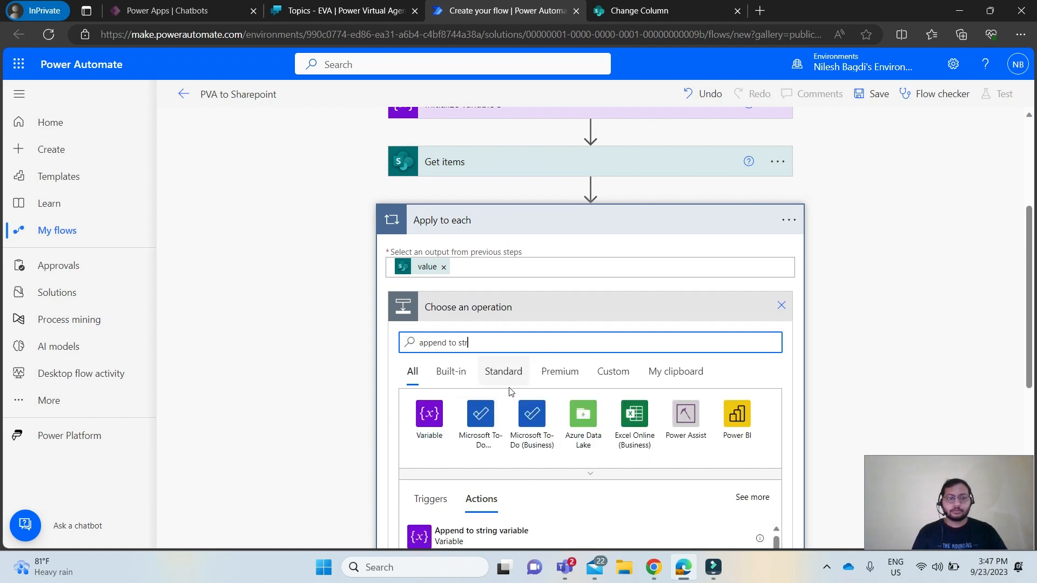
left_click(479, 453)
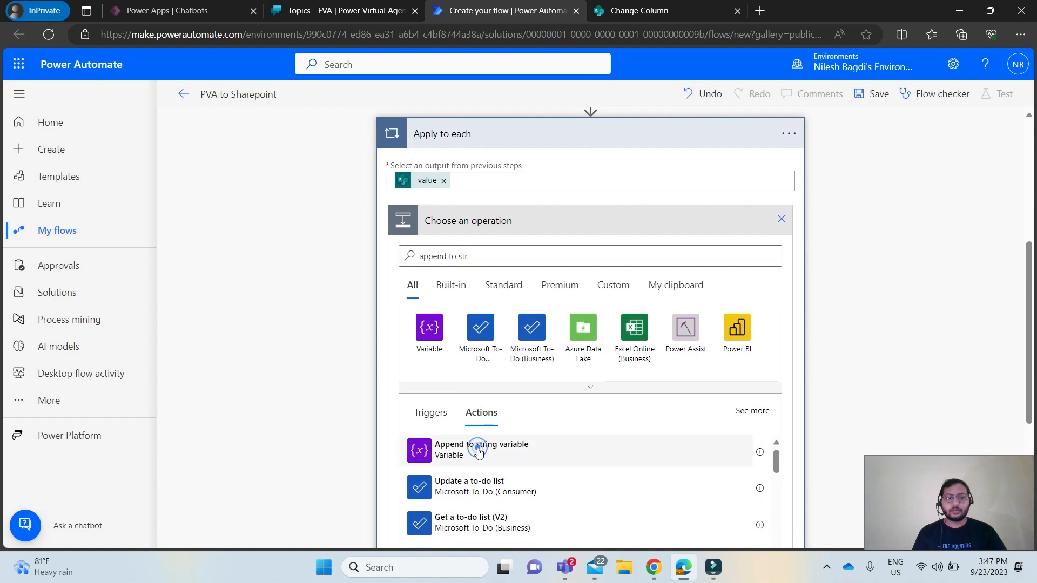
Step: Set the first append action to add the Employee Name field from Get items to the Employee Name variable
left_click(771, 303)
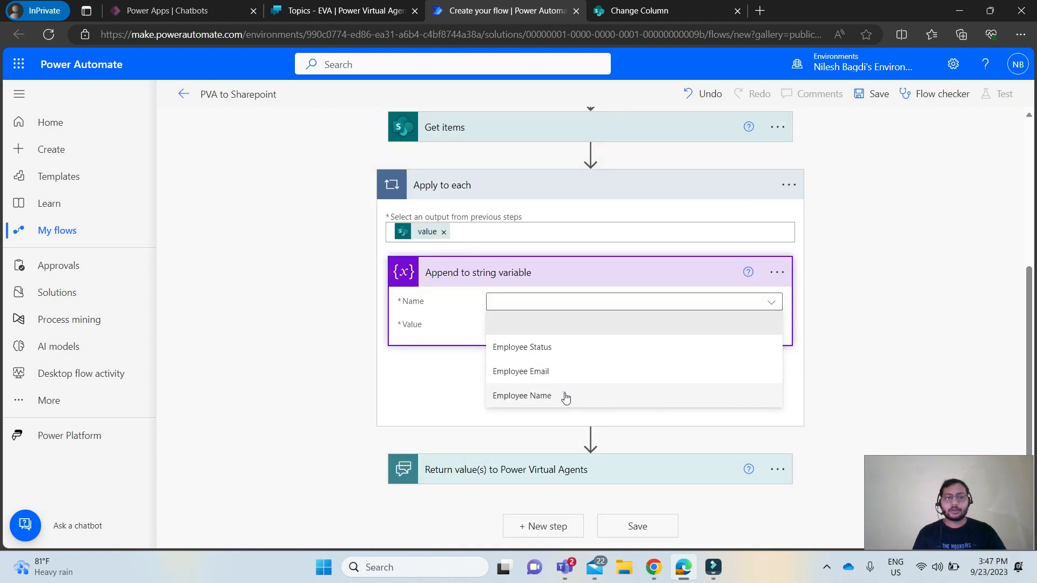
left_click(565, 396)
left_click(505, 325)
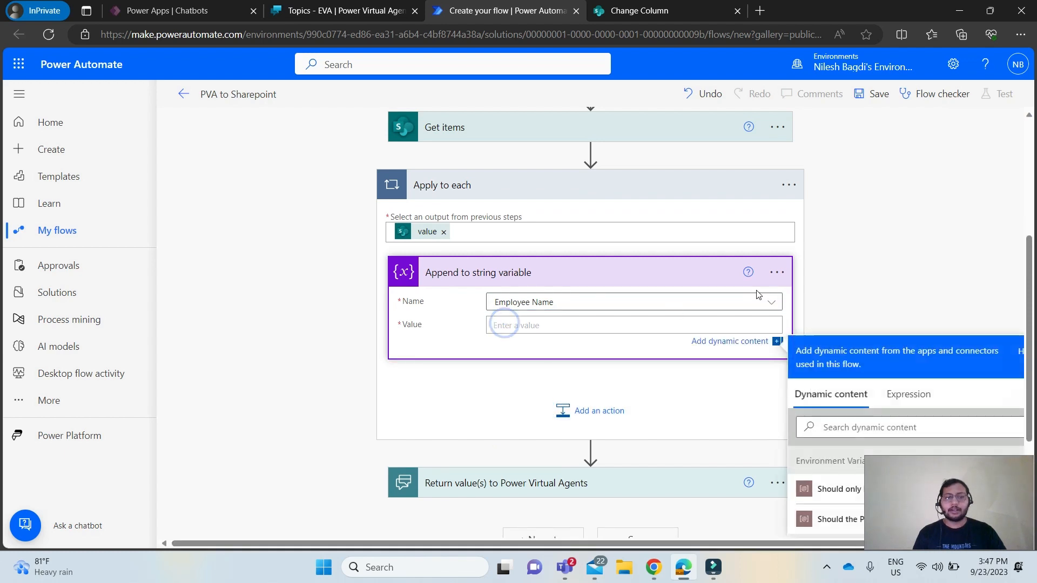
scroll(758, 294, "down", 3)
scroll(859, 348, "down", 4)
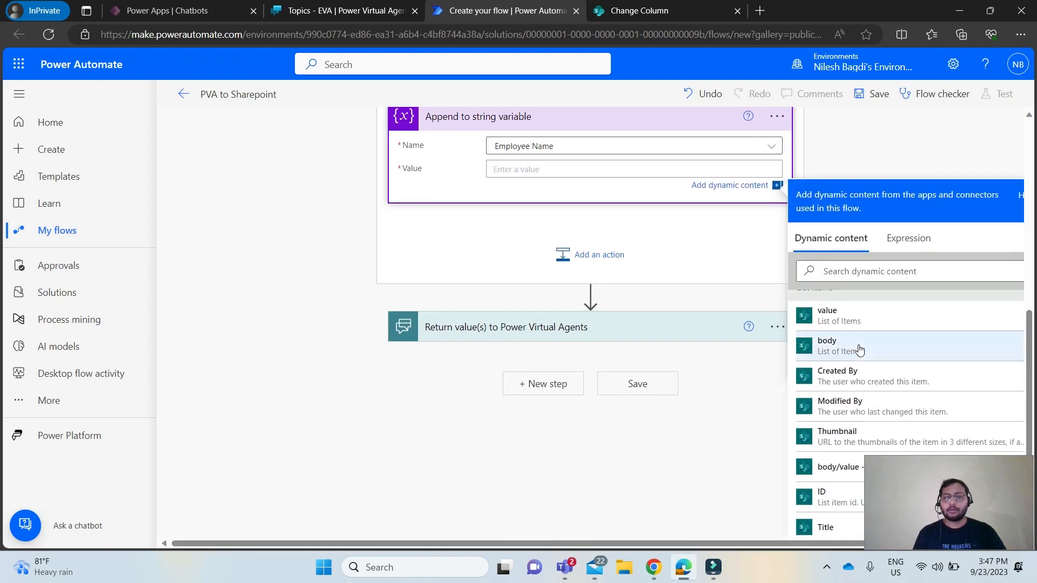
scroll(859, 348, "down", 4)
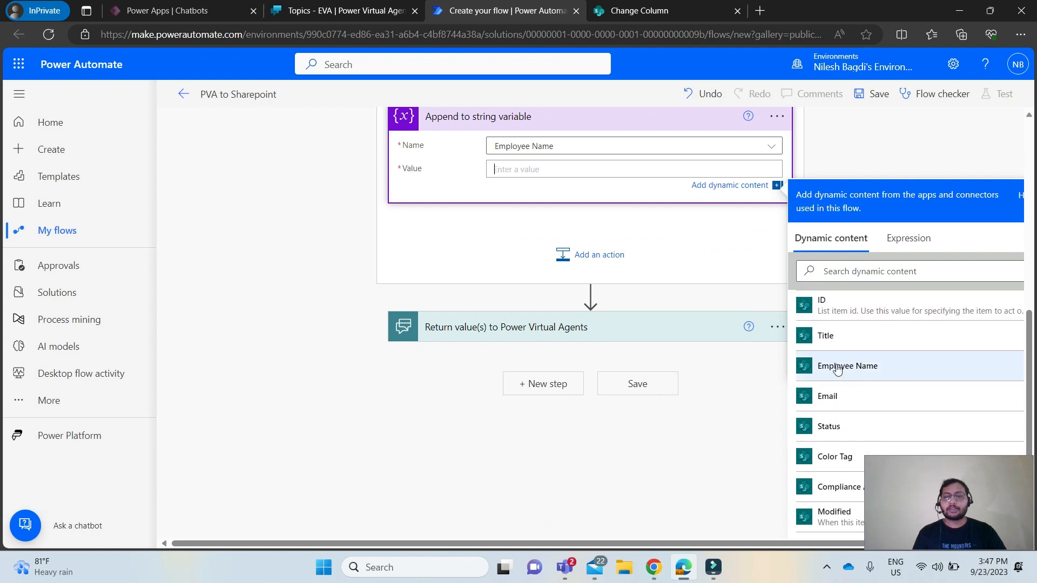
left_click(857, 368)
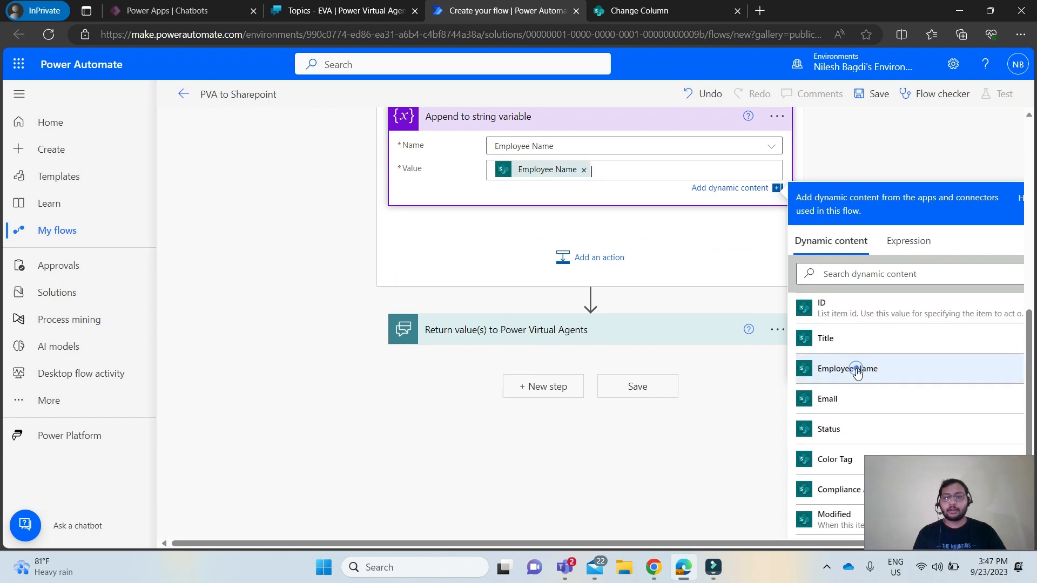
Step: Add a second Append to string variable action below the first one in the loop
left_click(579, 257)
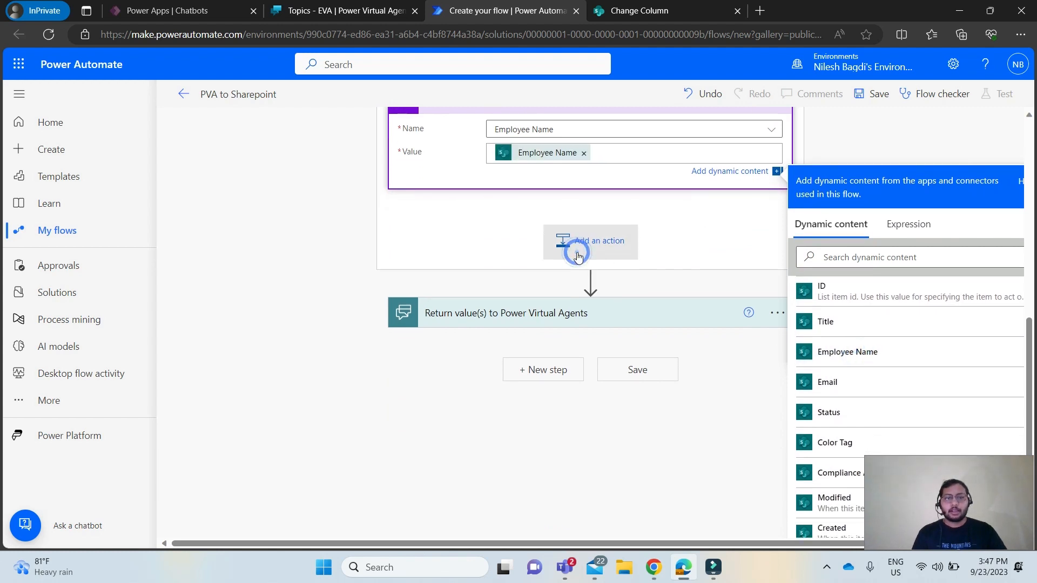
type("append")
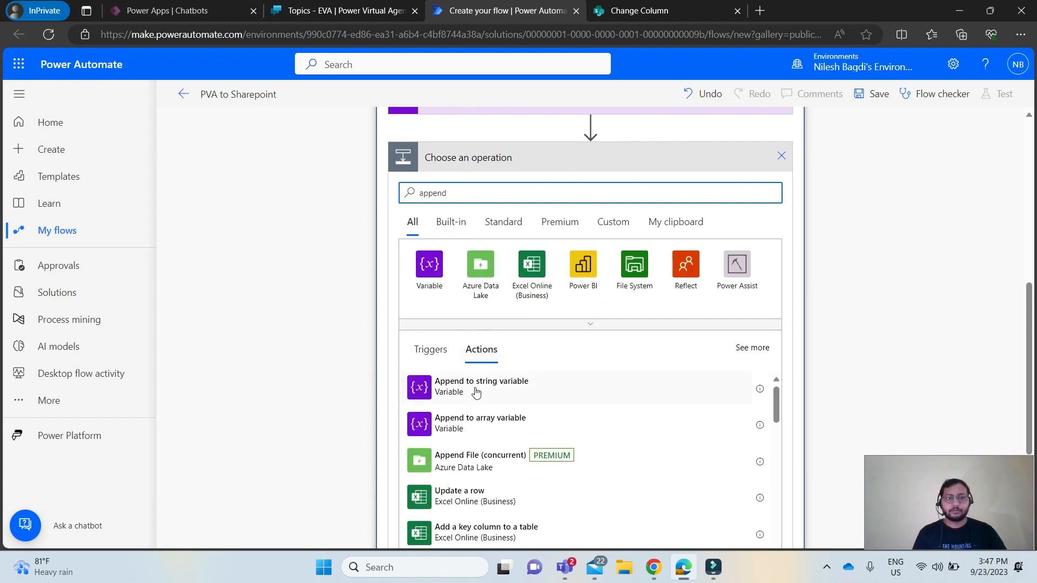
left_click(475, 391)
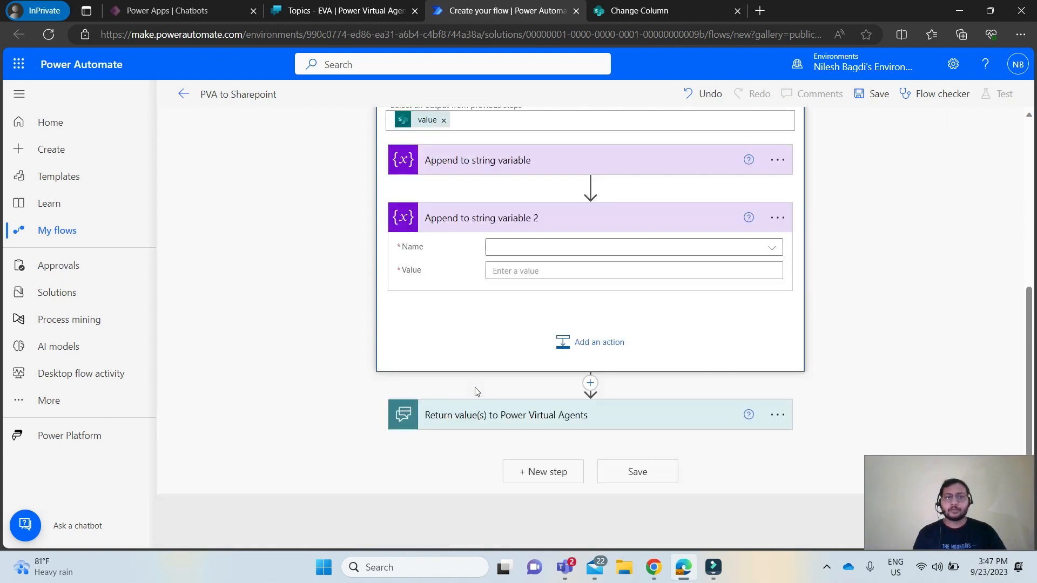
Step: Set the second append action to add the Email field from Get items to the Employee Email variable
left_click(532, 301)
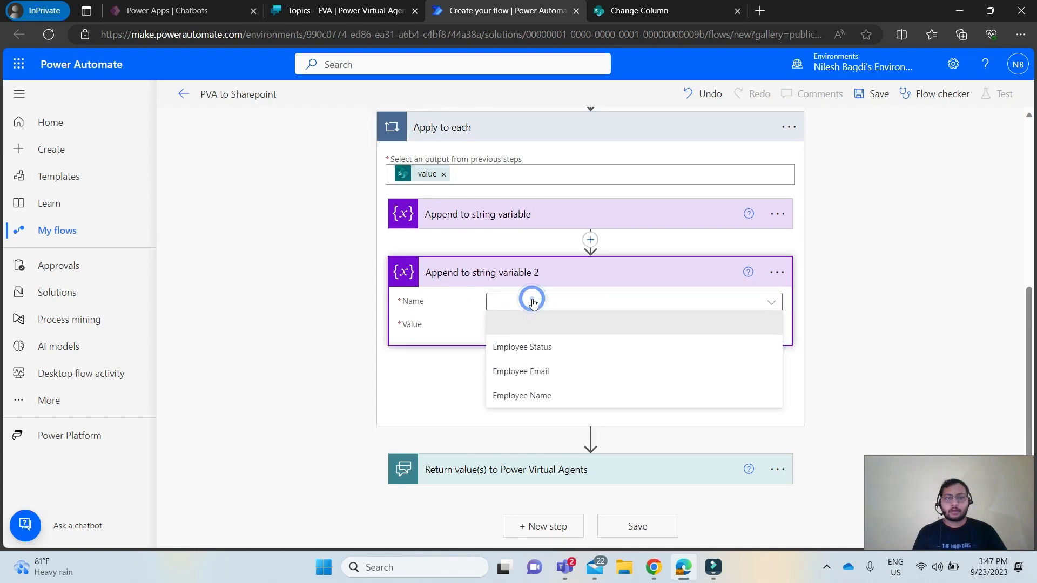
left_click(545, 371)
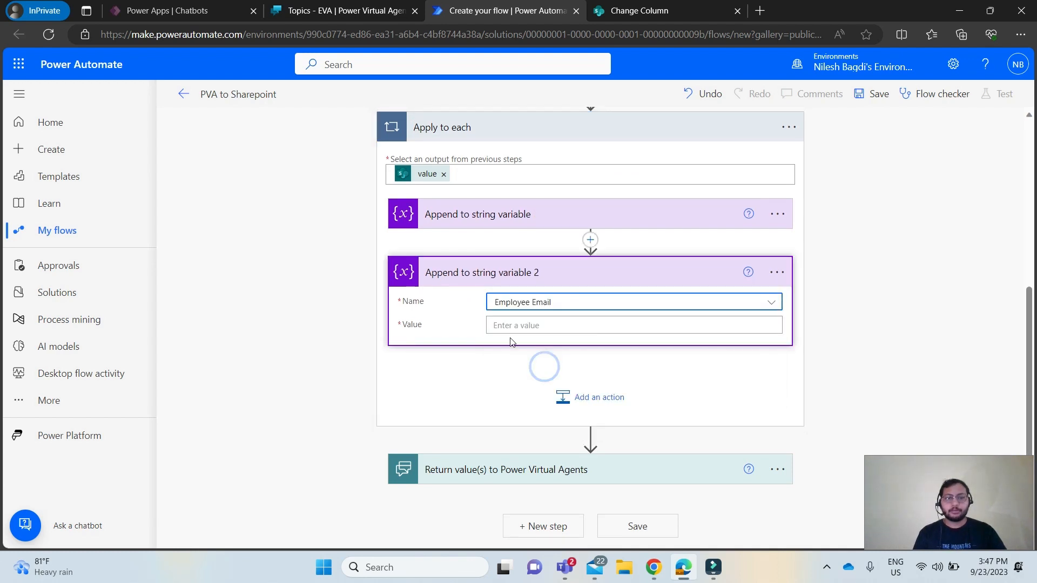
left_click(497, 325)
scroll(803, 317, "down", 3)
scroll(842, 390, "down", 5)
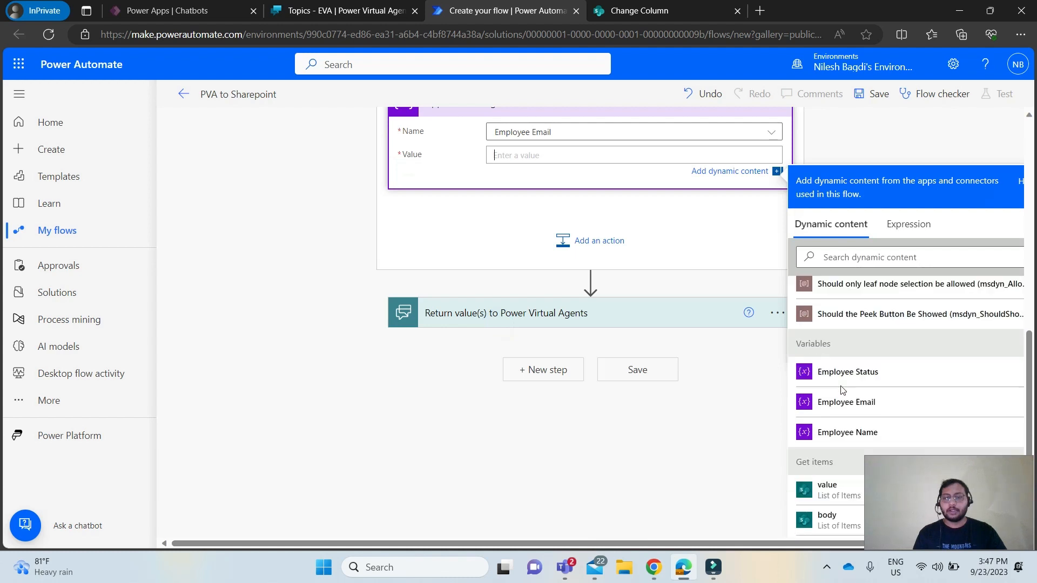
scroll(841, 390, "down", 4)
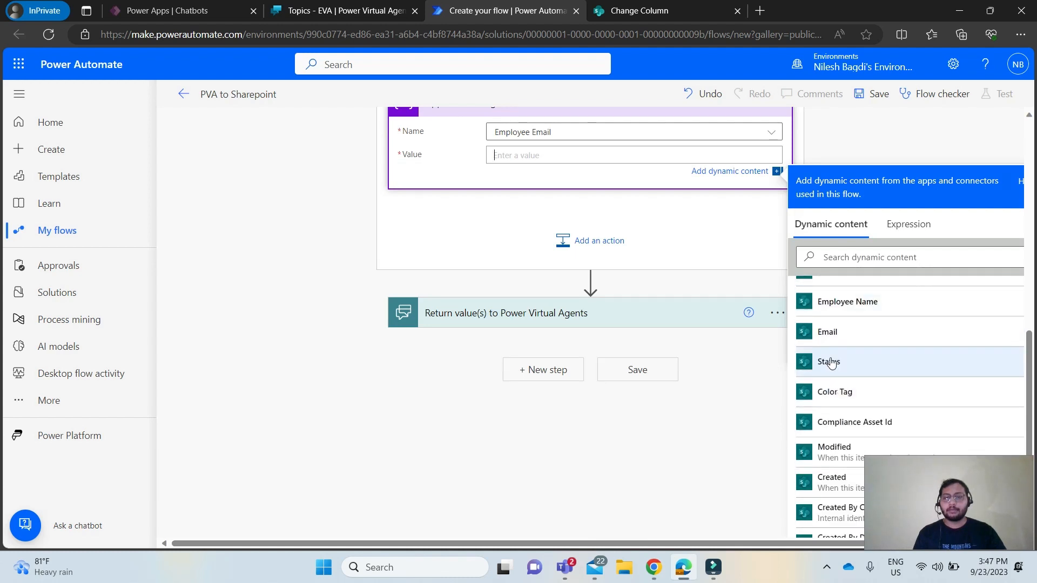
left_click(822, 339)
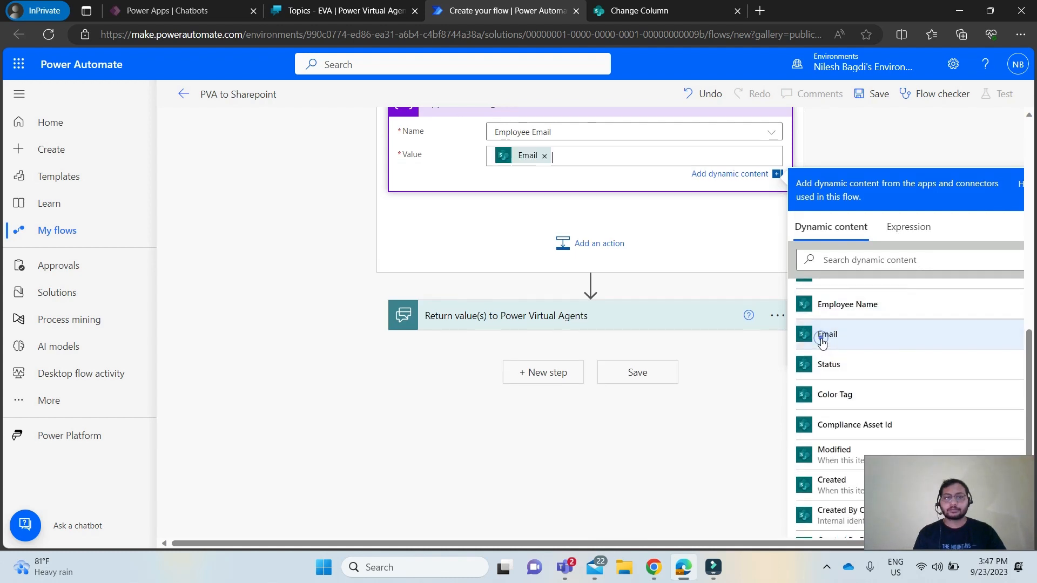
Step: Add a third Append to string variable action at the end of the Apply to each loop
left_click(598, 240)
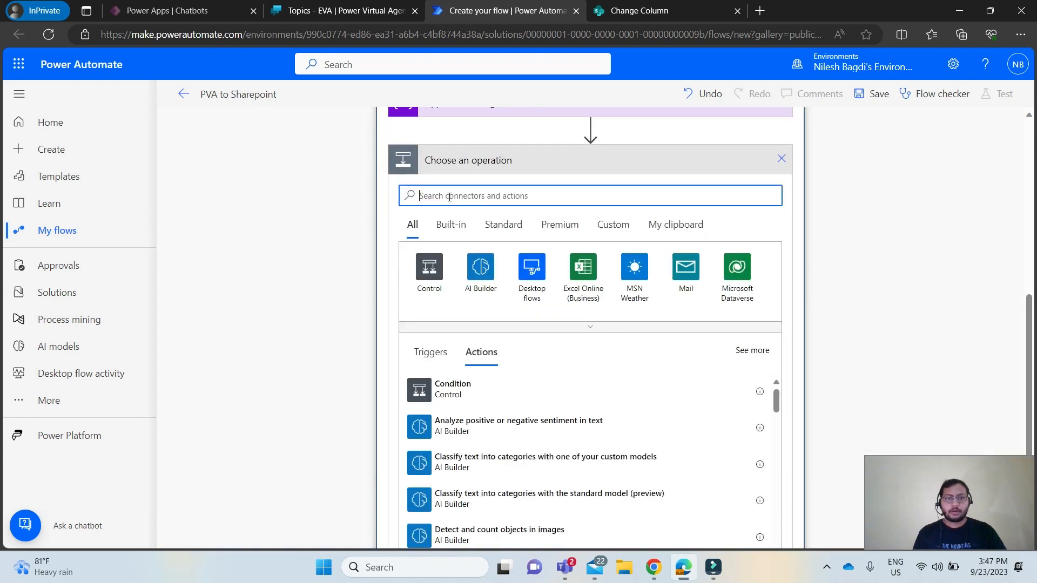
type("append to")
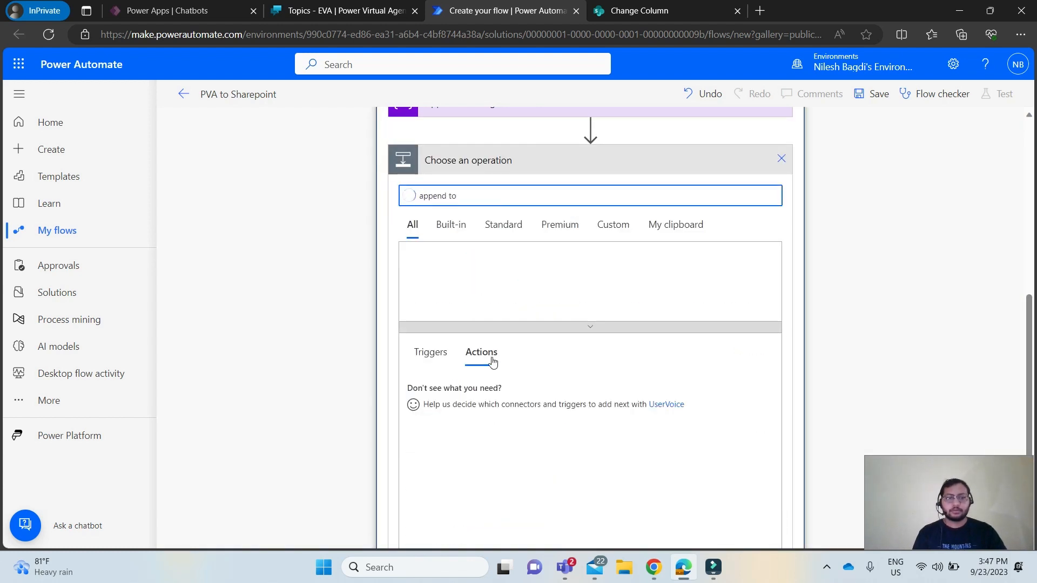
scroll(491, 363, "down", 2)
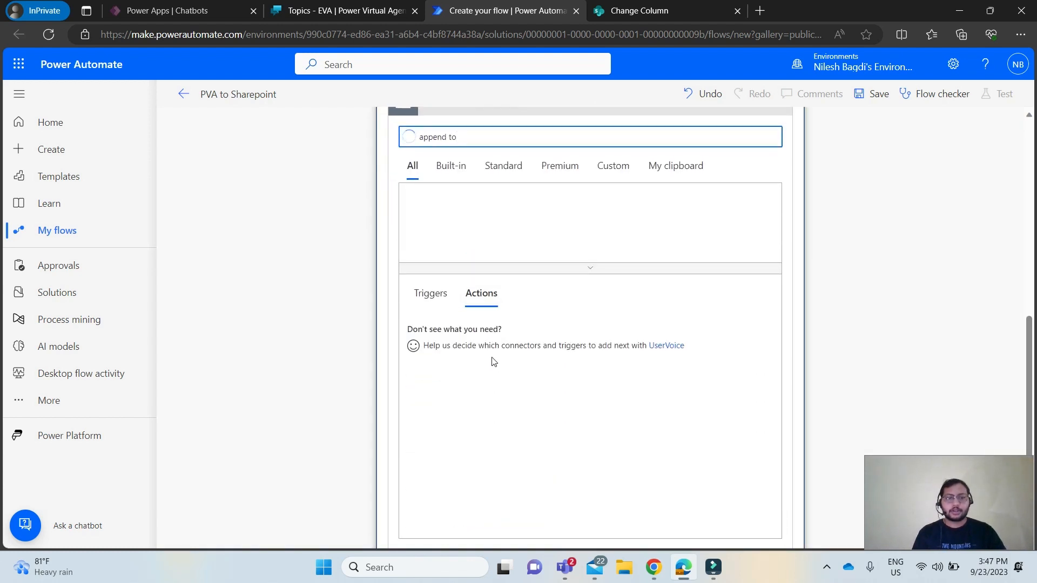
scroll(537, 235, "up", 2)
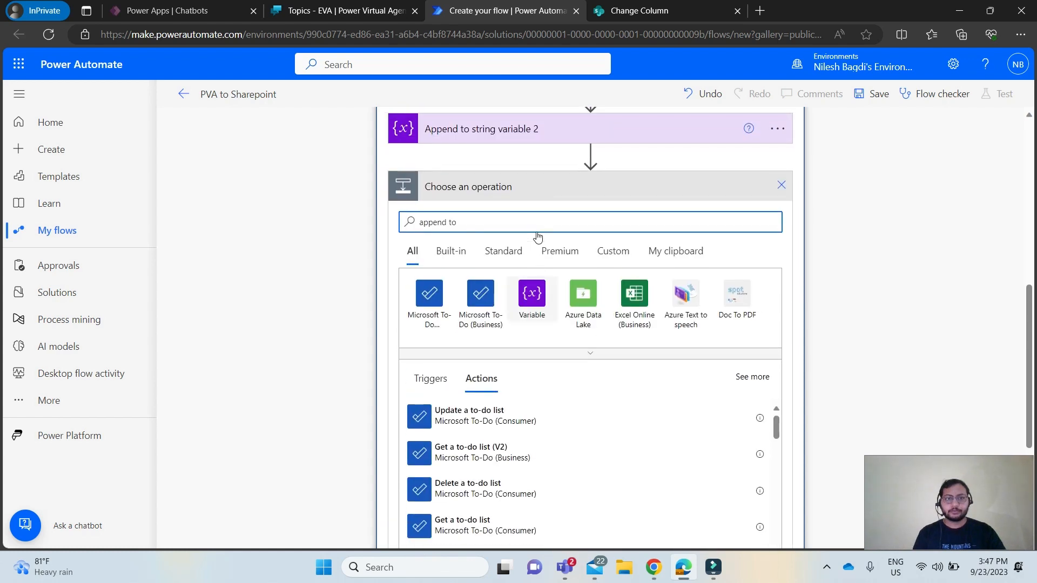
left_click(532, 292)
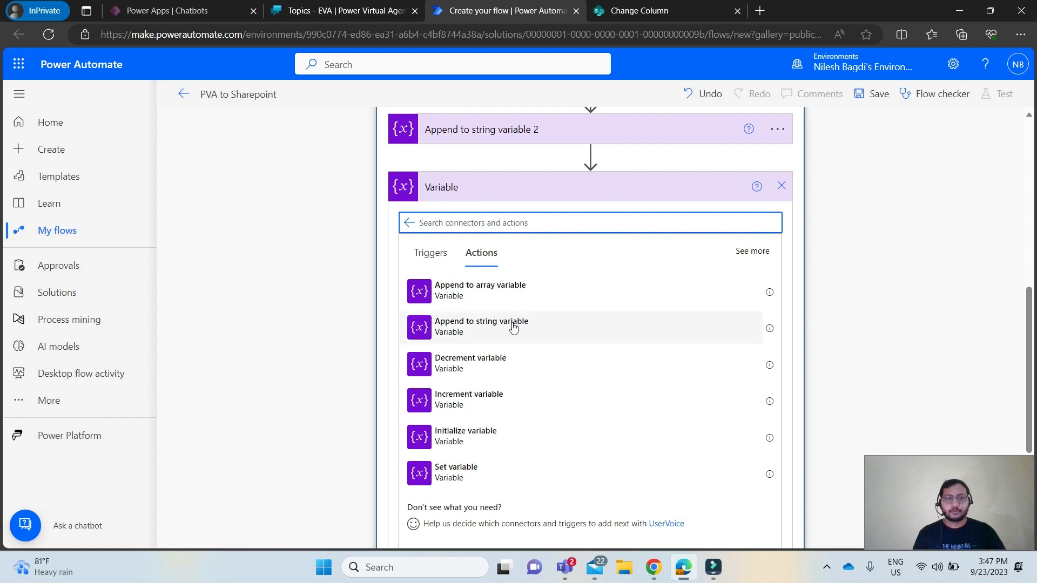
left_click(513, 327)
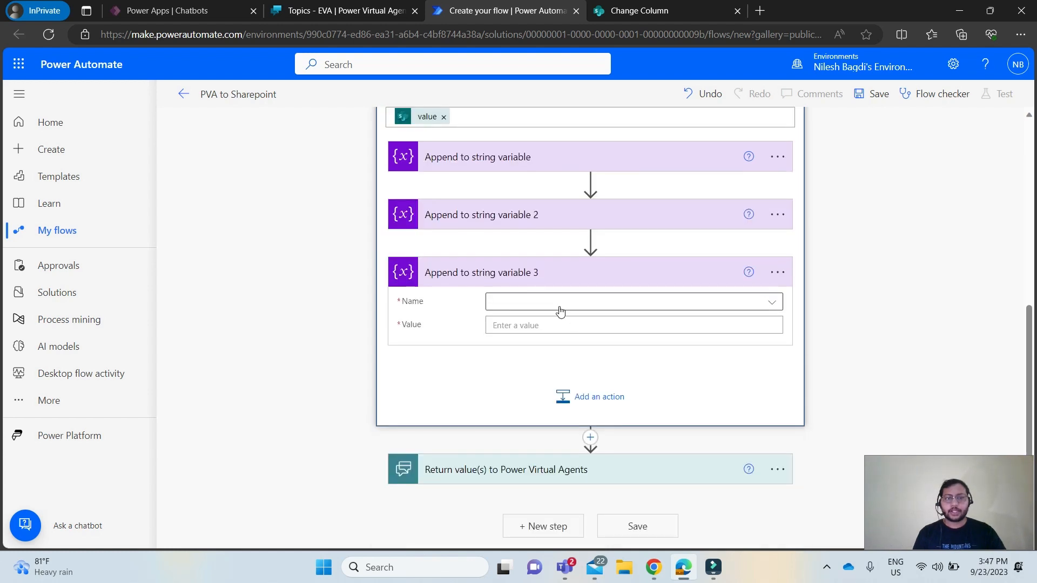
Step: Set the third append action to add the Status field from Get items to the Employee Status variable
left_click(560, 311)
left_click(521, 311)
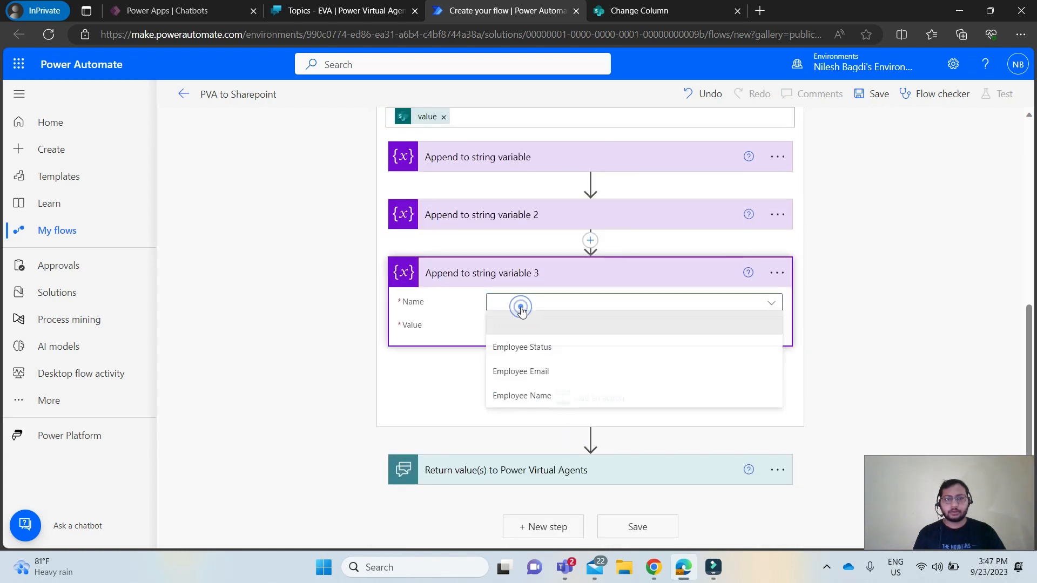
left_click(518, 349)
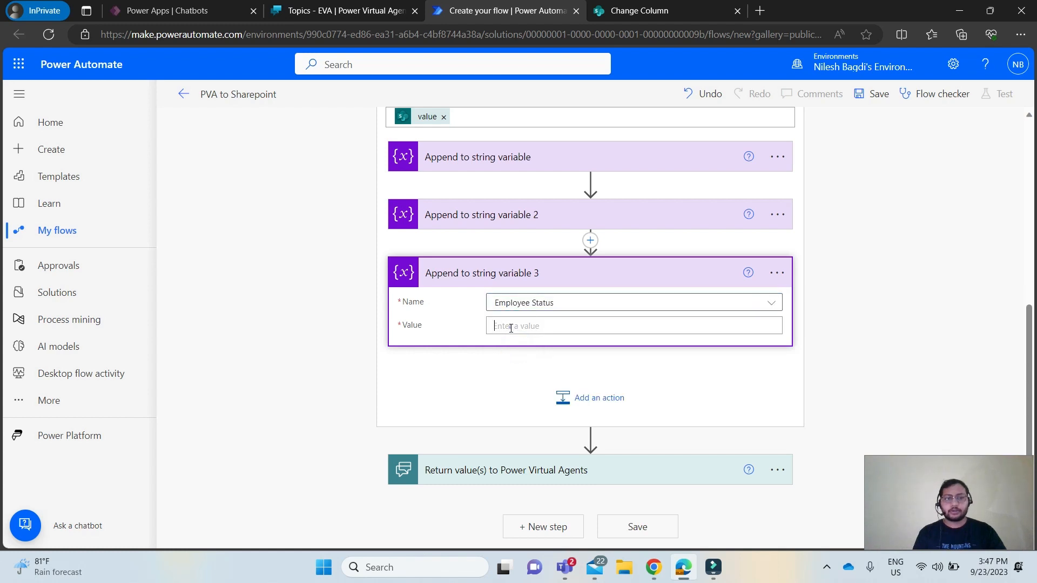
left_click(498, 325)
left_click(847, 316)
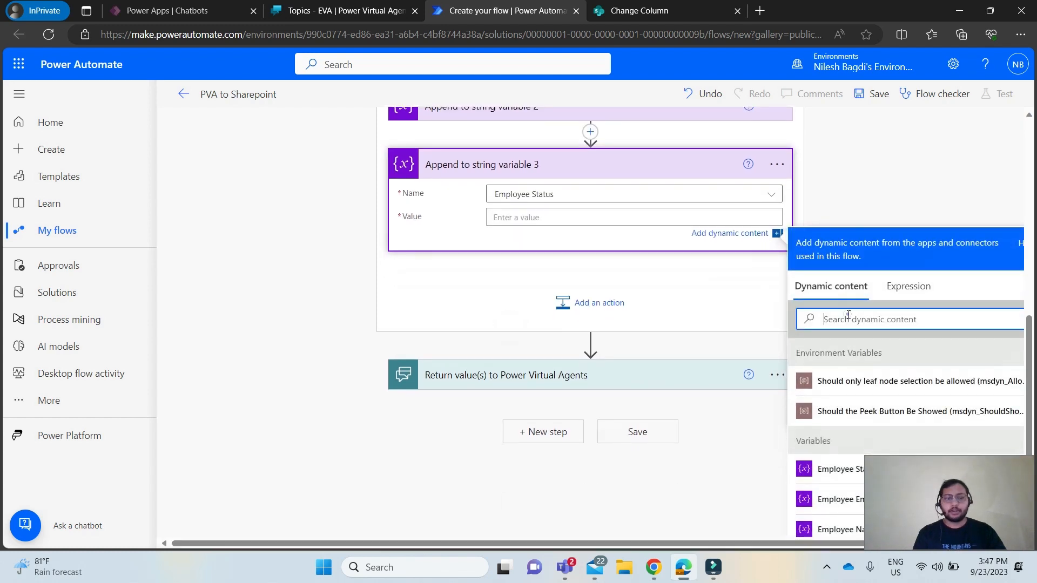
type("sta")
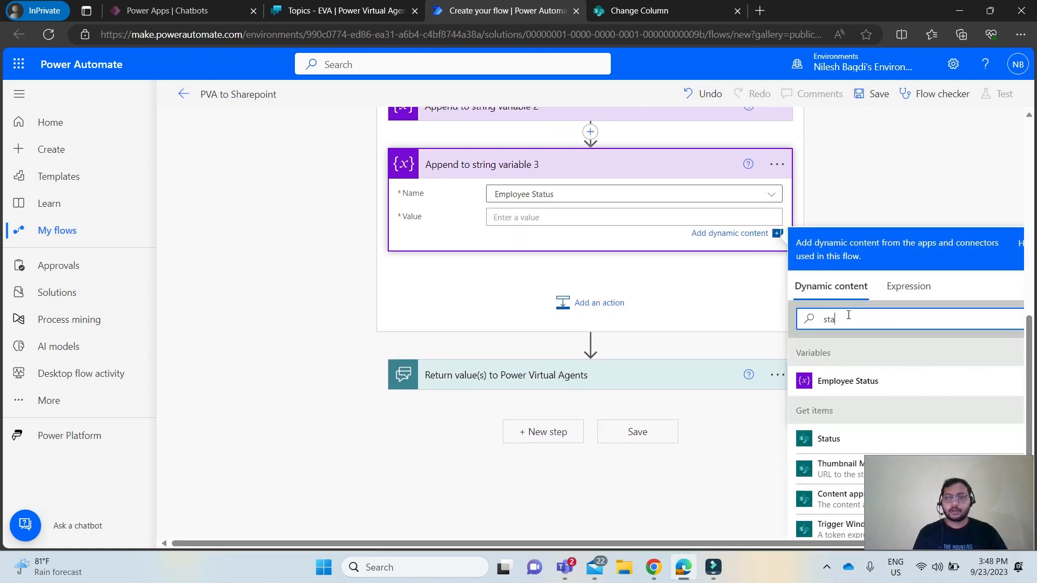
left_click(816, 442)
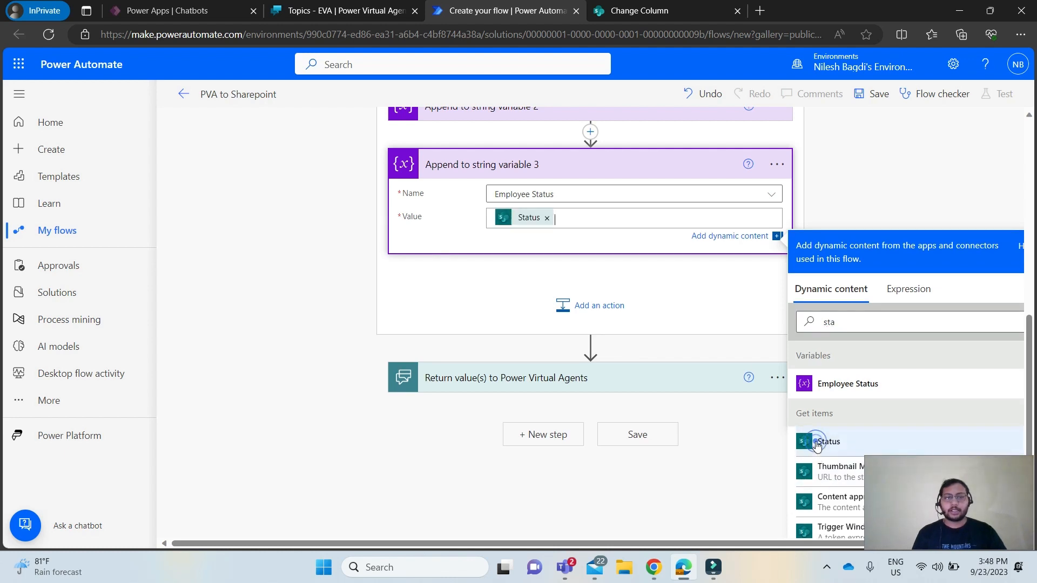
left_click(837, 171)
Step: Collapse the Apply to each loop and set the Employee Name output returned to Power Virtual Agents to the Employee Name variable
scroll(837, 172, "up", 3)
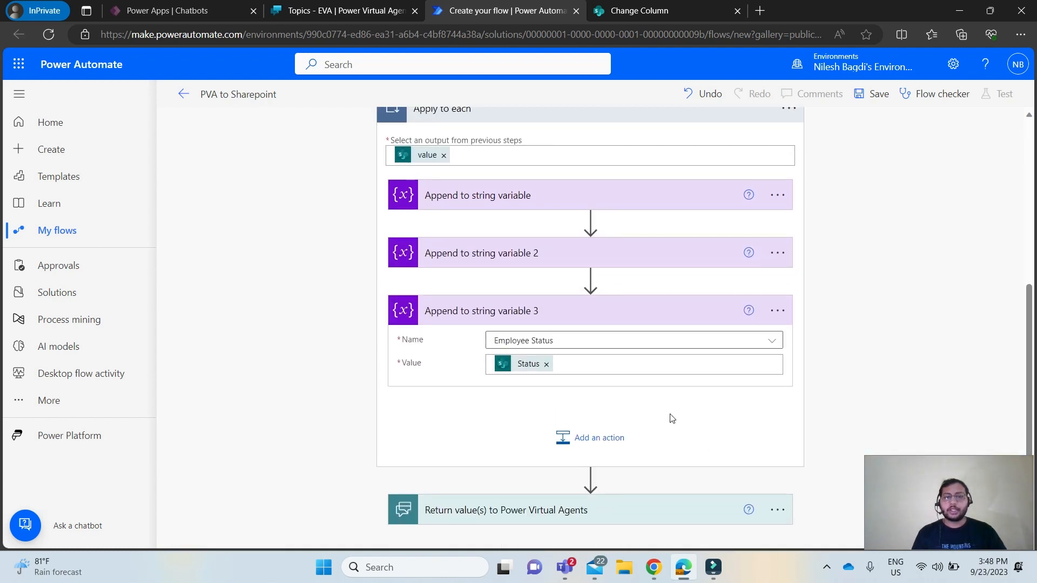
scroll(678, 296, "up", 1)
left_click(617, 145)
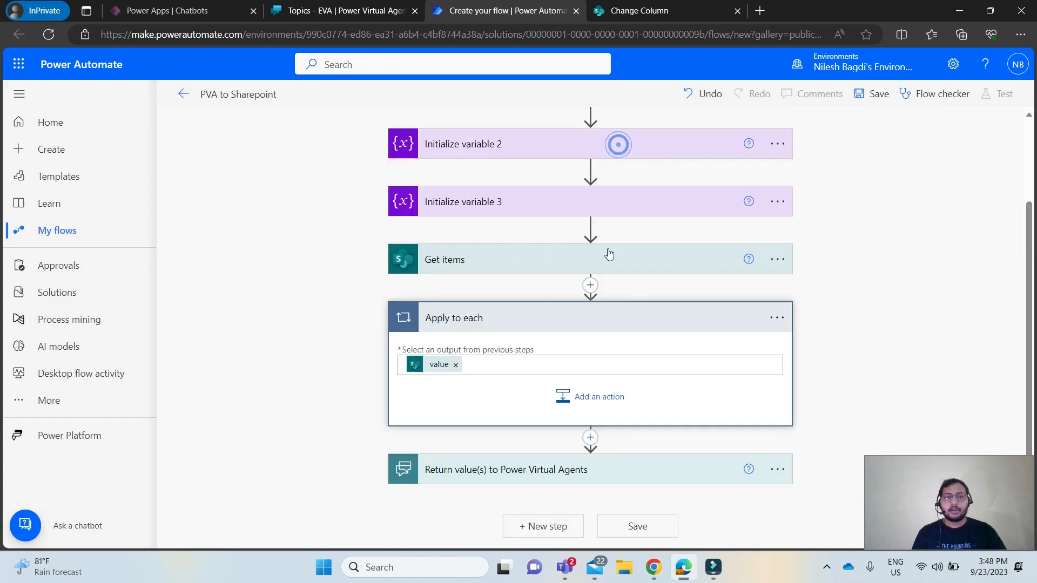
left_click(634, 477)
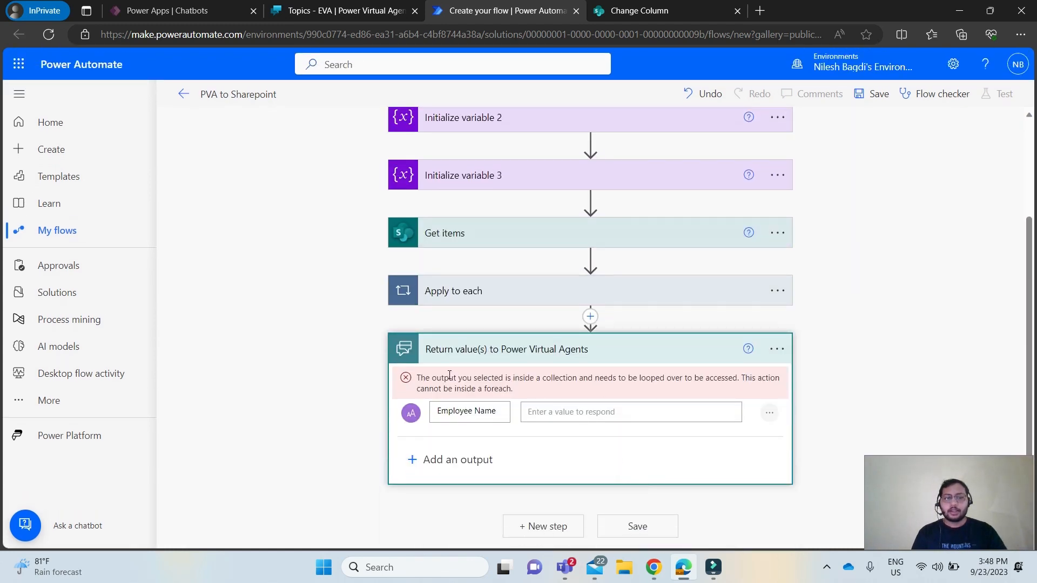
left_click(554, 412)
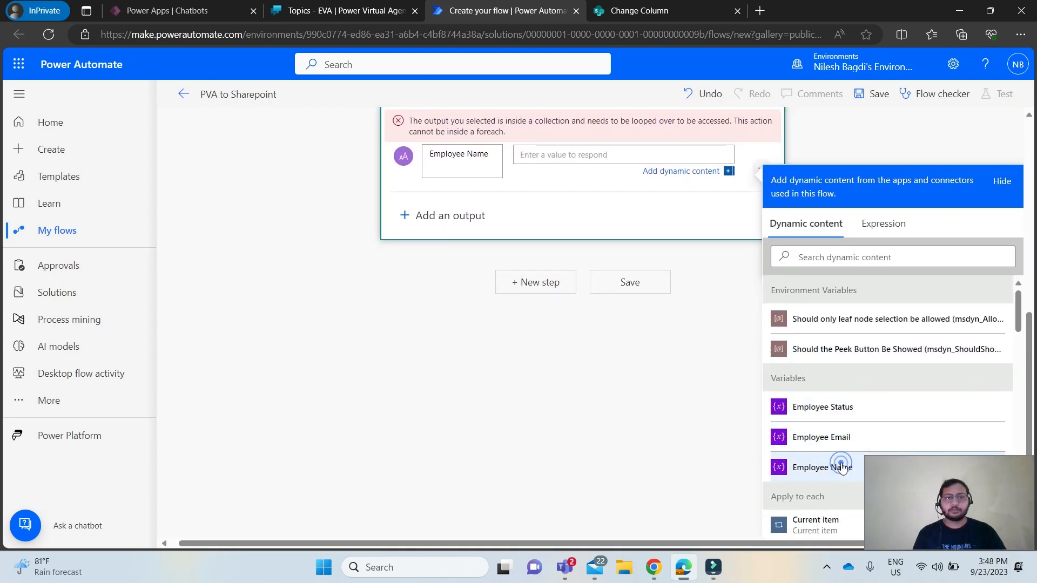
left_click(841, 468)
Step: Add a text output named Employee Email to the return action and set it to the Employee Email variable
left_click(439, 226)
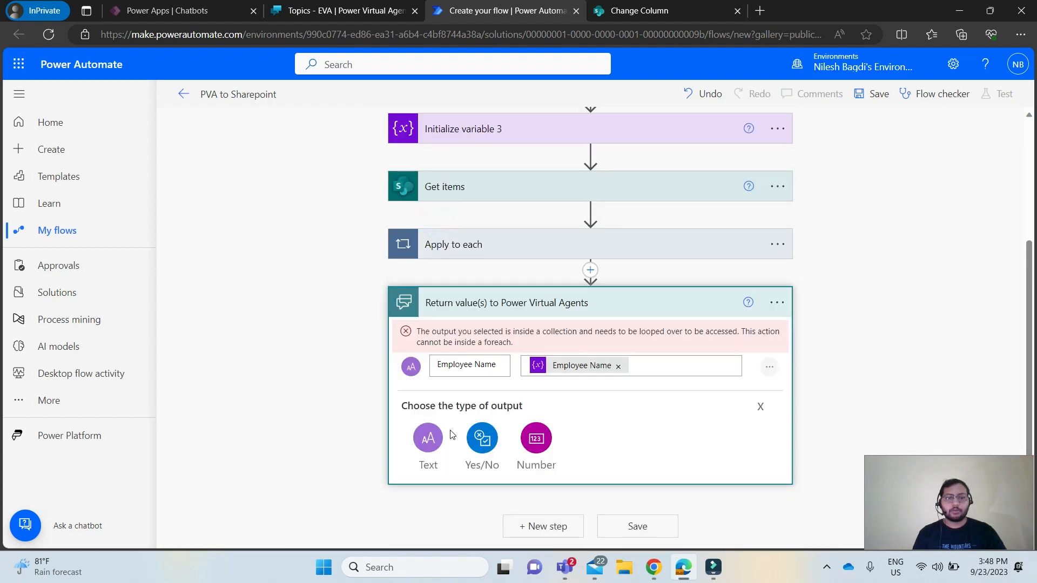
left_click(435, 437)
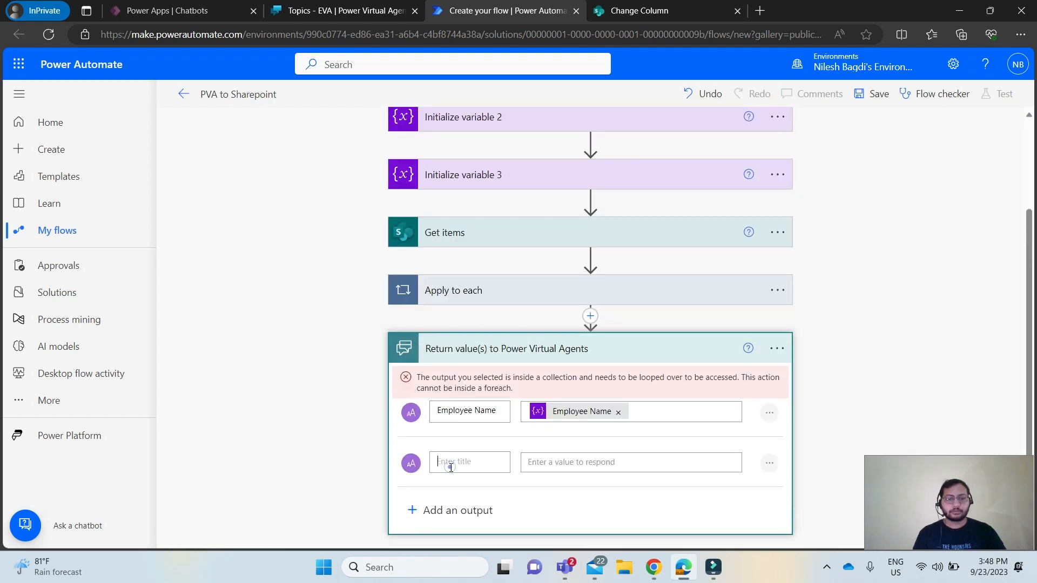
type("Employee Email")
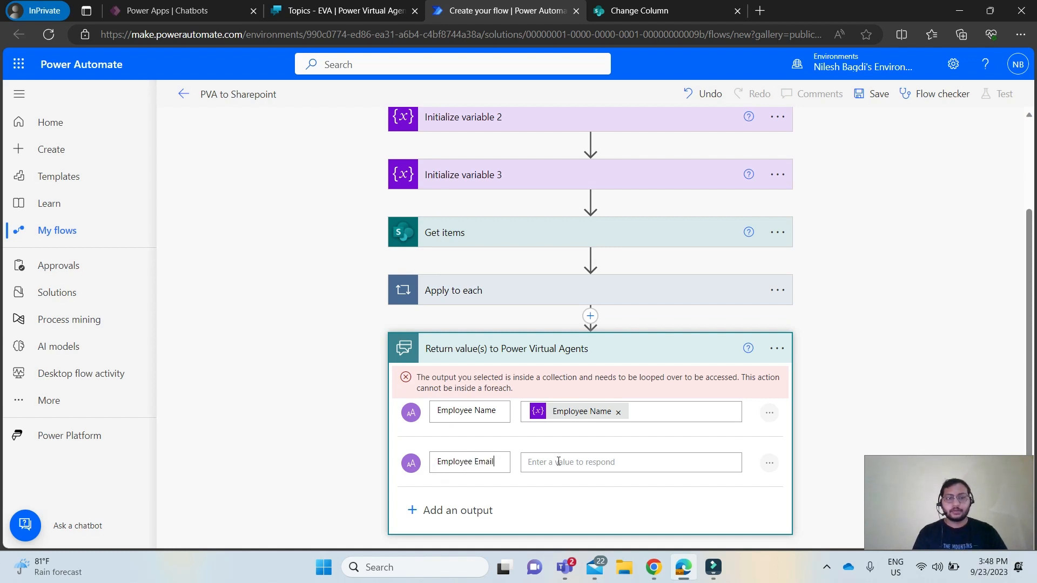
left_click(558, 462)
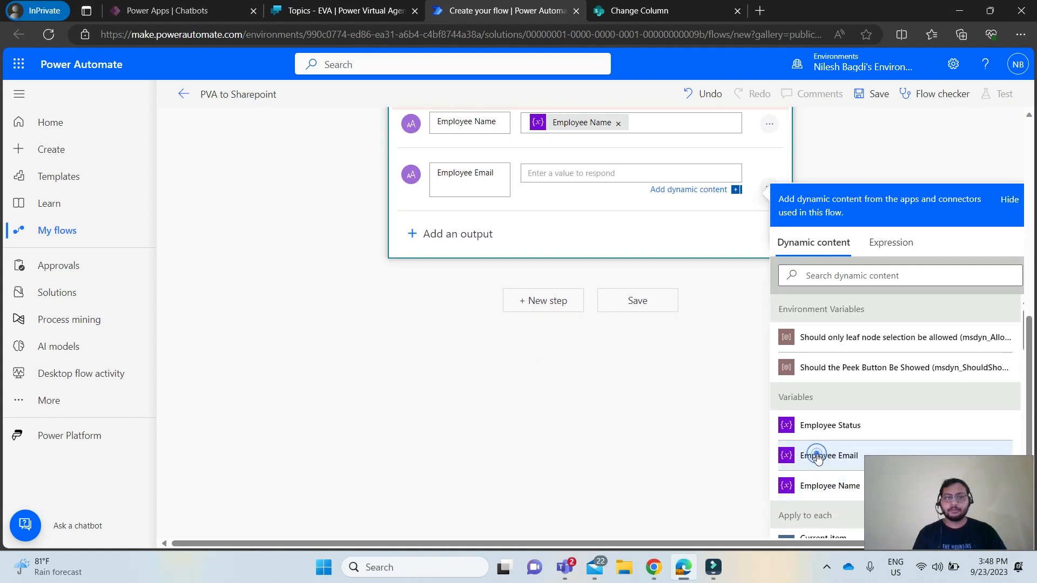
left_click(817, 456)
Step: Add a text output named Status set to the Employee Status variable, and collapse the return action
left_click(458, 235)
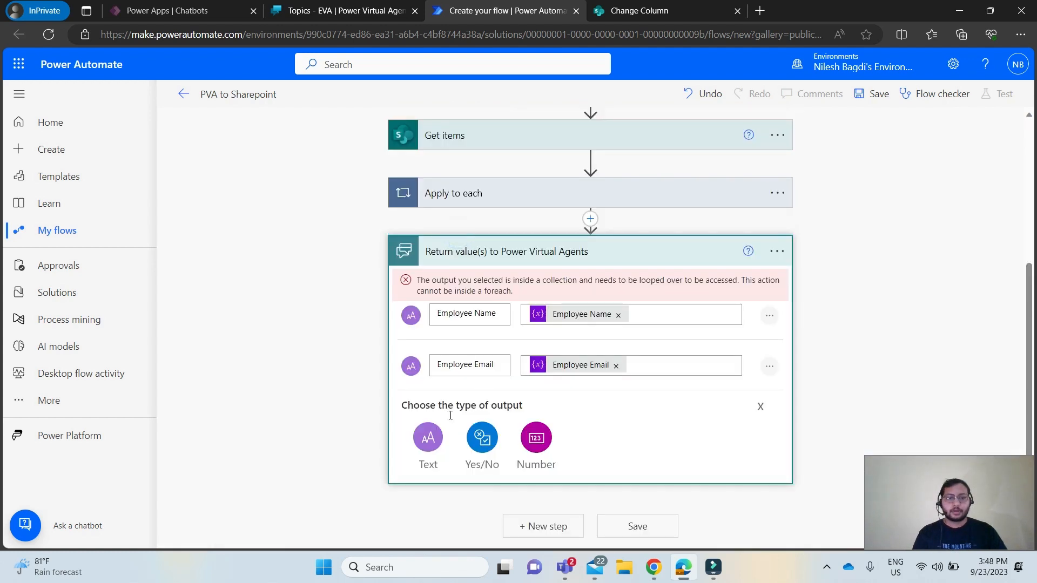
left_click(427, 437)
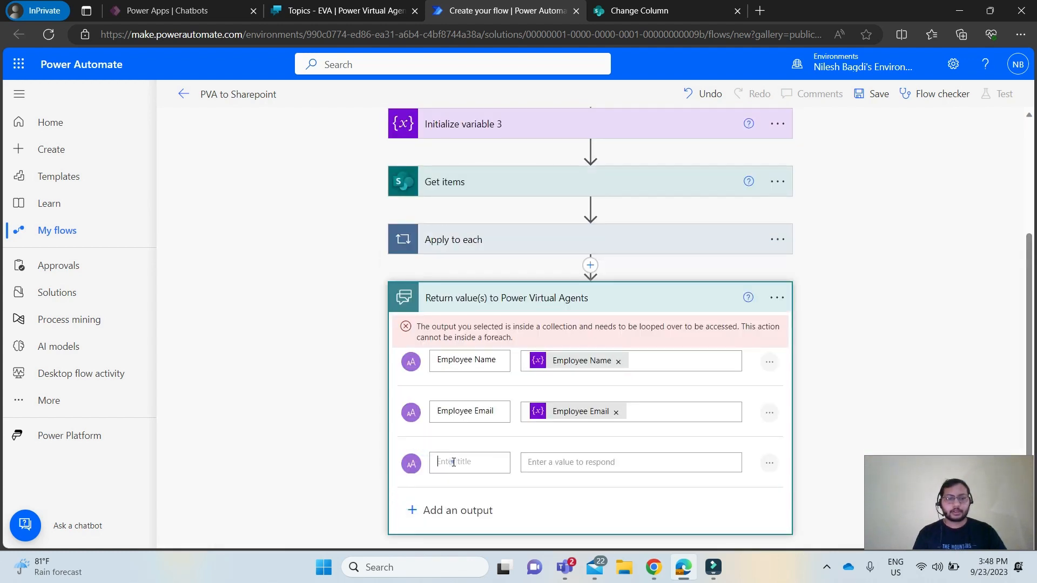
left_click(454, 462)
type("Status")
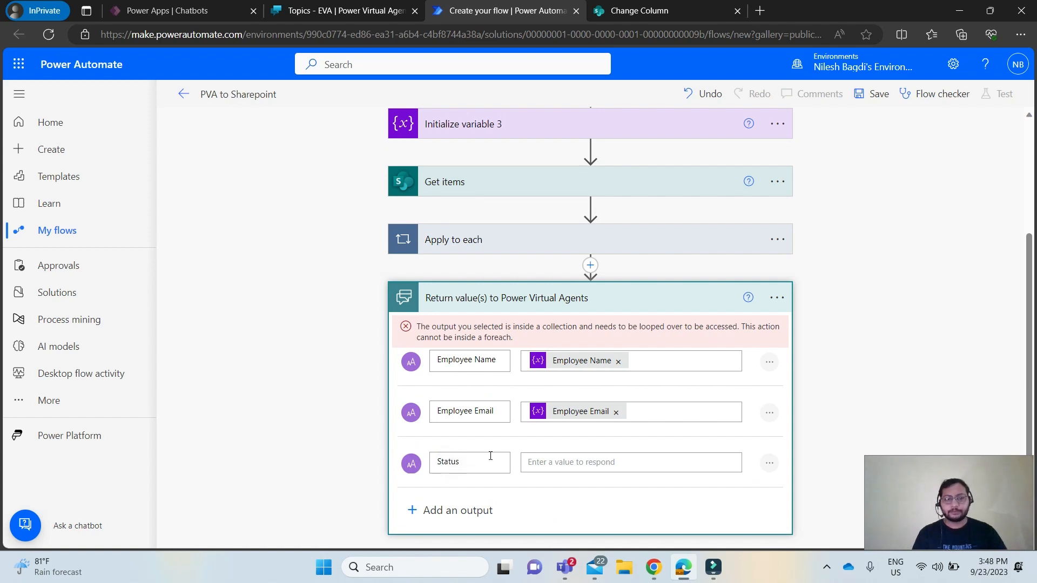
left_click(551, 462)
left_click(836, 409)
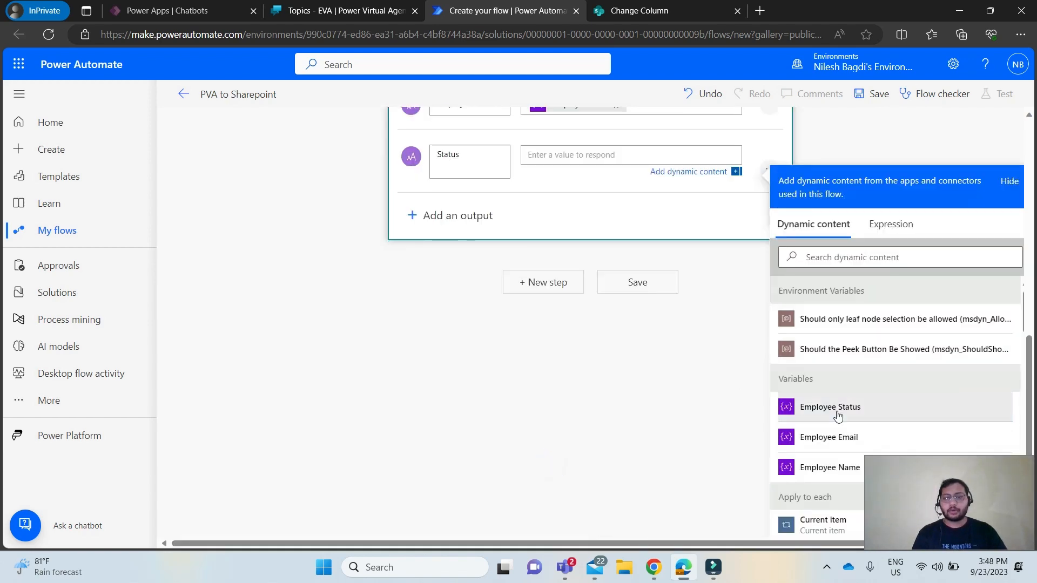
scroll(697, 288, "up", 4)
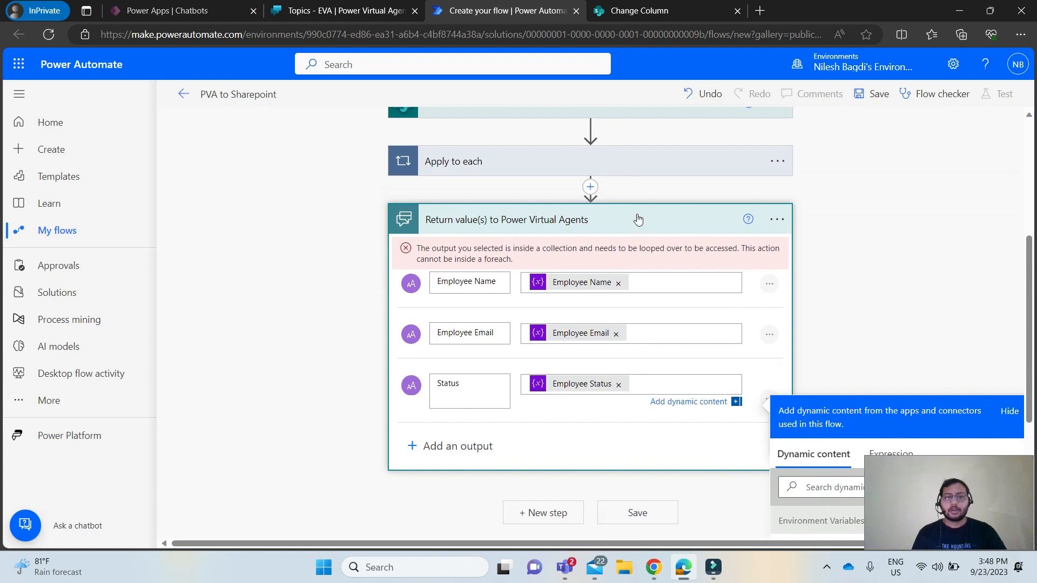
left_click(637, 216)
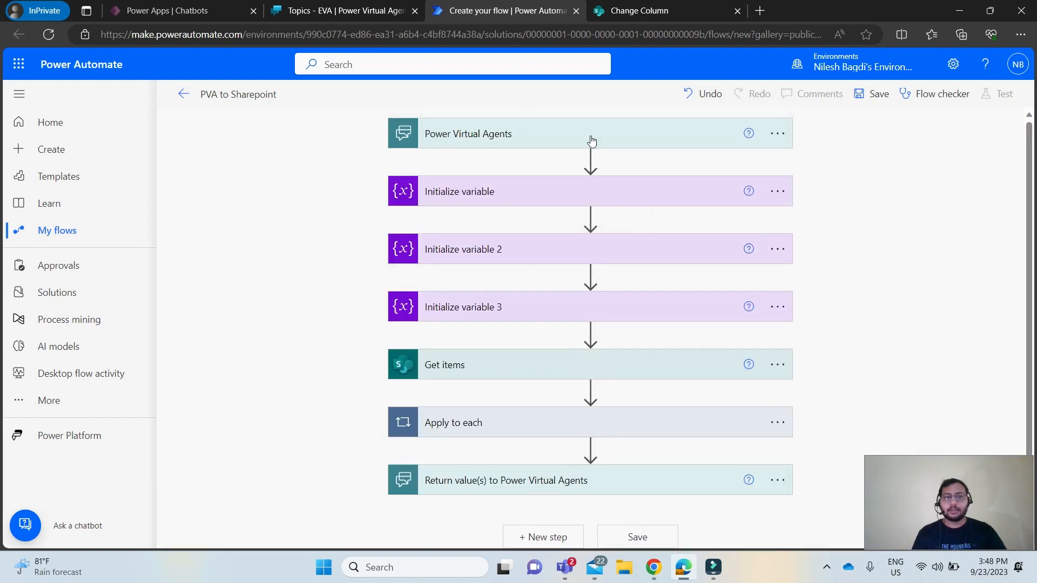
Step: Review the whole flow from the Emp ID trigger input through Get items and Apply to each to the returned outputs
left_click(592, 141)
scroll(539, 277, "down", 1)
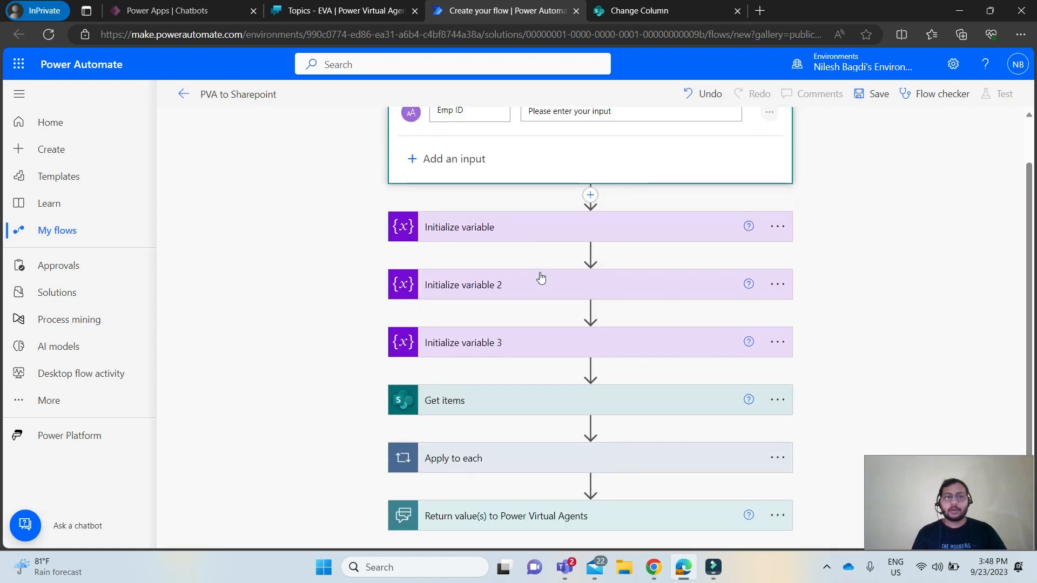
scroll(540, 278, "up", 1)
scroll(489, 254, "down", 1)
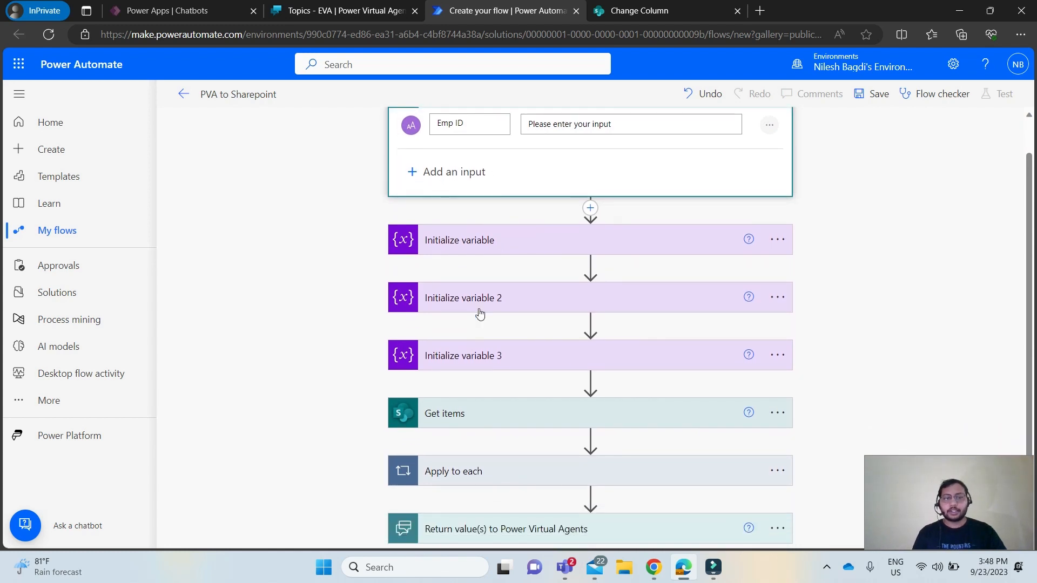
scroll(480, 314, "down", 1)
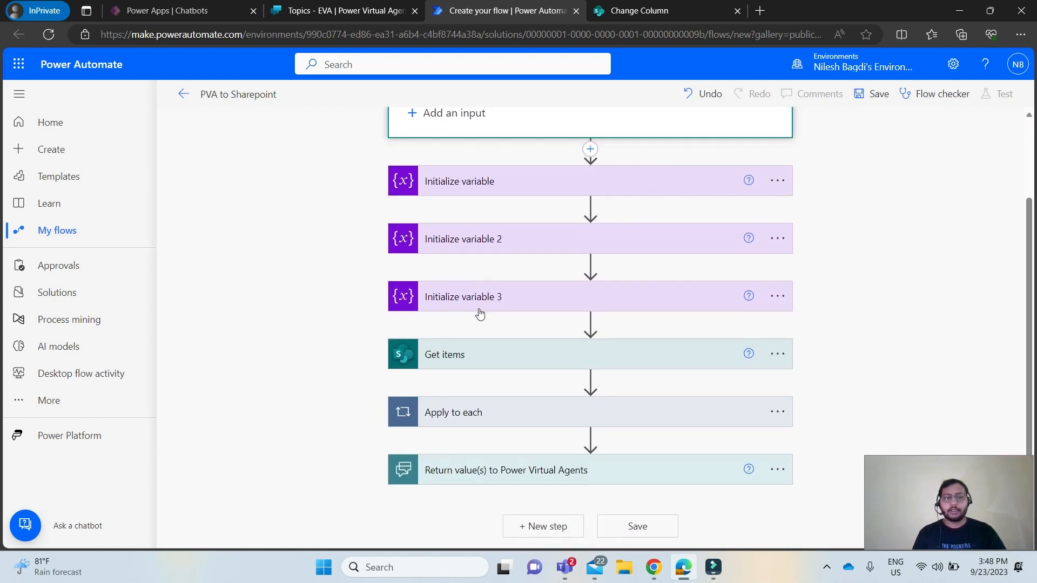
left_click(493, 363)
scroll(491, 356, "down", 2)
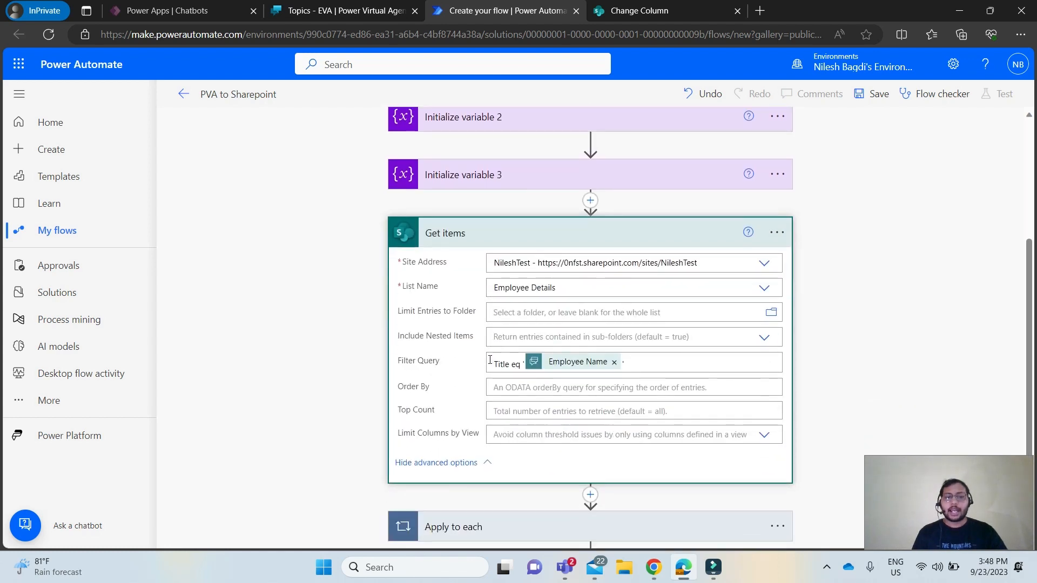
scroll(586, 362, "down", 2)
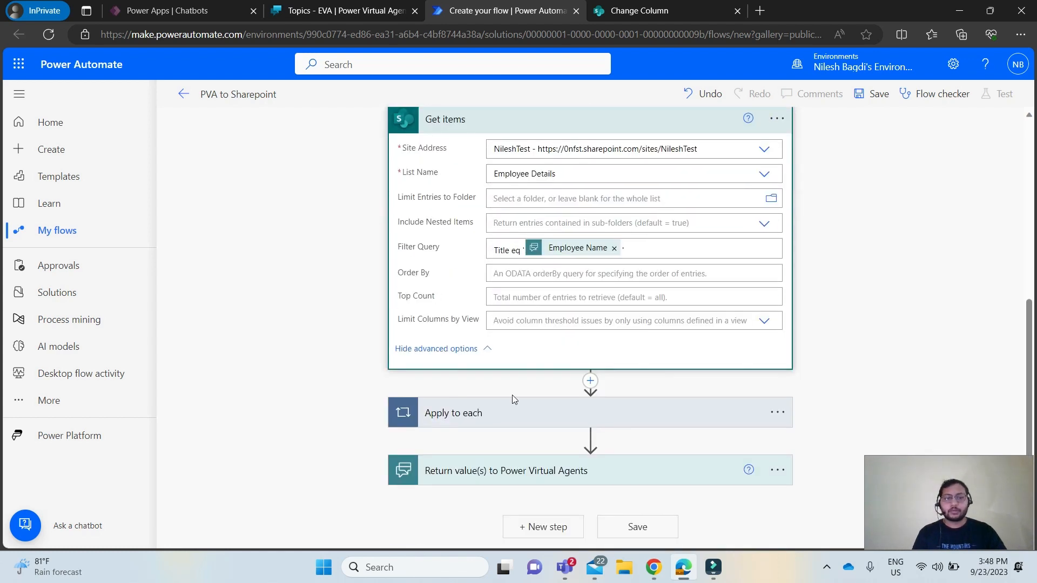
left_click(518, 413)
scroll(519, 413, "down", 3)
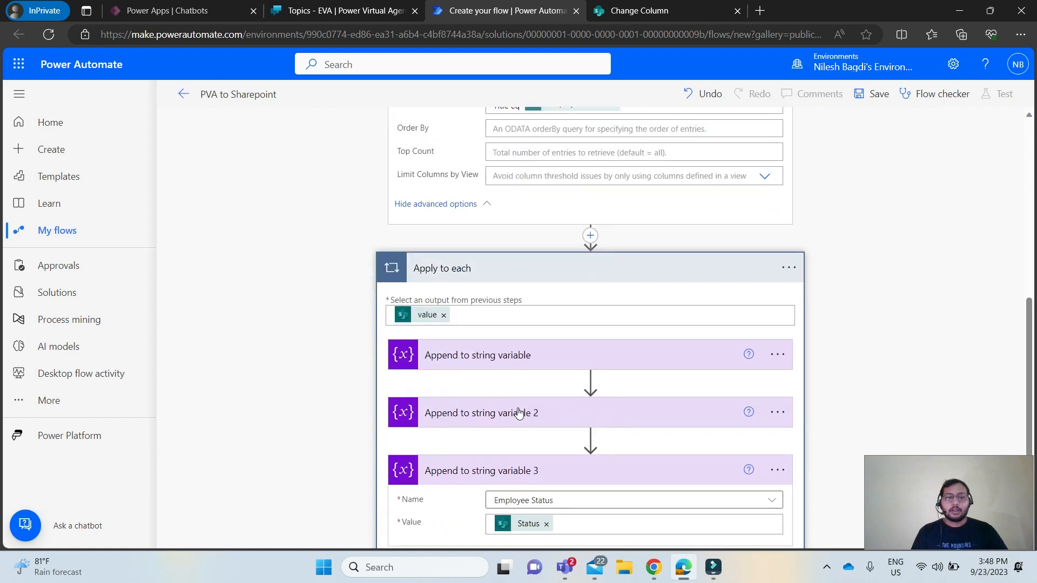
scroll(550, 355, "down", 2)
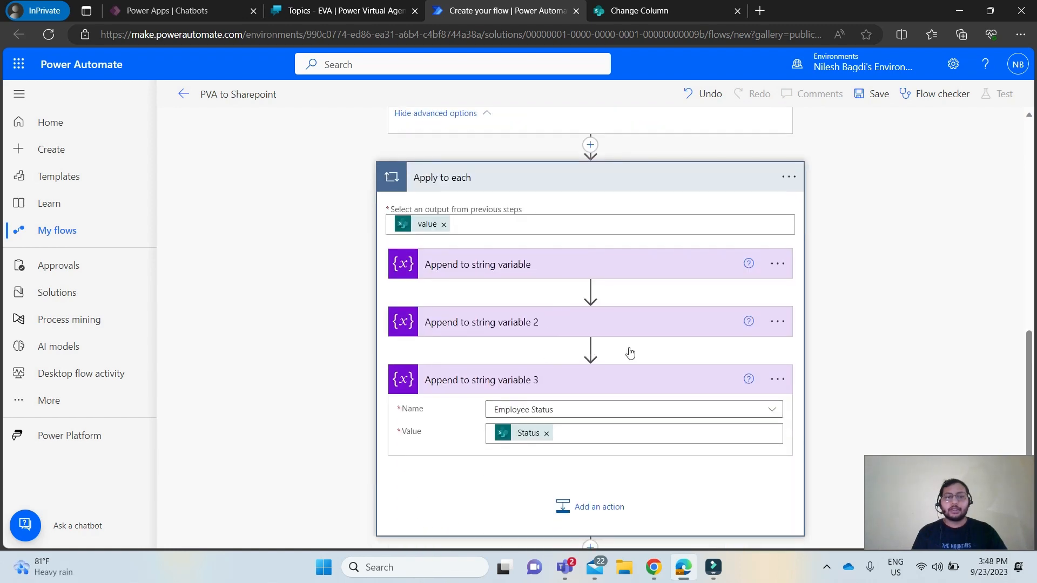
scroll(624, 312, "up", 5)
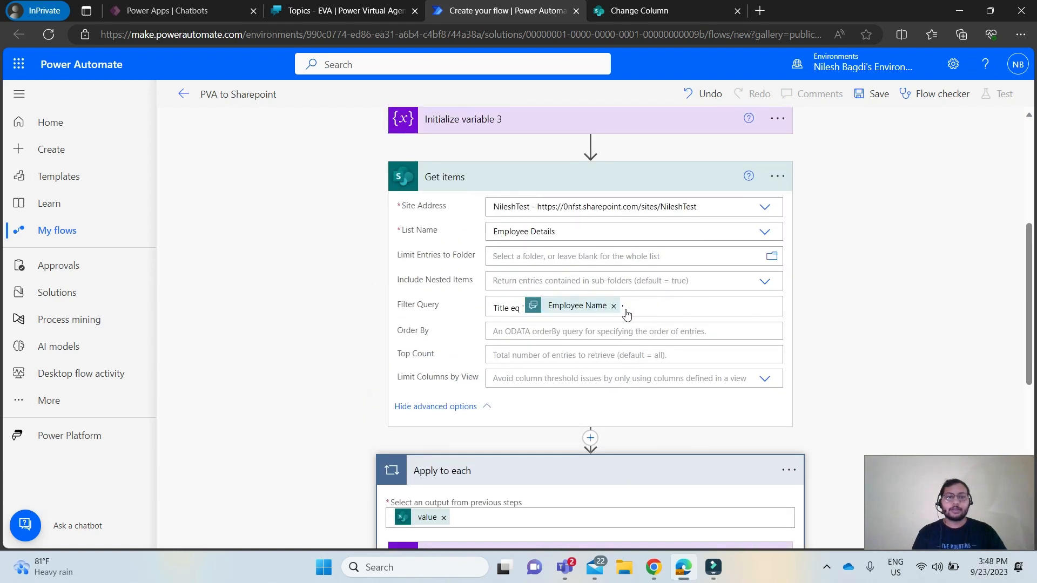
scroll(626, 309, "down", 4)
scroll(627, 309, "down", 4)
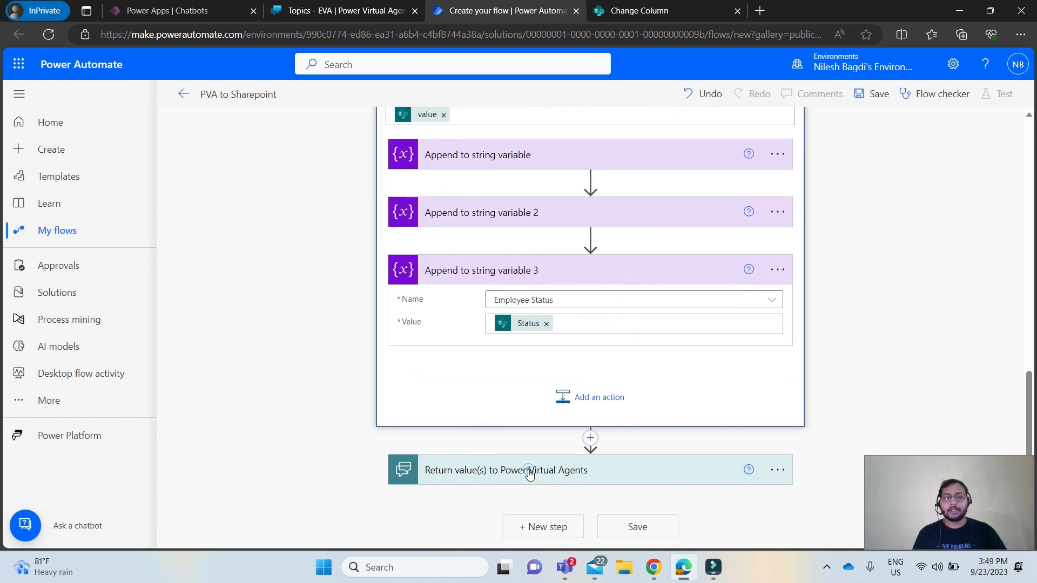
left_click(529, 474)
scroll(528, 470, "down", 4)
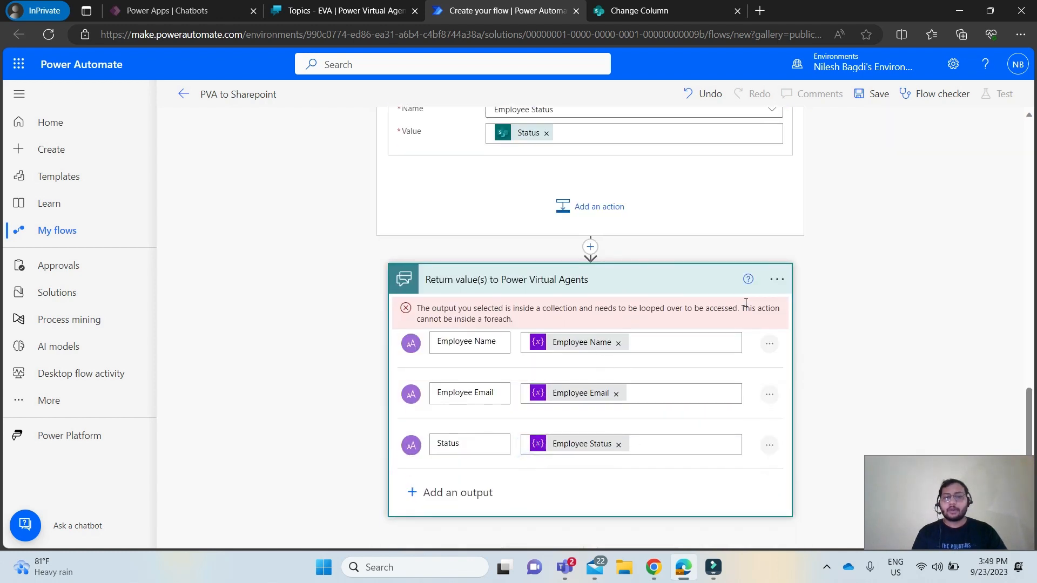
Step: Save the flow, and refresh the flow list in the Power Virtual Agents topic
left_click(879, 93)
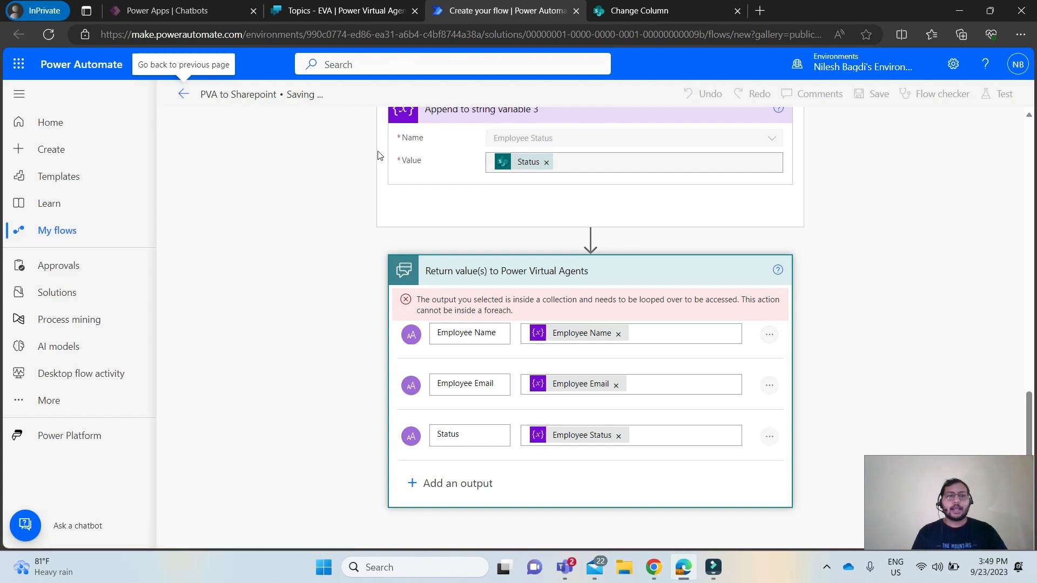
left_click(346, 10)
left_click(638, 324)
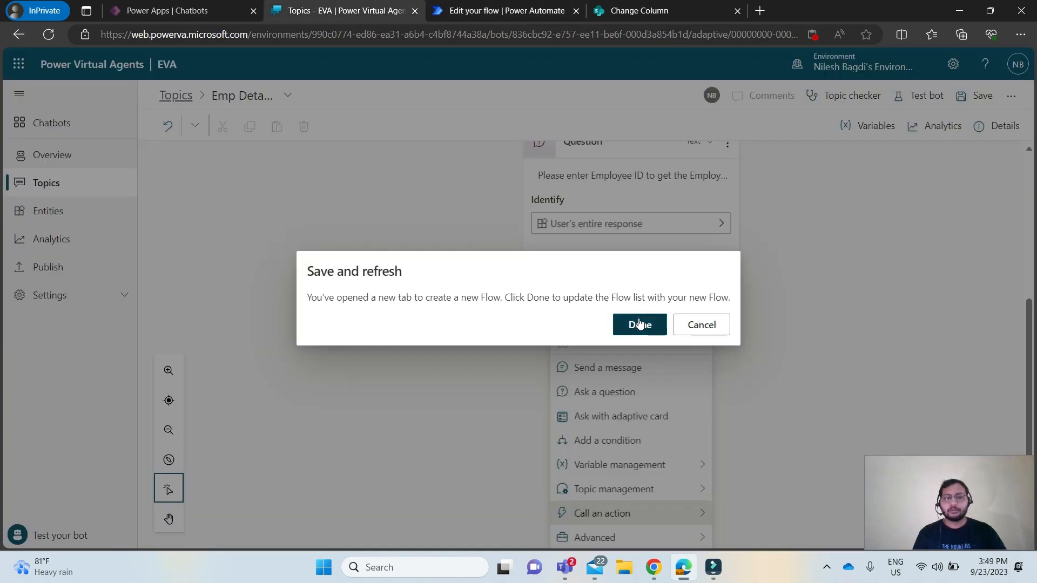
Step: Add an action after the employee ID question that calls the most recently updated PVA to Sharepoint flow
left_click(658, 520)
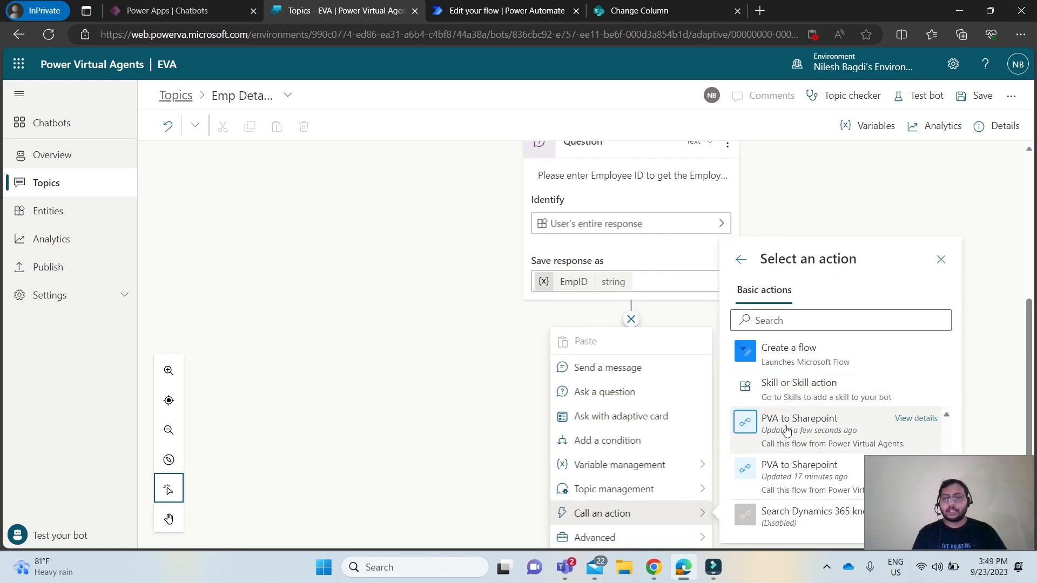
left_click(813, 422)
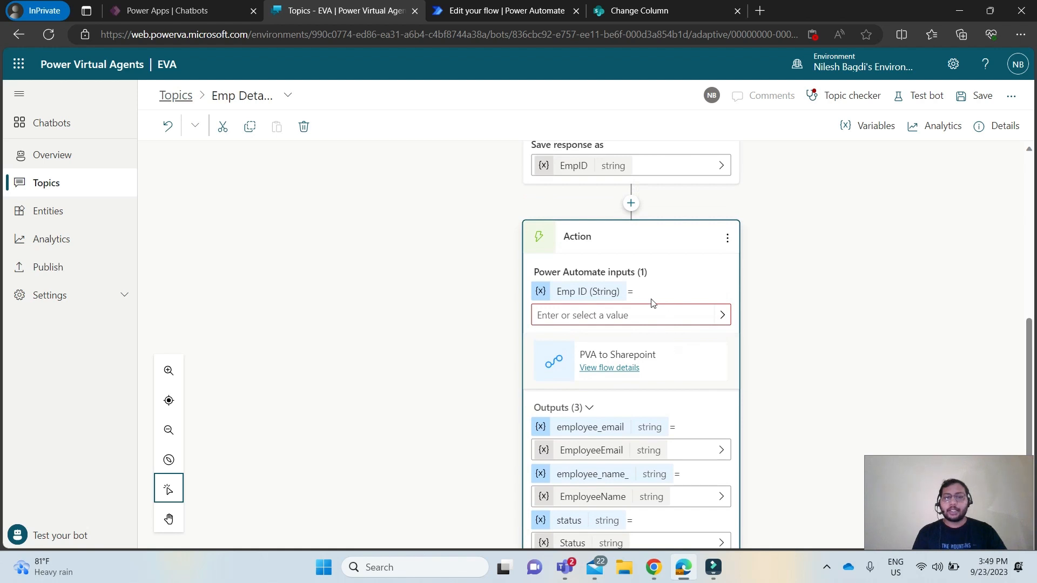
scroll(608, 308, "down", 1)
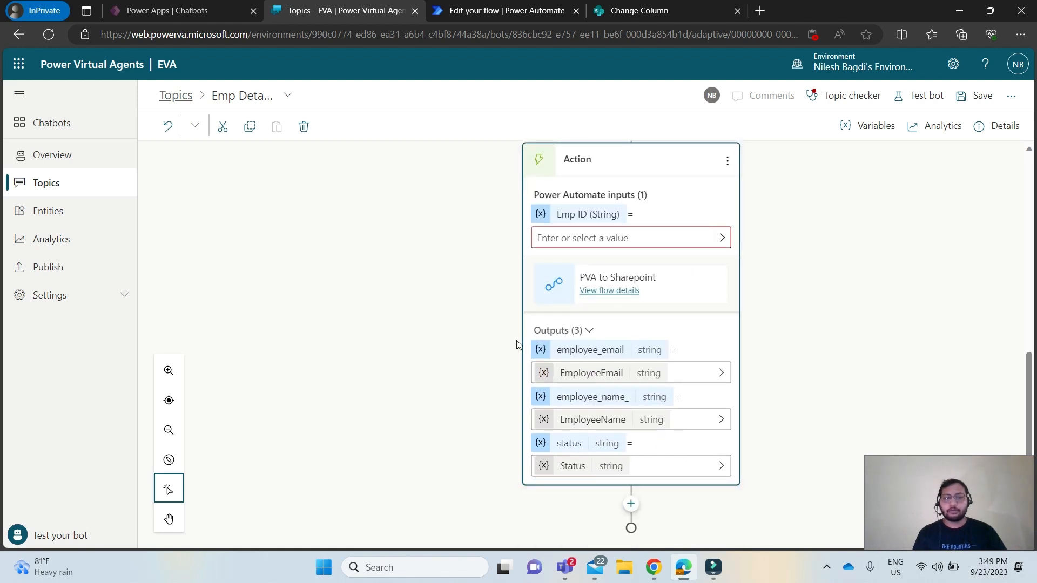
scroll(668, 290, "up", 1)
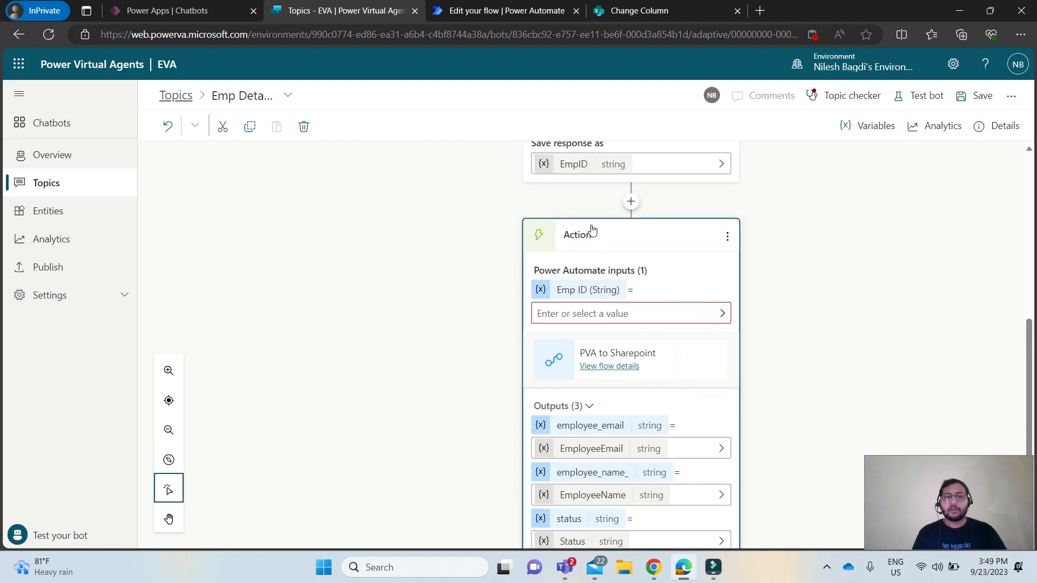
Step: Set the action's Emp ID input to the custom EmpID variable saved from the question
scroll(593, 229, "up", 2)
scroll(639, 314, "up", 1)
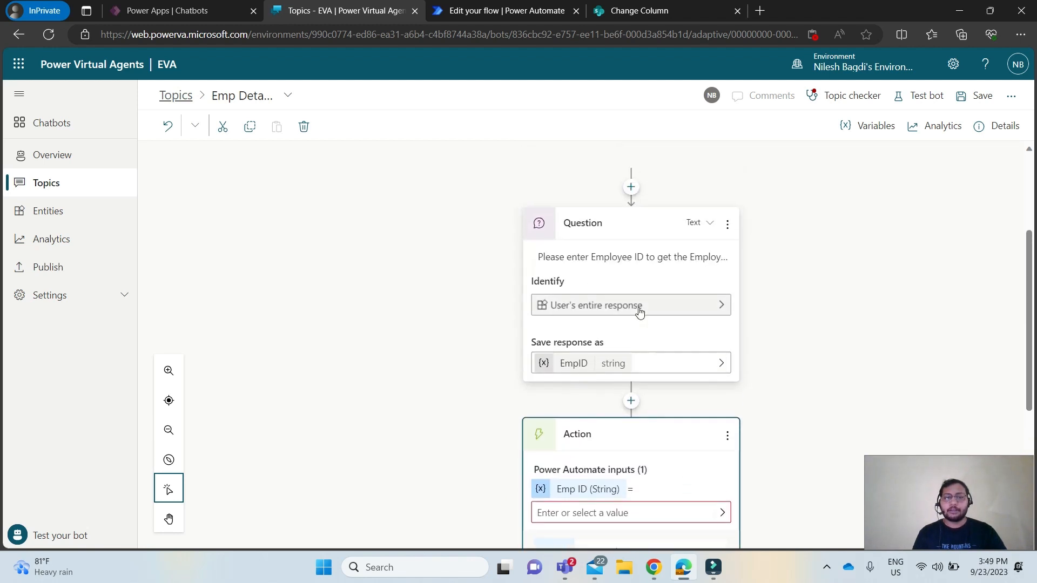
scroll(621, 274, "down", 1)
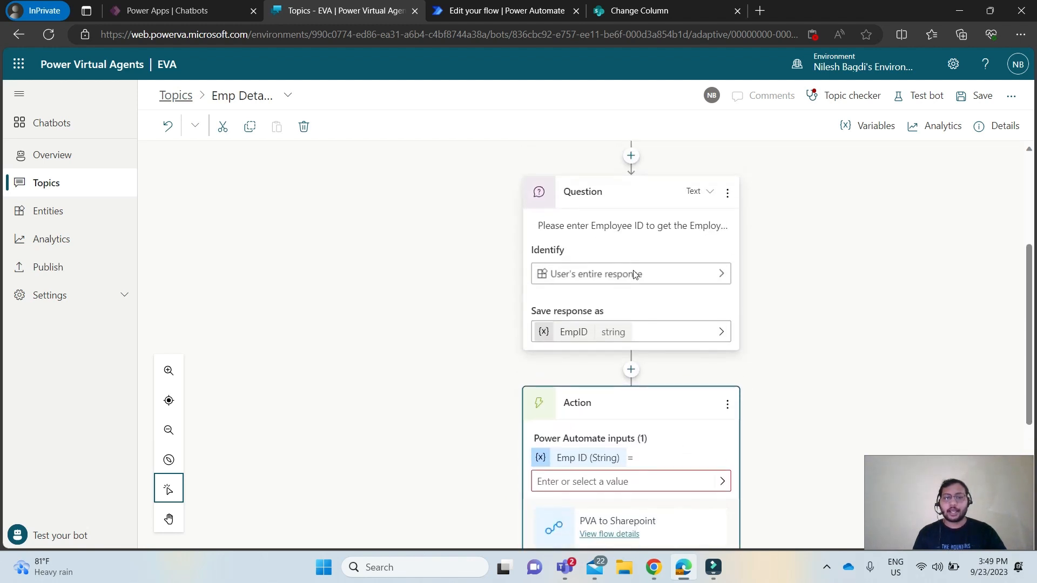
scroll(572, 313, "down", 1)
scroll(583, 318, "down", 1)
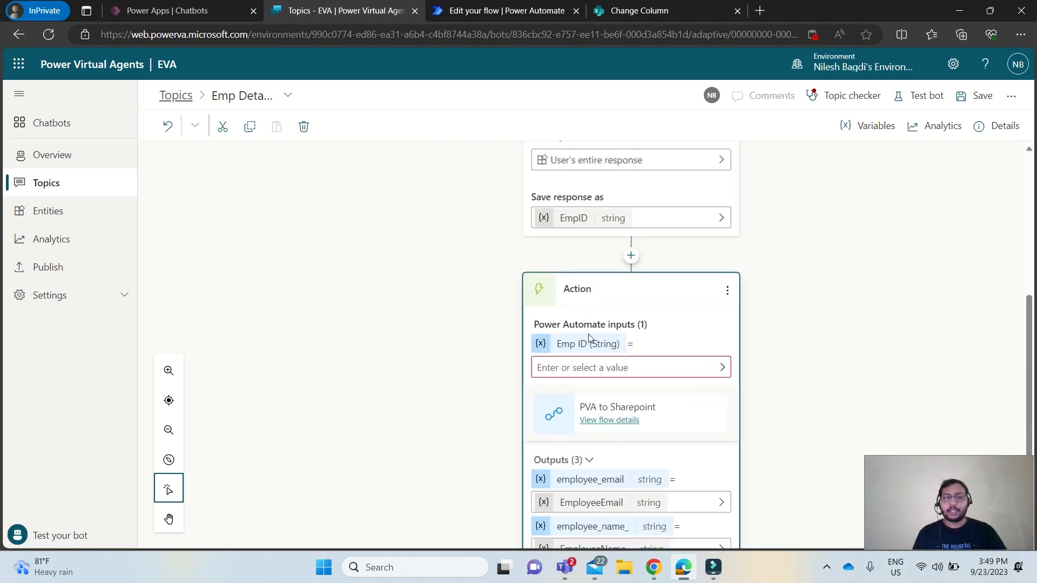
left_click(598, 368)
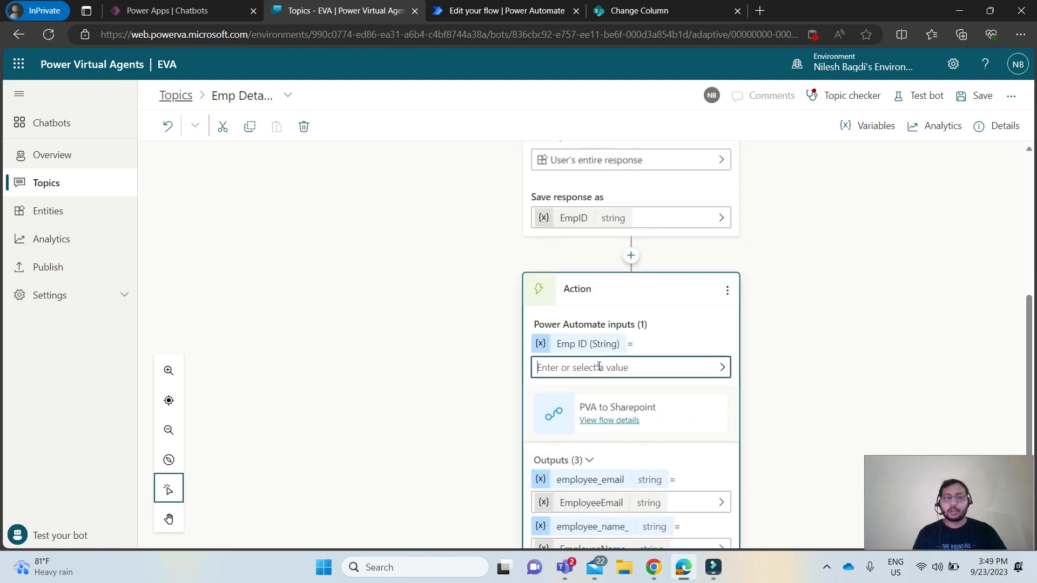
left_click(720, 369)
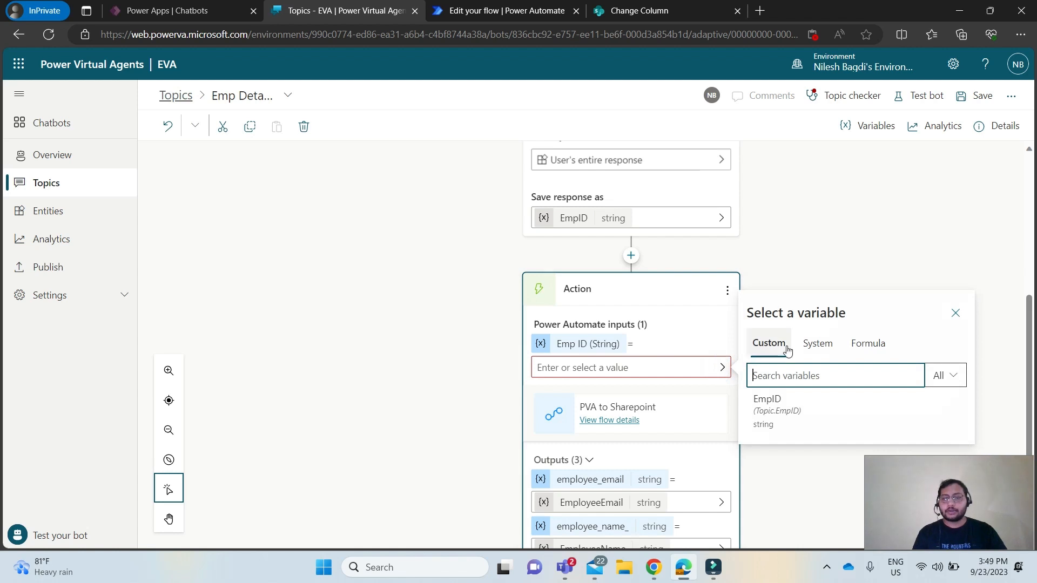
left_click(801, 413)
Step: Add a message after the action reading "Hi here are the details for Emp ID :" followed by the custom EmpID variable
scroll(802, 411, "down", 2)
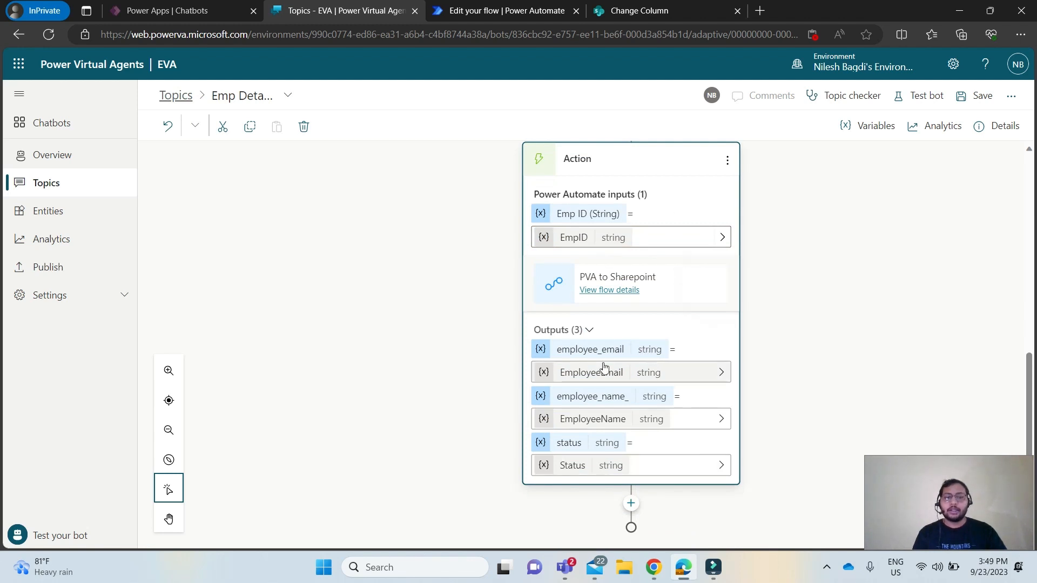
left_click(630, 502)
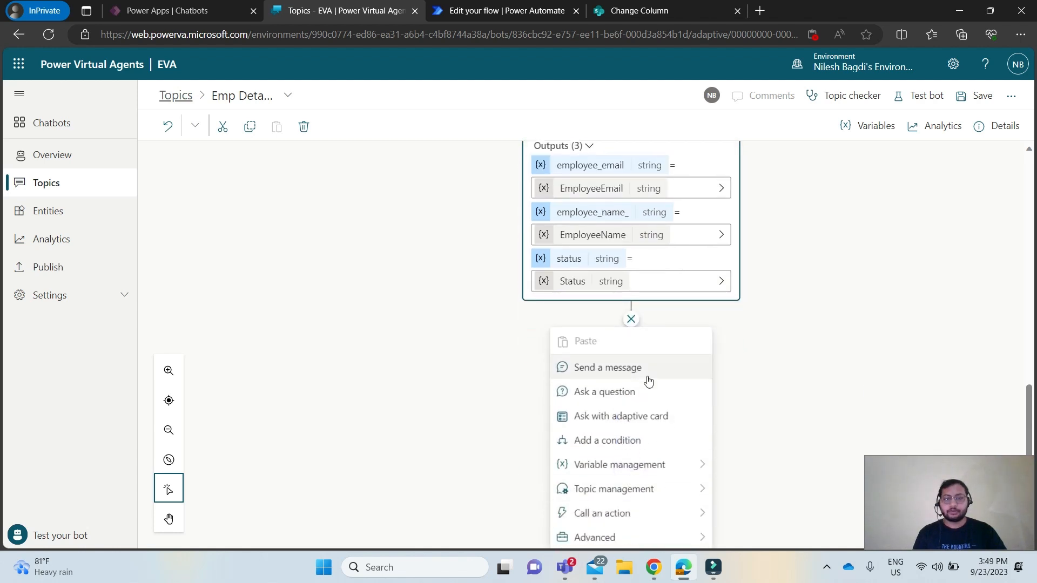
left_click(625, 368)
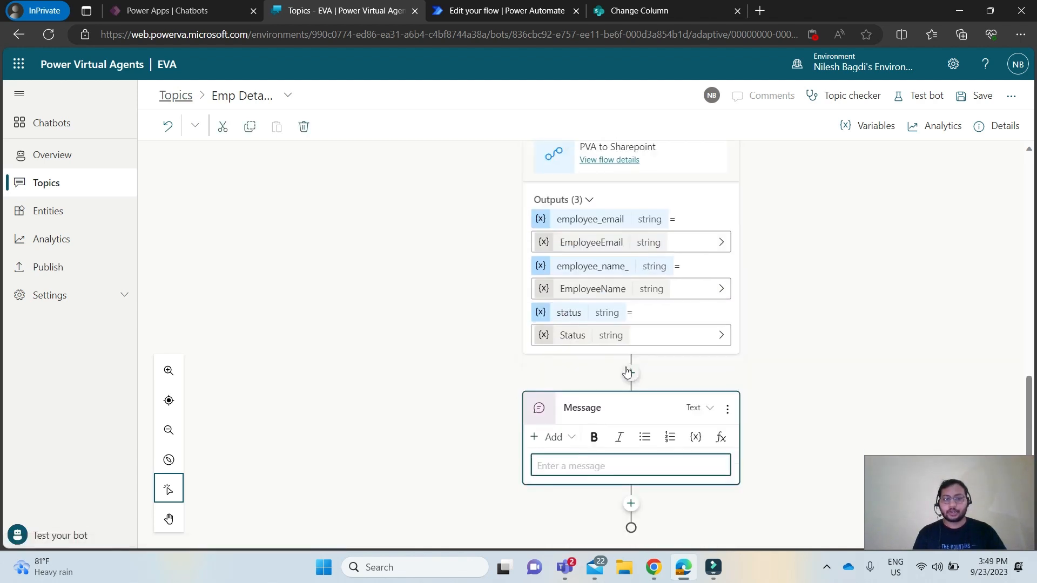
type("Hi here a")
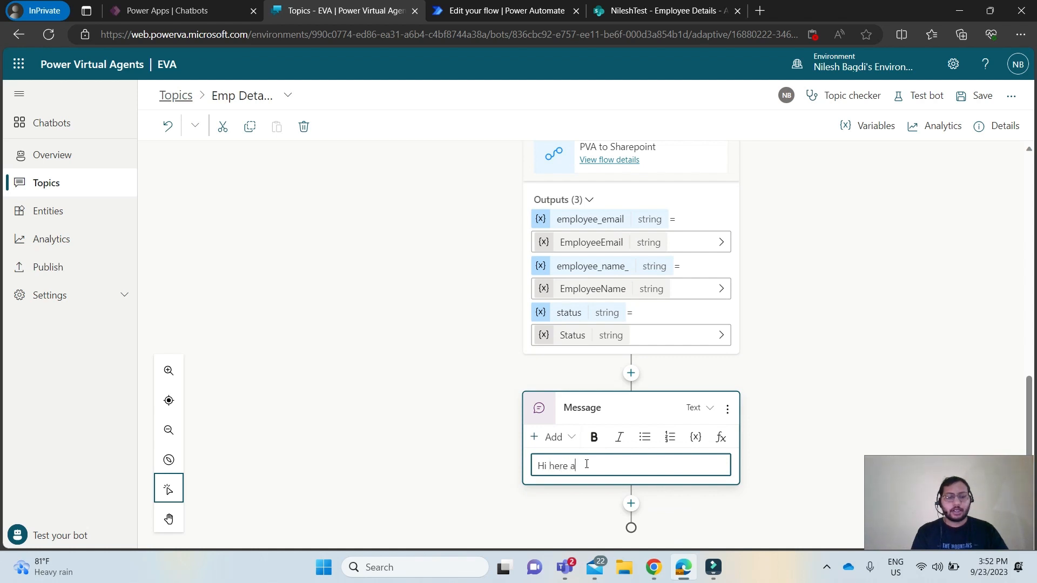
type("re the det")
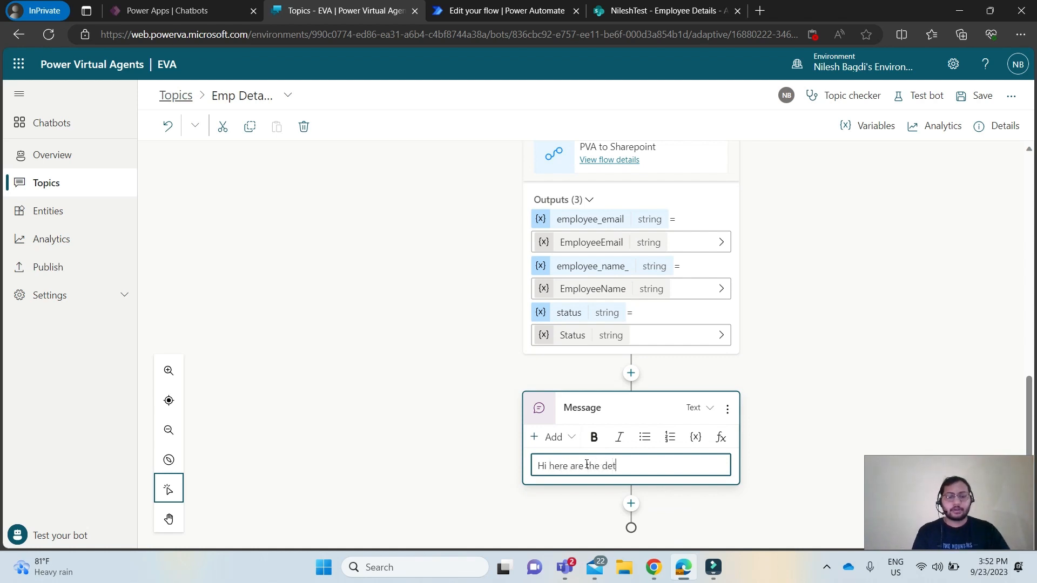
type("ails for")
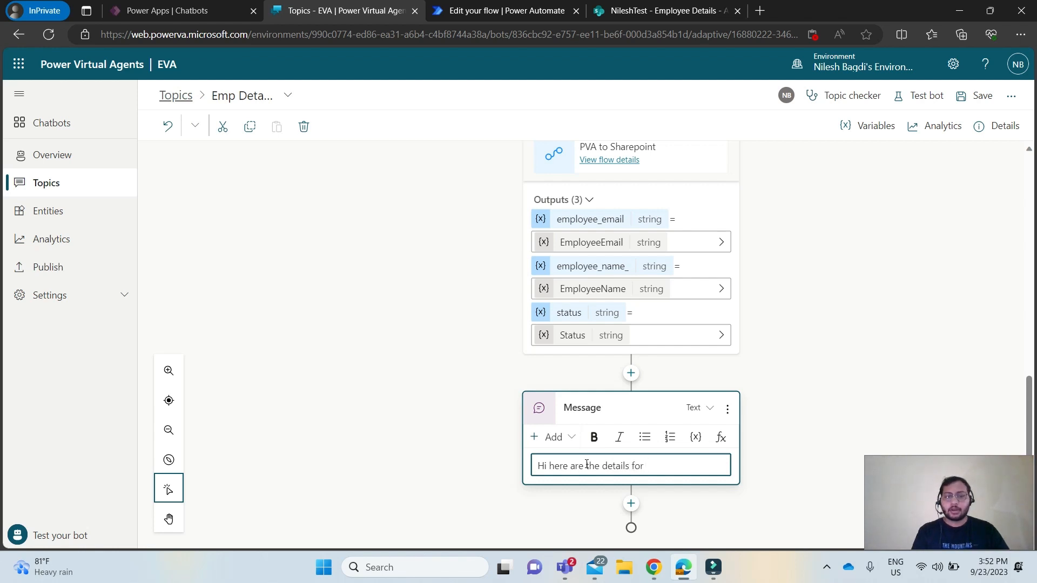
type(" Emp ID :")
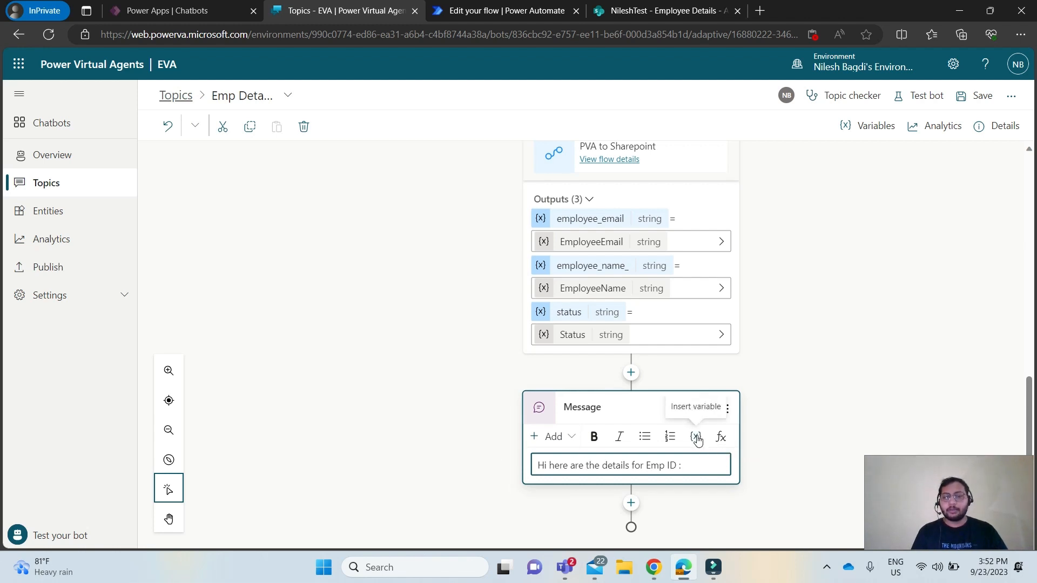
left_click(697, 438)
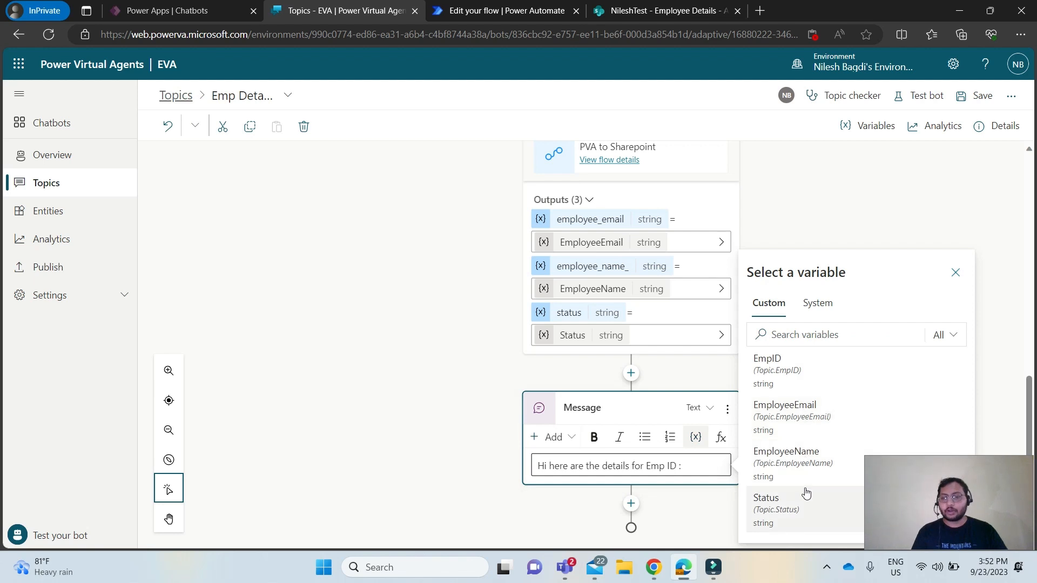
left_click(796, 371)
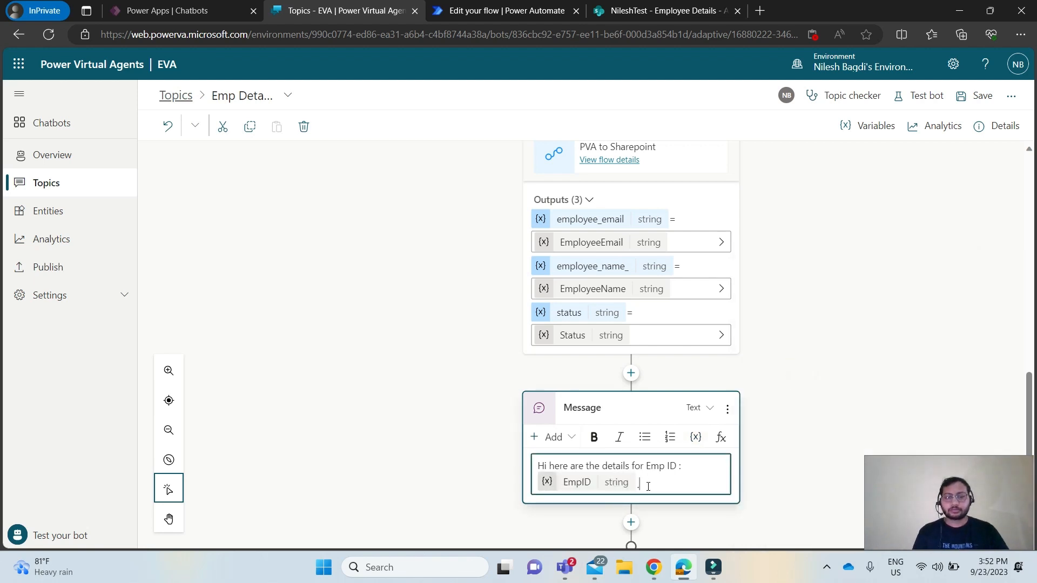
Step: Add a new line to the message reading "Name :" followed by the EmployeeName variable
key("Return")
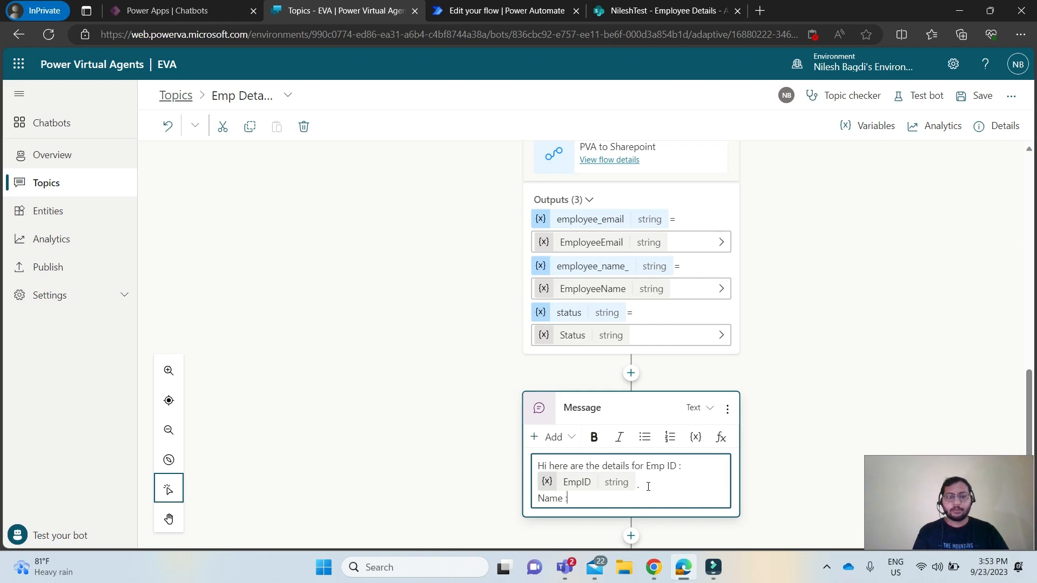
scroll(647, 487, "down", 1)
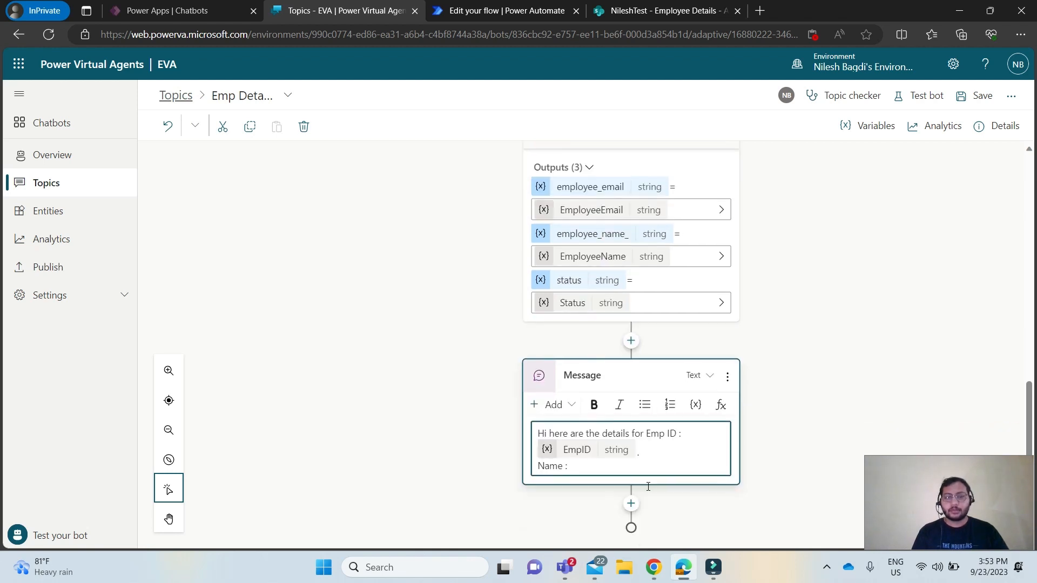
left_click(696, 404)
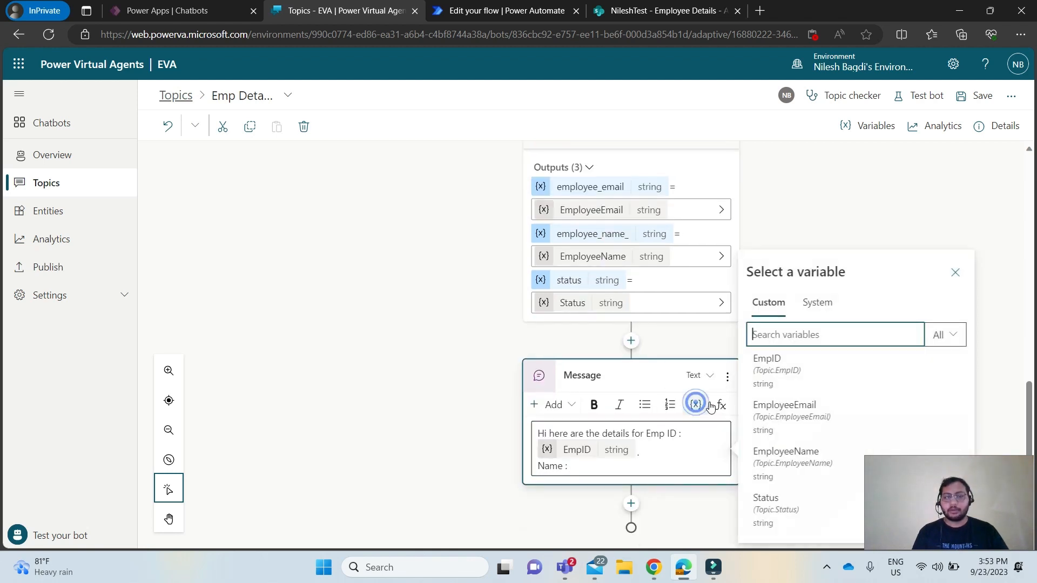
left_click(792, 446)
Step: Add another message line reading "Email :" followed by the EmployeeEmail variable
key("Return")
type("Email")
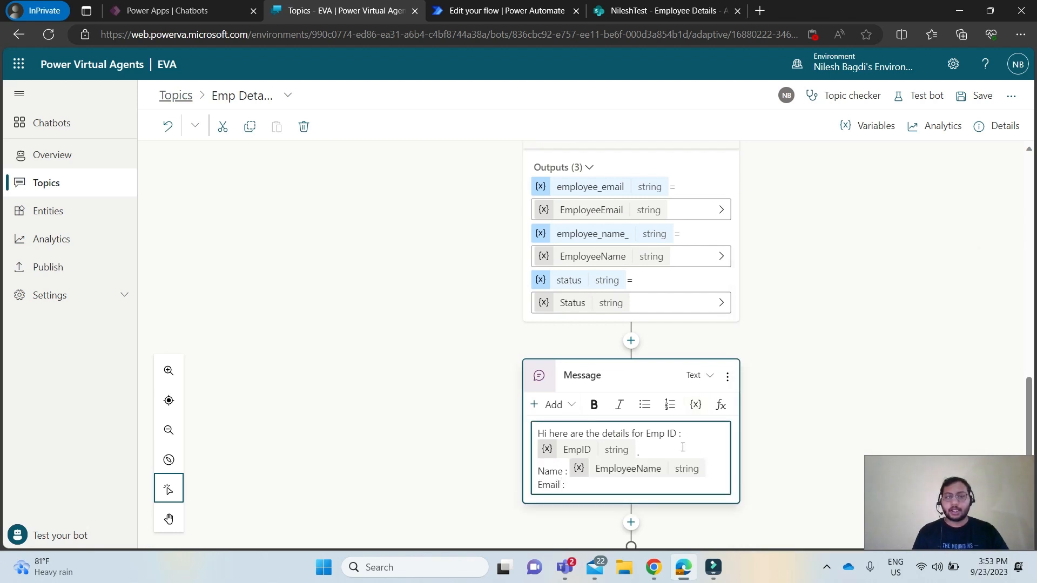
type(" :")
left_click(696, 404)
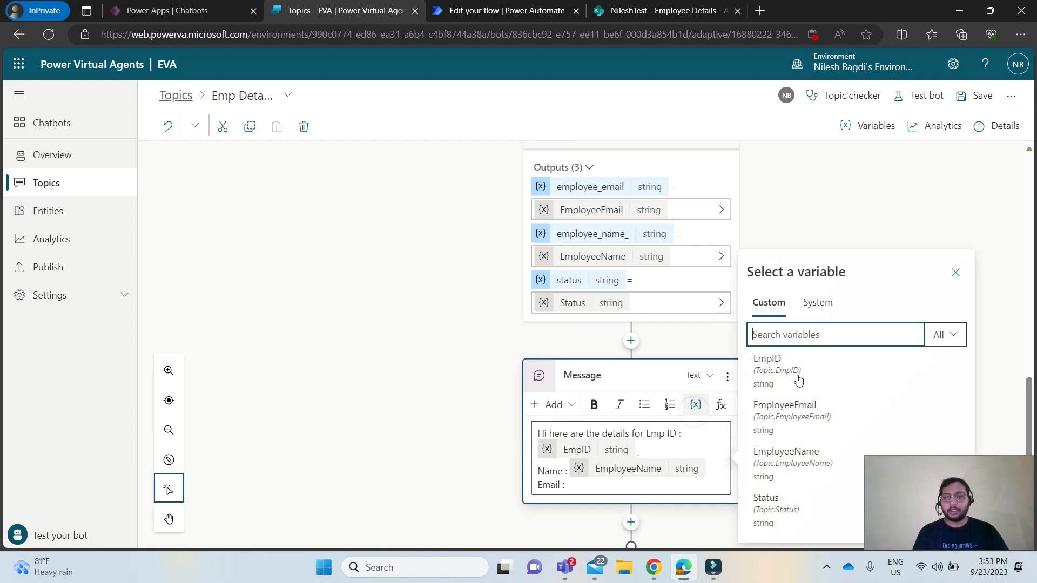
left_click(803, 418)
Step: Add a final message line reading "Status:" followed by the Status variable, and save the topic
key("Return")
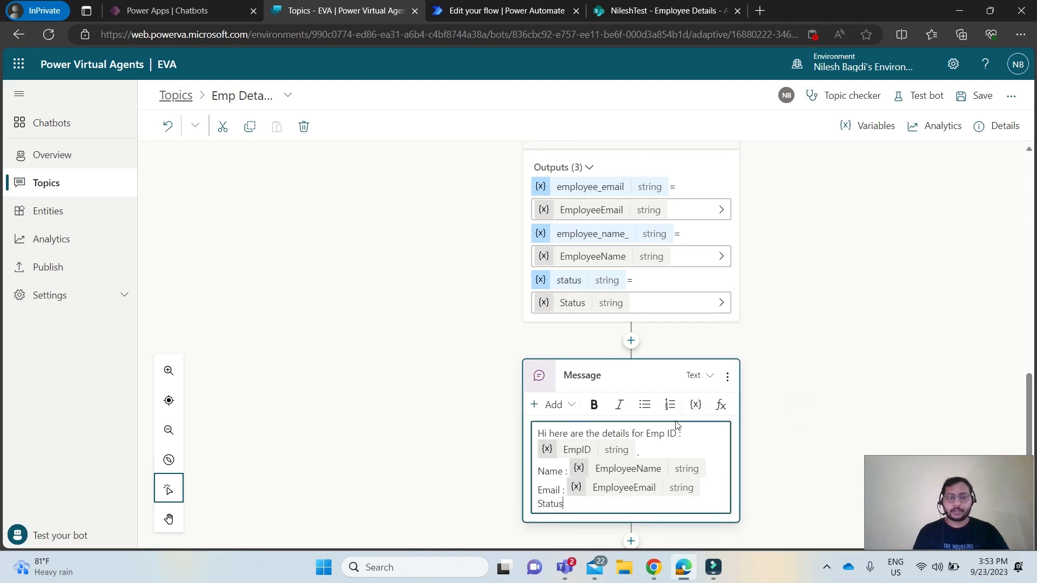
type("Status:")
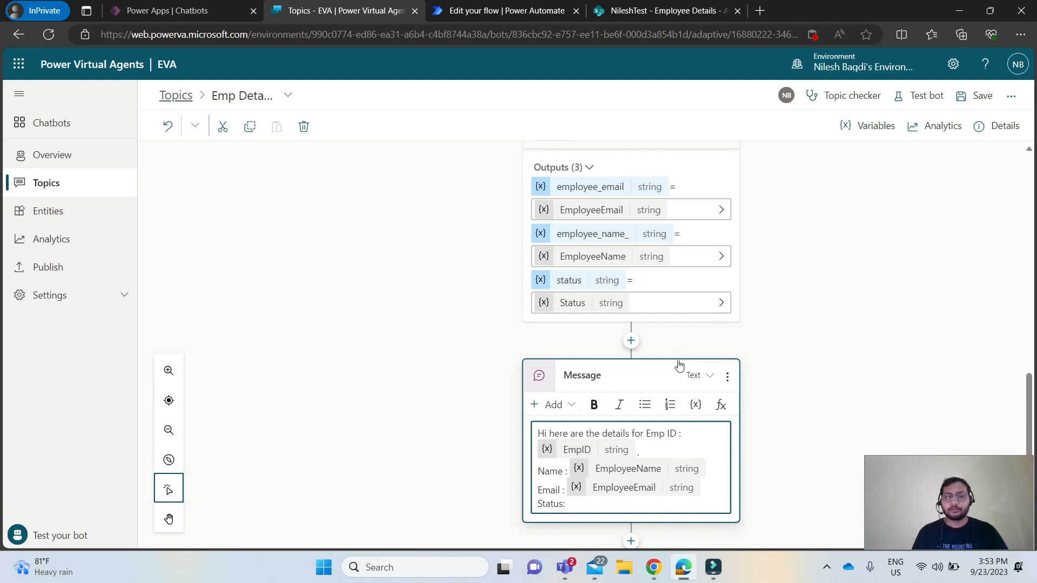
left_click(698, 400)
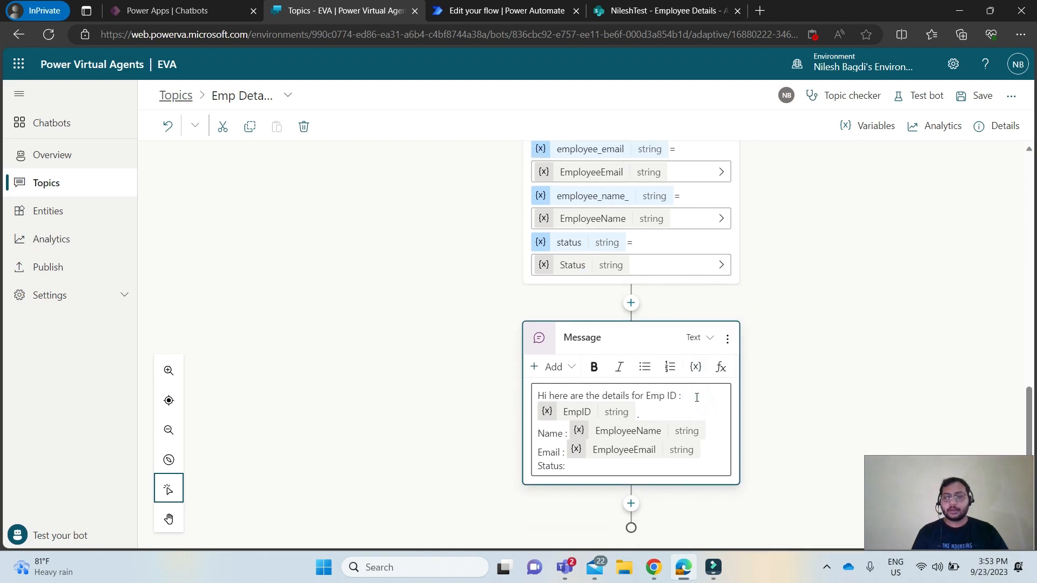
left_click(695, 375)
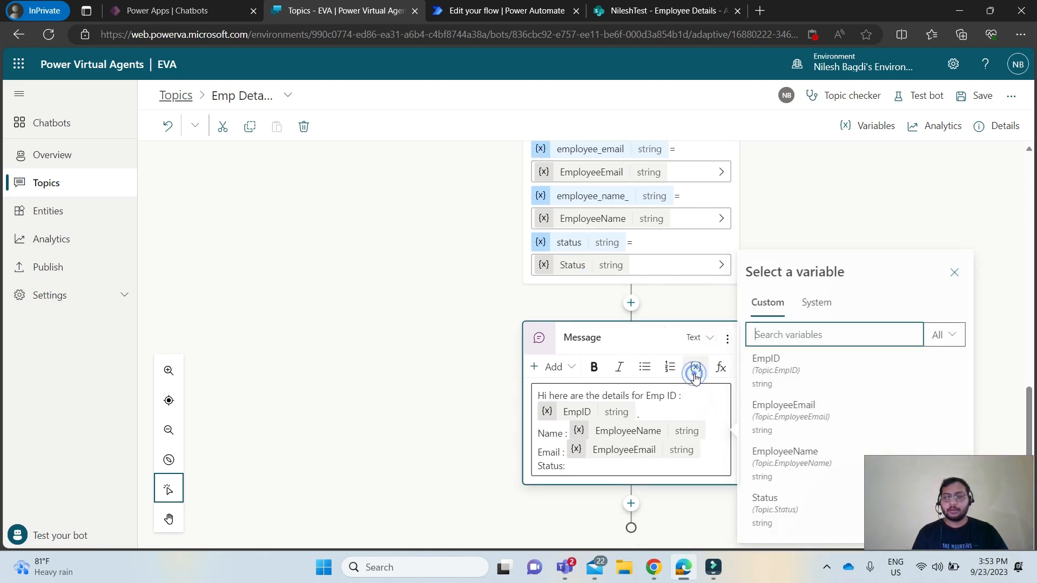
left_click(767, 513)
left_click(967, 99)
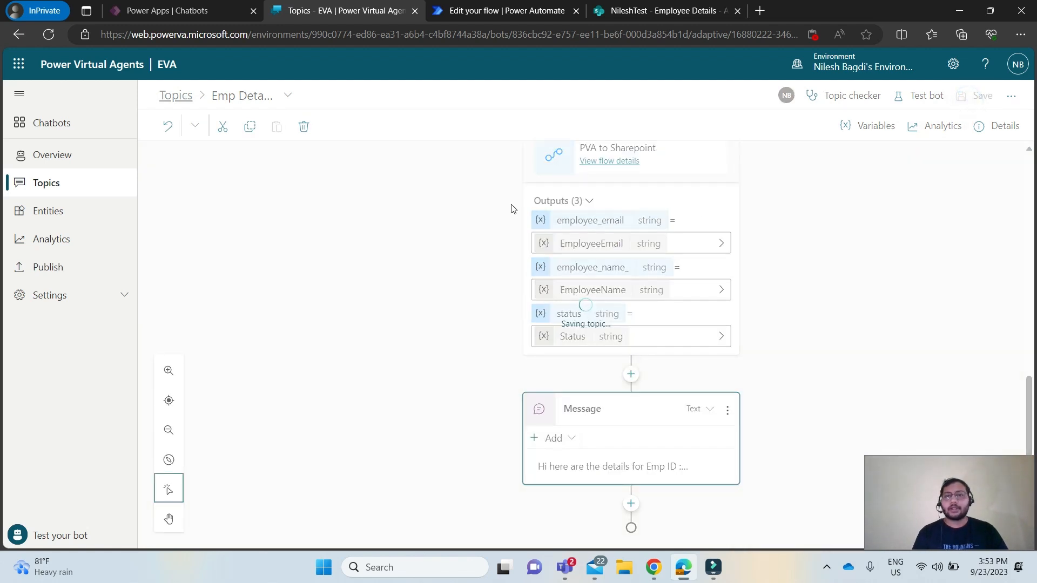
Step: Open the test chat for the bot, start a fresh conversation, and send the trigger phrase "emp info"
left_click(51, 535)
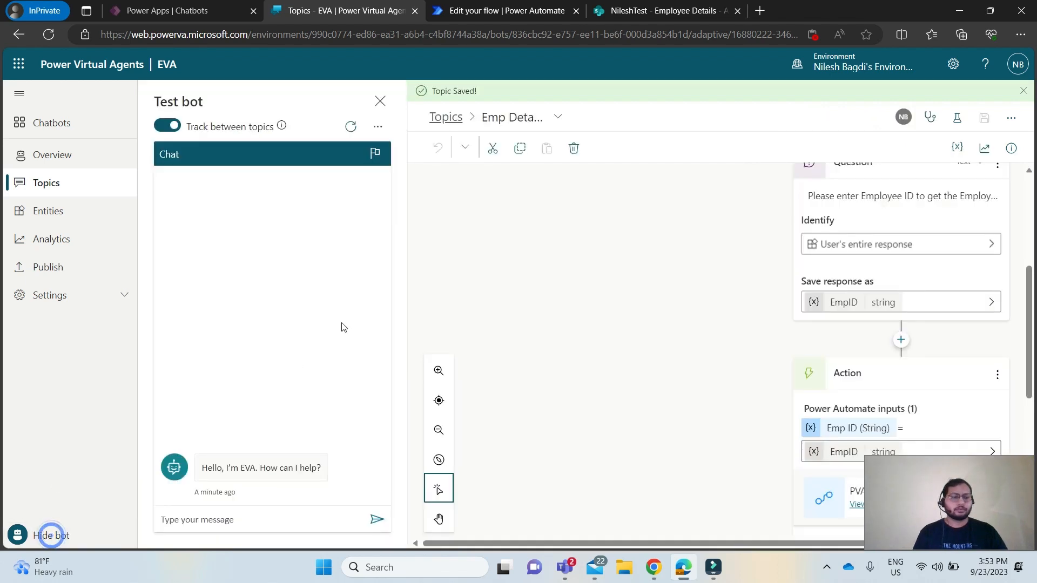
left_click(350, 127)
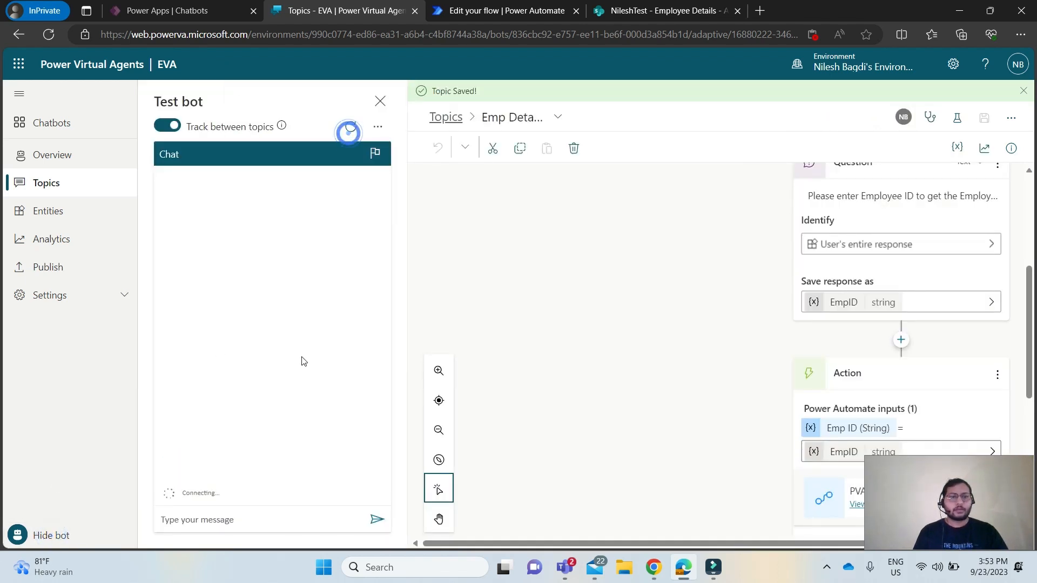
left_click(213, 521)
type("emp info")
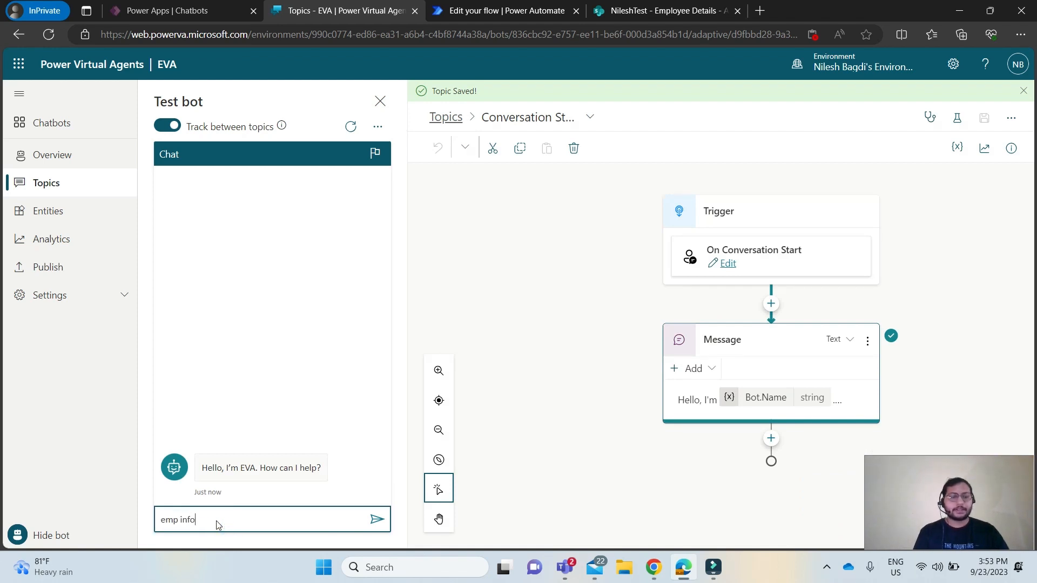
key("Return")
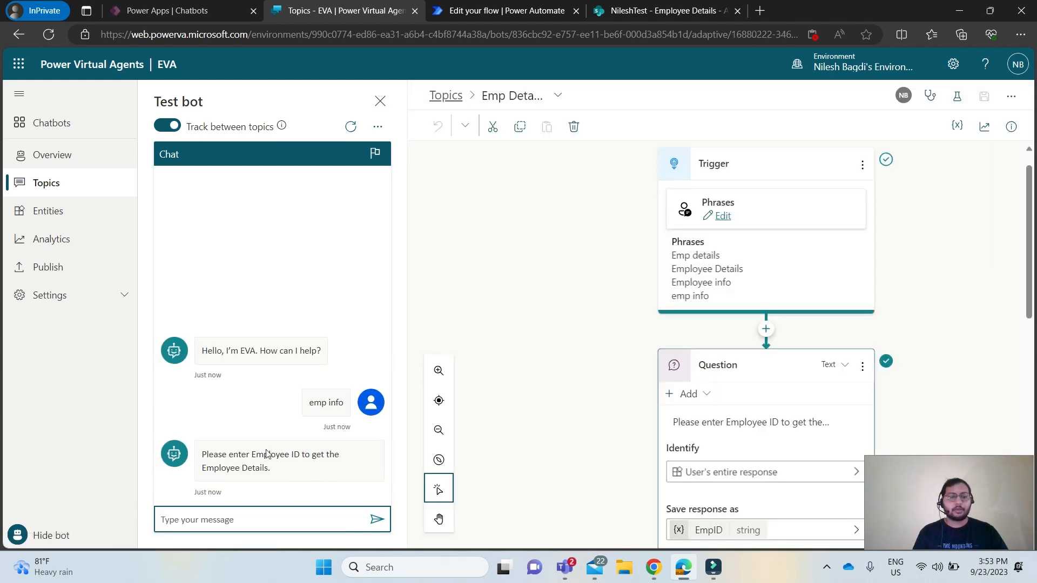
Step: Look up the third employee's ID in the SharePoint Employee Details list and send it as the answer in the test chat
left_click(649, 11)
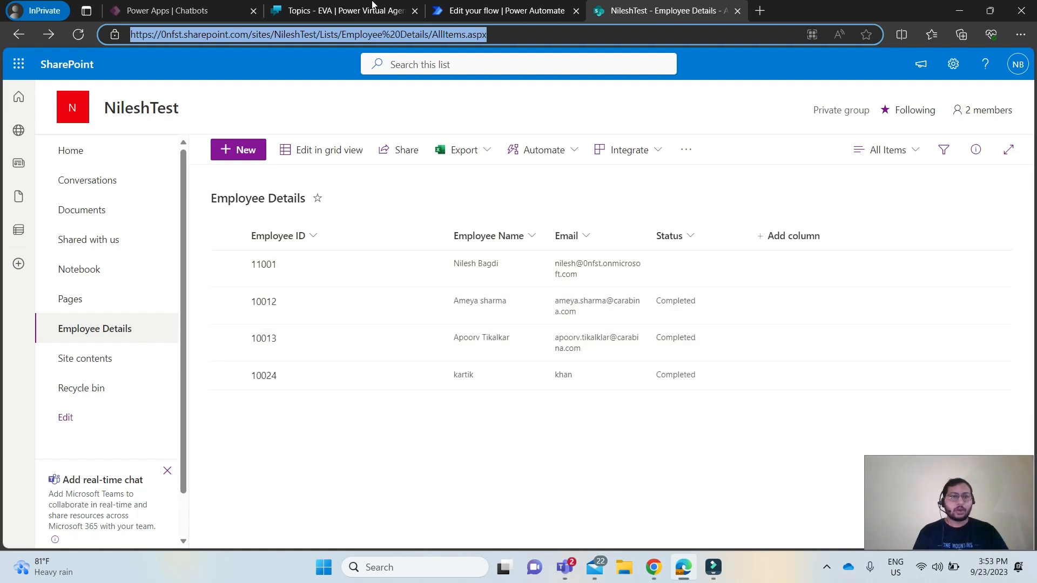
left_click(324, 12)
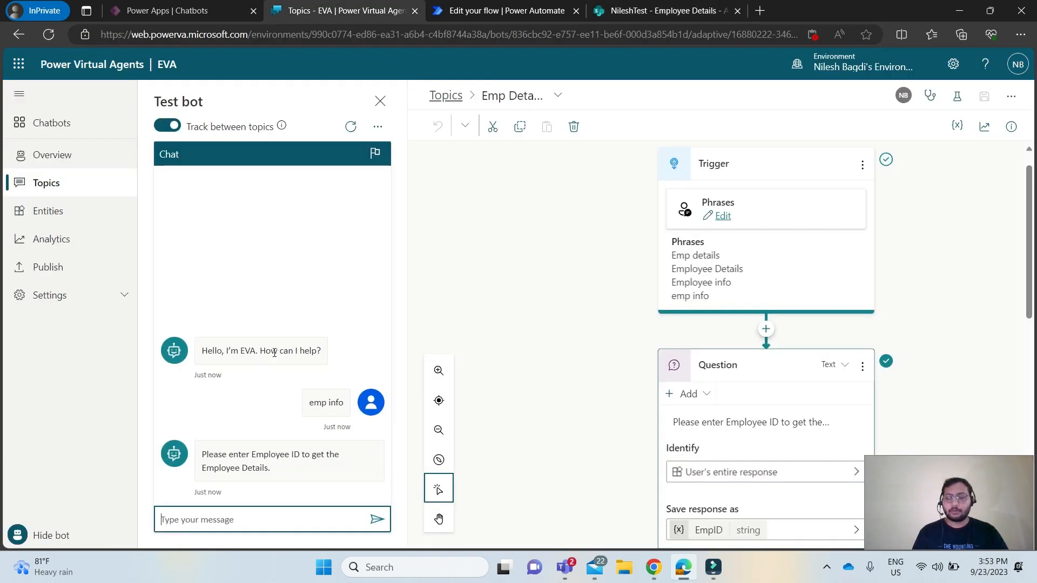
type("10013")
key("Return")
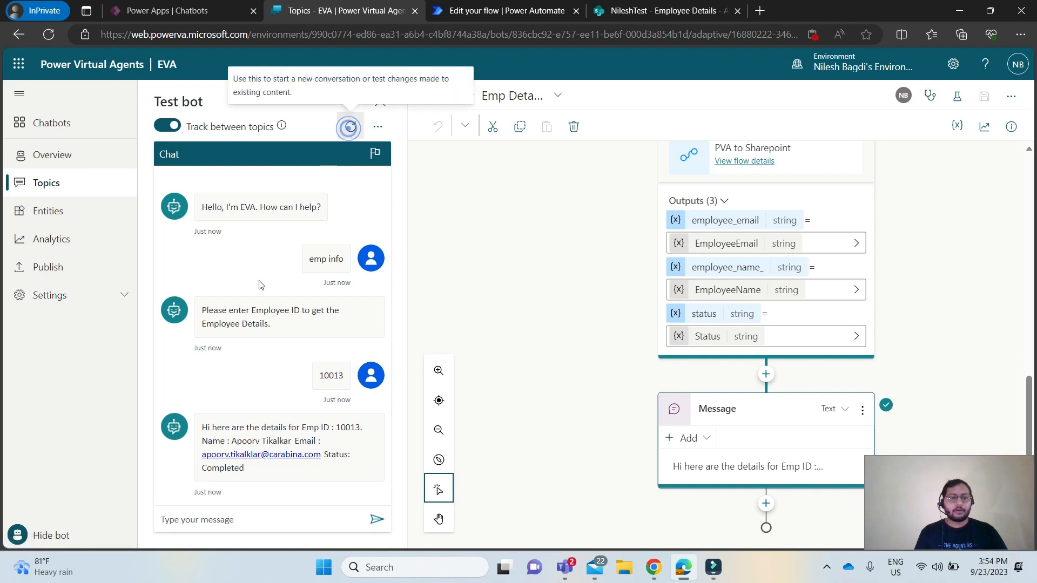
Step: Restart the test conversation and trigger the employee details topic again with "emp info"
left_click(350, 127)
left_click(233, 522)
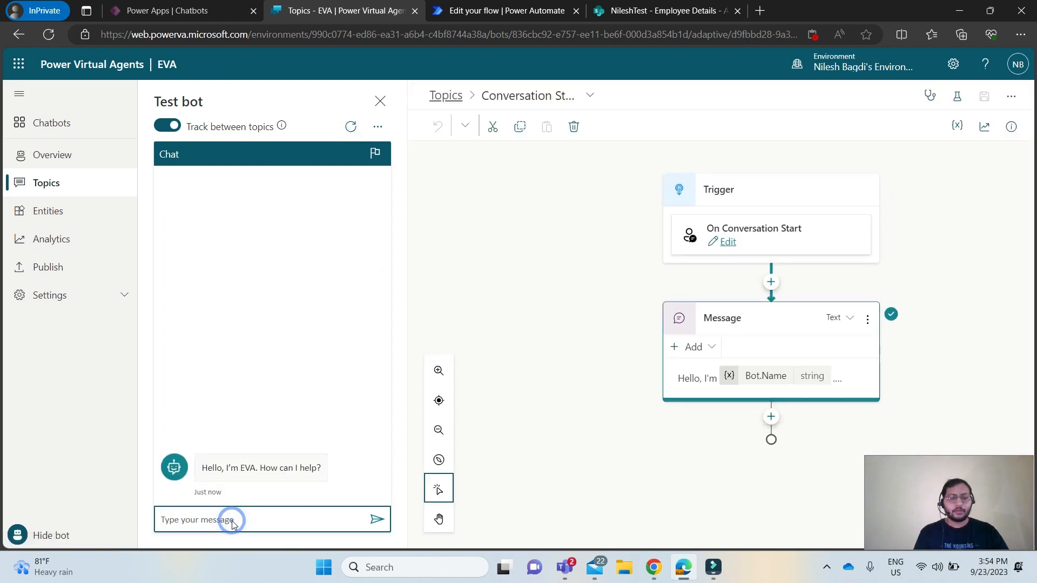
type("emp info")
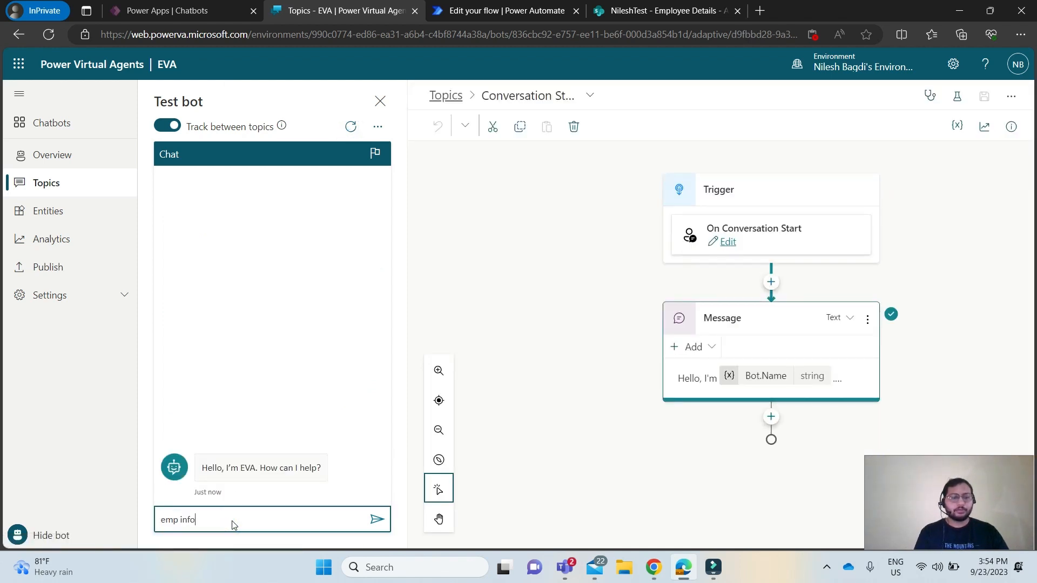
key("Return")
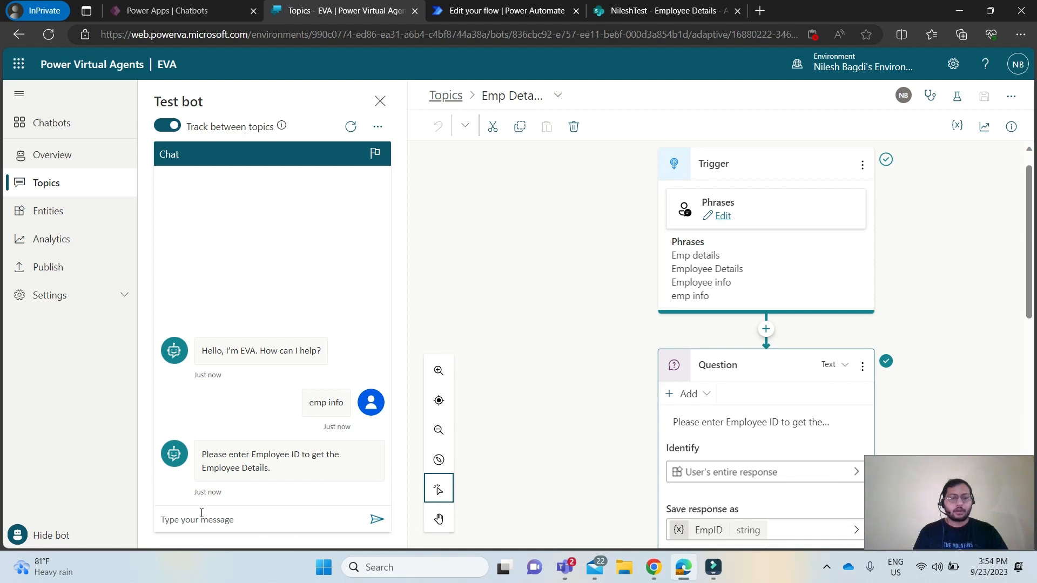
Step: Find the second employee's ID in the SharePoint Employee Details list and submit it to the bot in the test chat
left_click(503, 15)
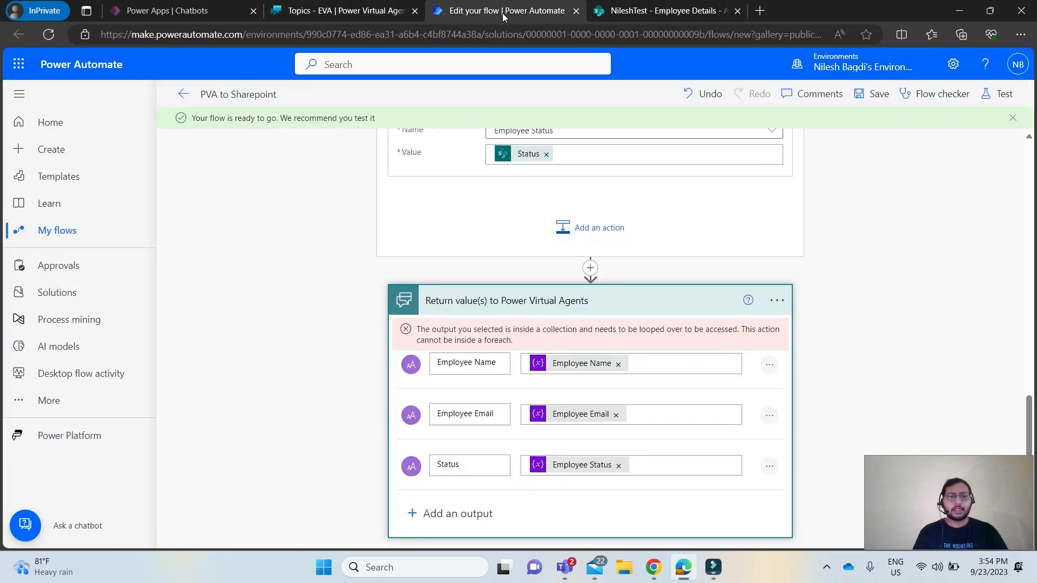
left_click(618, 15)
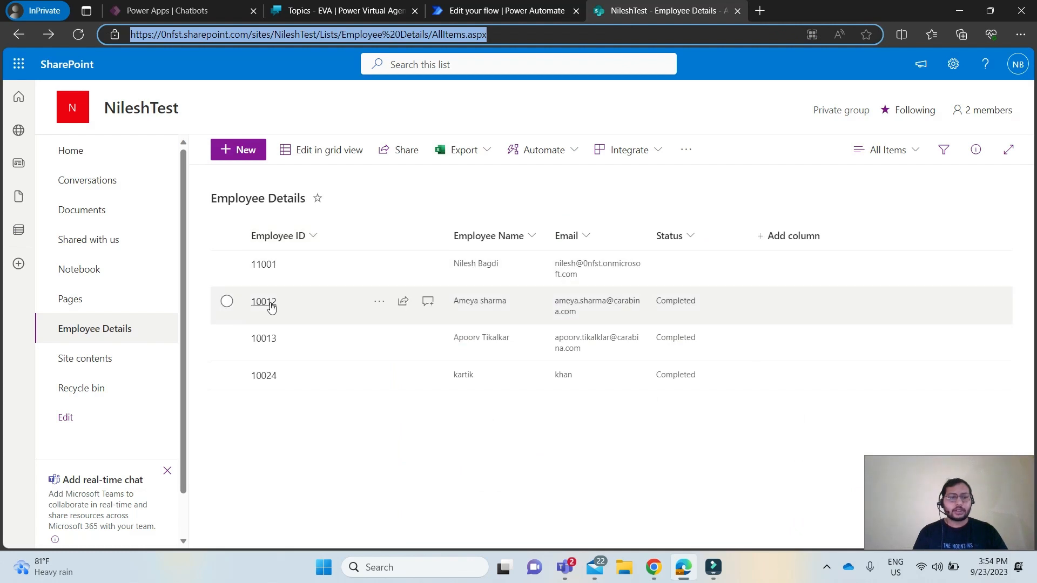
left_click(335, 15)
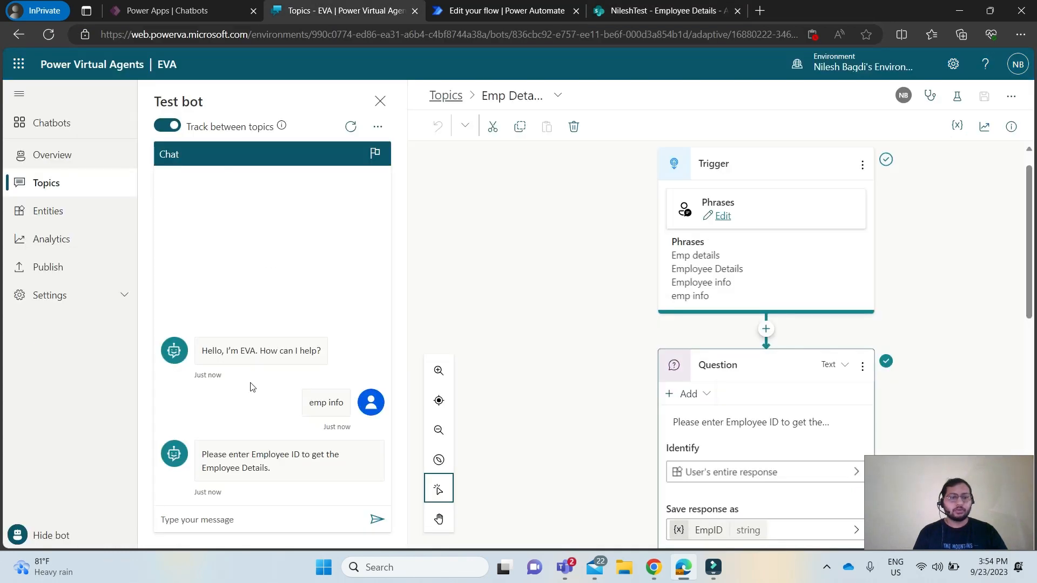
left_click(201, 522)
type("1")
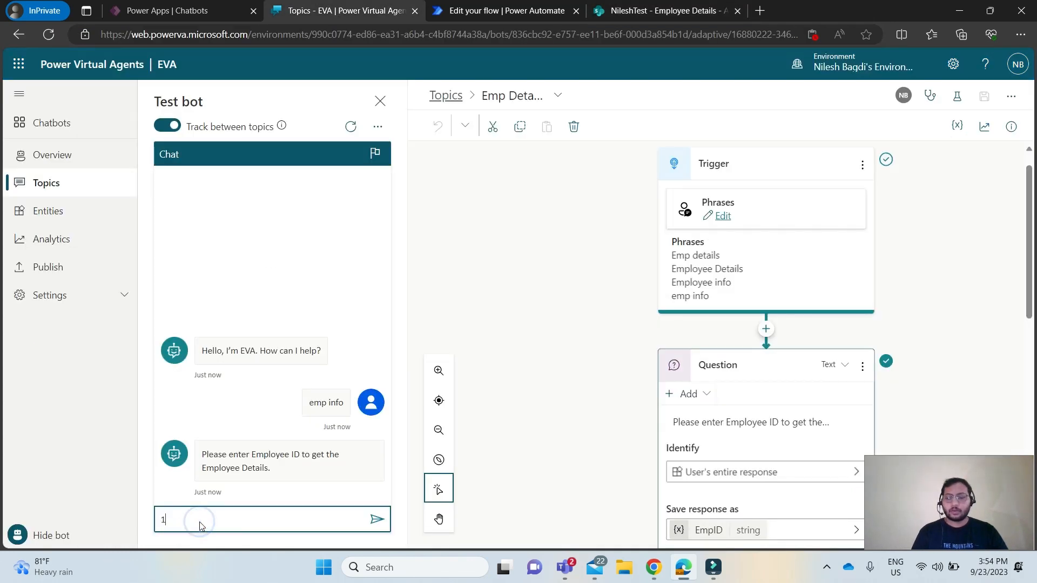
type("0012")
key("Return")
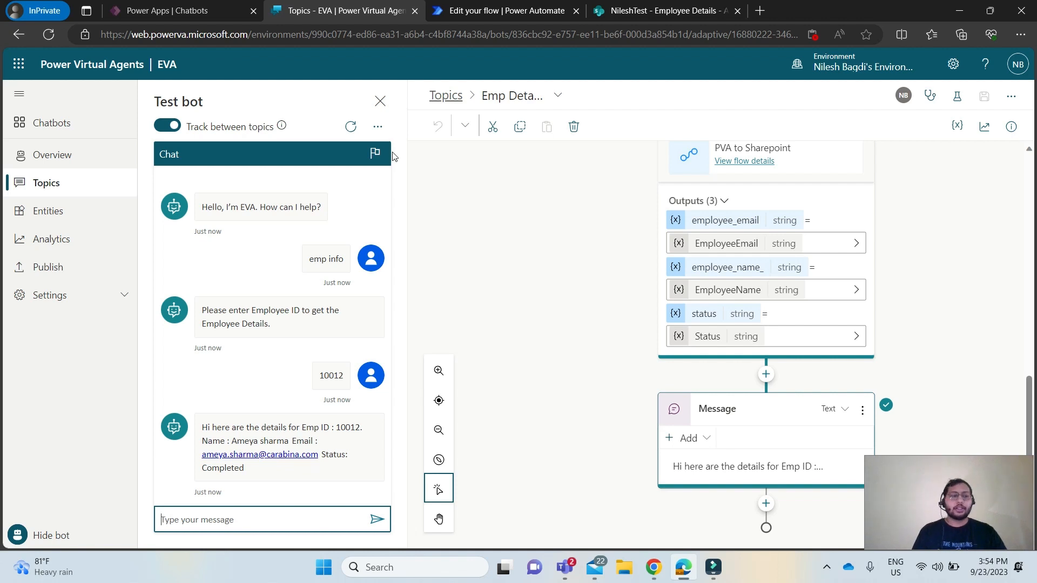
Step: Publish the latest content of the EVA bot and confirm the publication
left_click(75, 267)
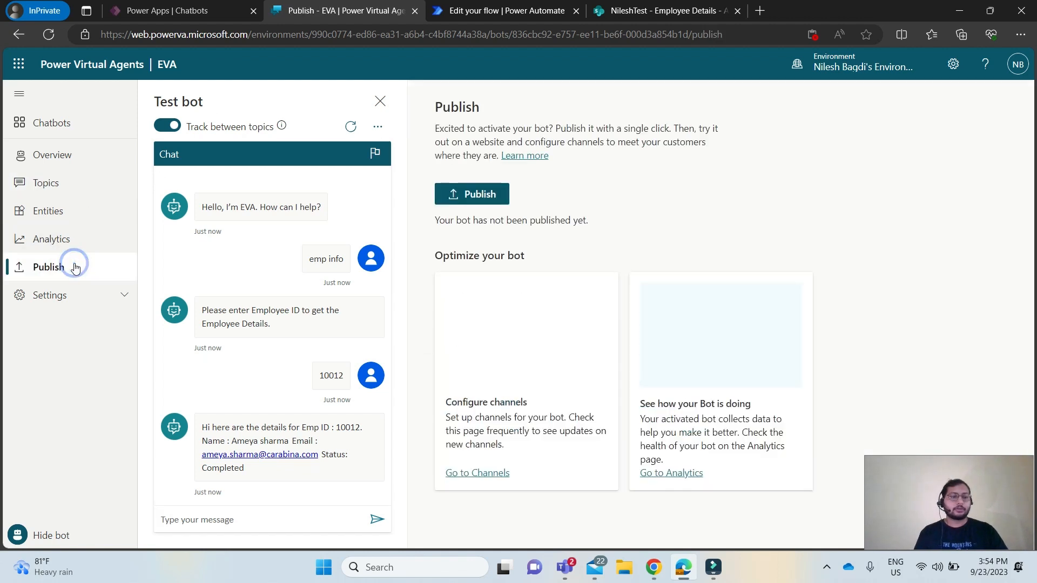
left_click(458, 201)
left_click(525, 322)
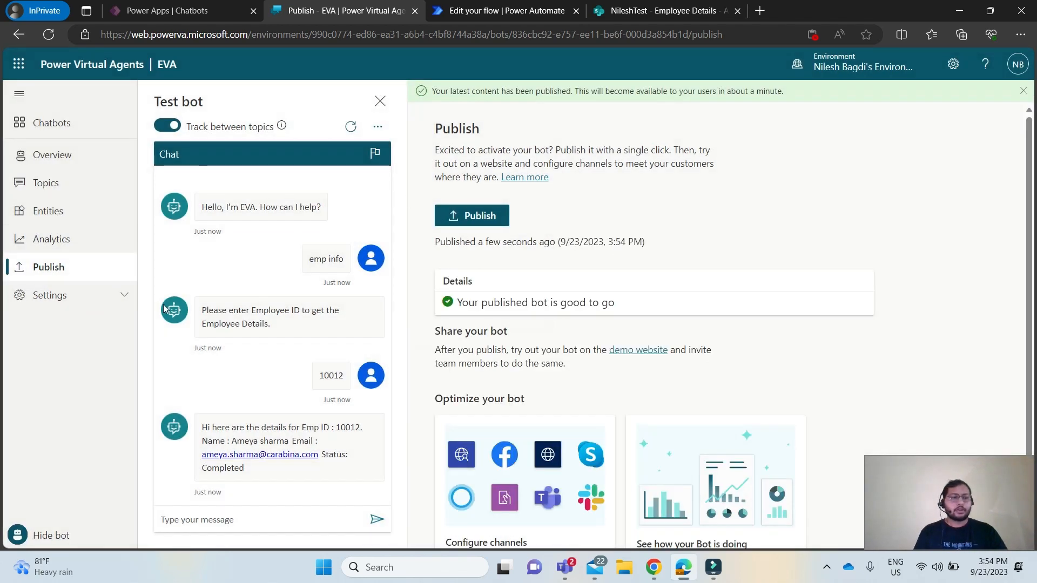
Step: Review the authentication options in the bot's security settings and close them without changing the selection
left_click(117, 298)
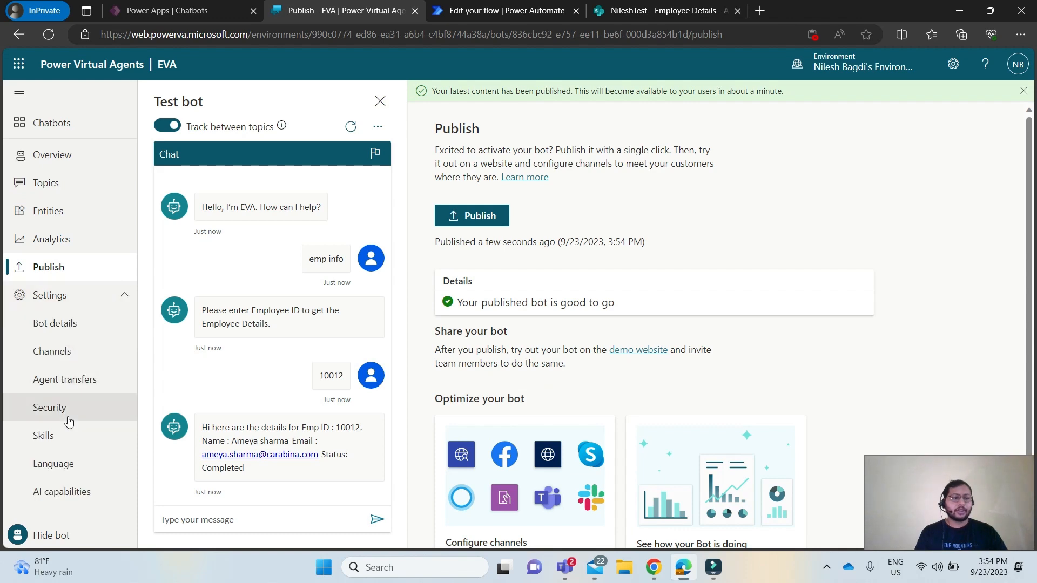
left_click(53, 412)
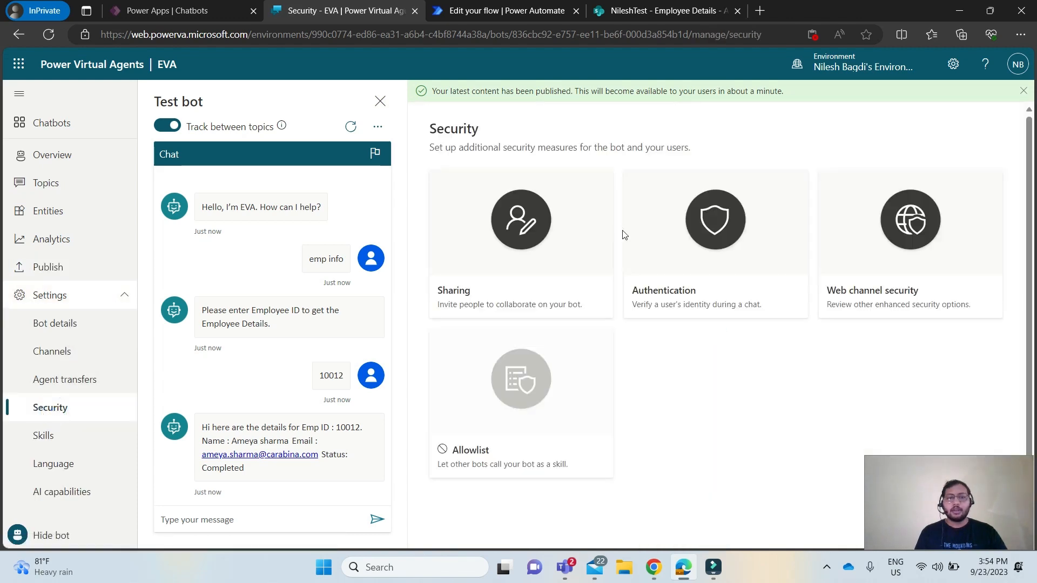
left_click(703, 229)
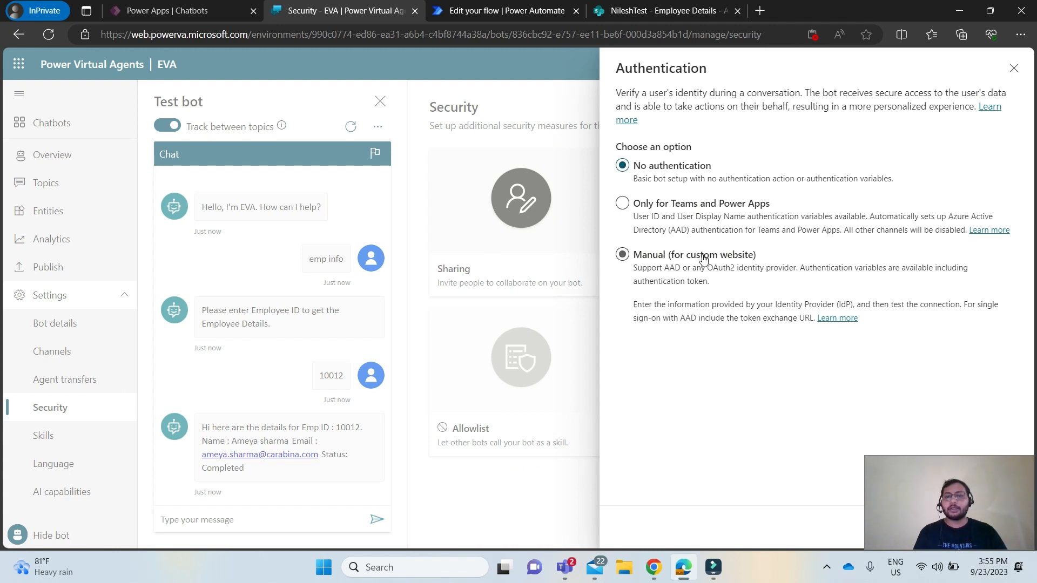
left_click(1009, 73)
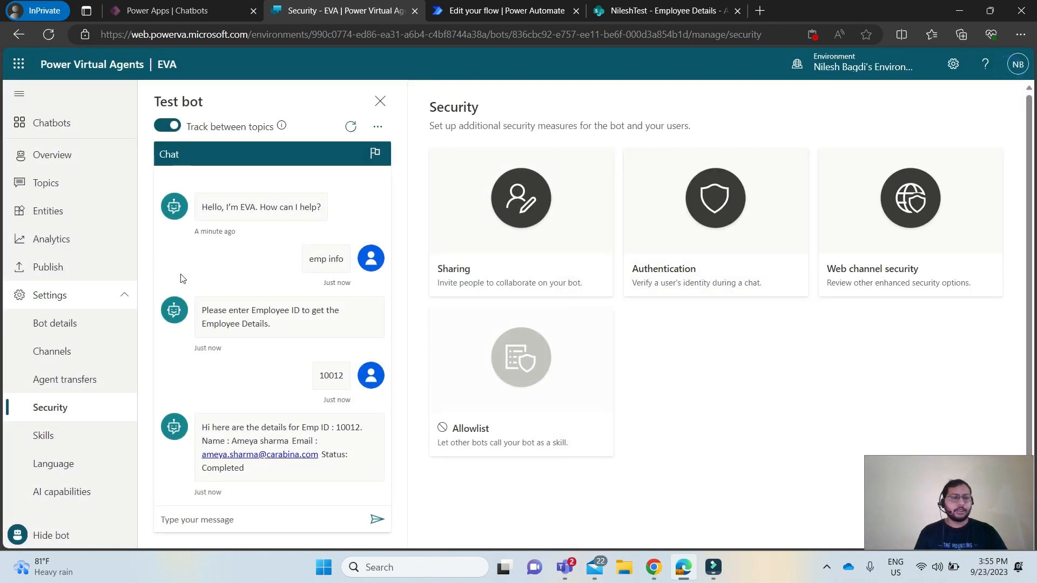
Step: Copy the default embed code of the bot's Custom website channel, and close the channel details
left_click(70, 352)
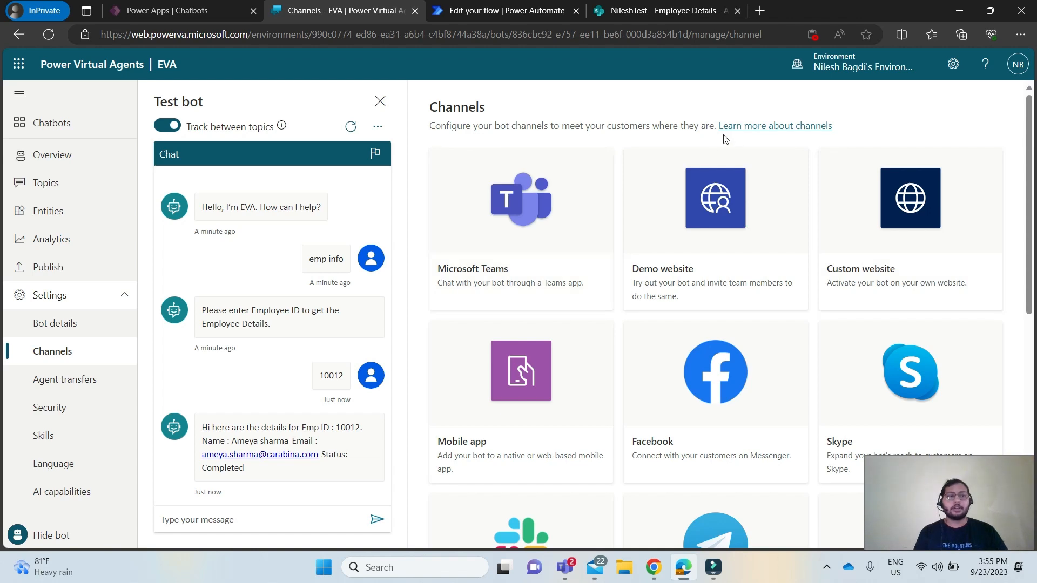
left_click(883, 242)
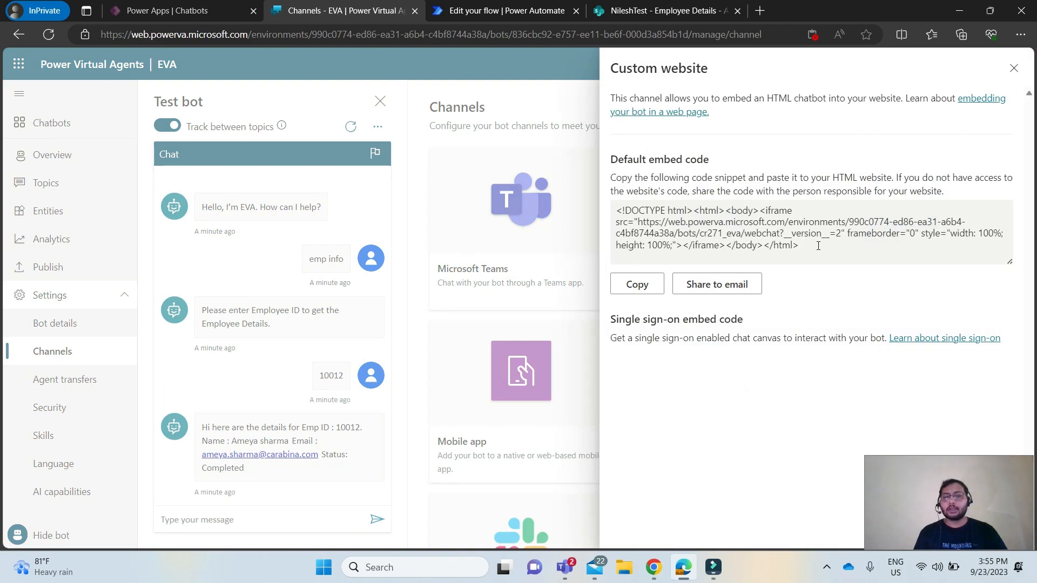
left_click(640, 283)
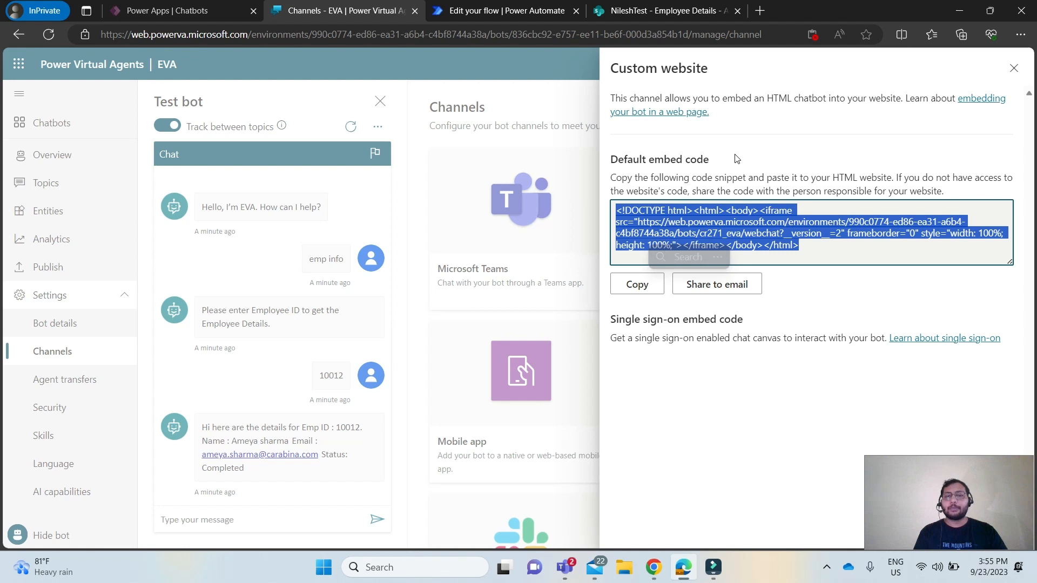
left_click(736, 158)
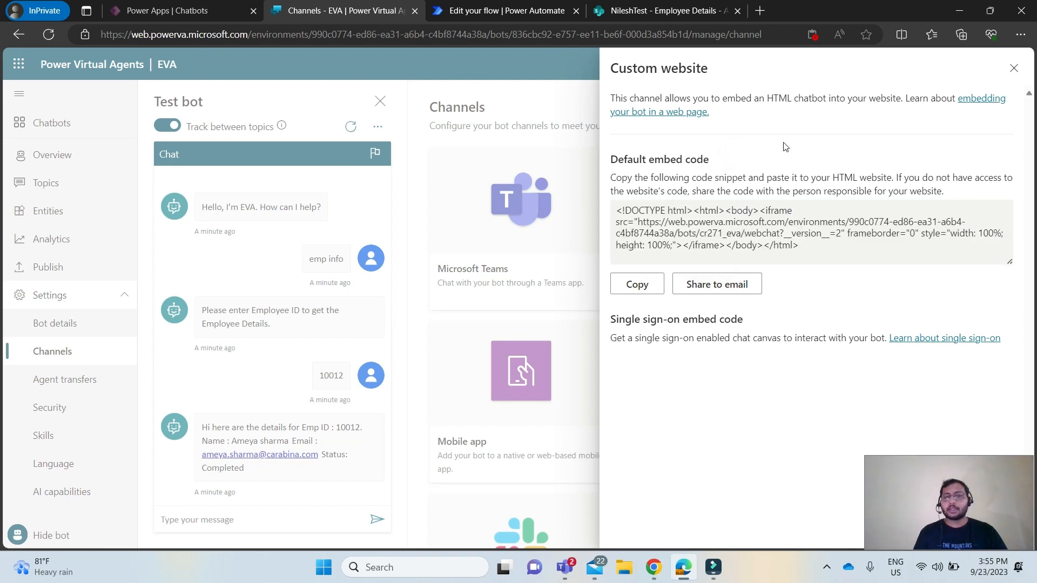
left_click(1013, 69)
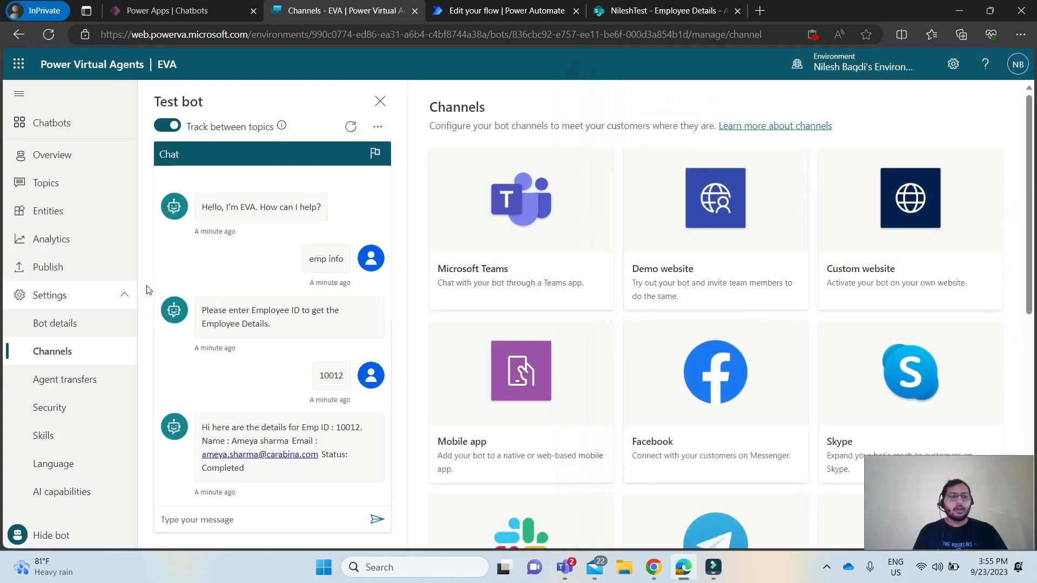
left_click(121, 296)
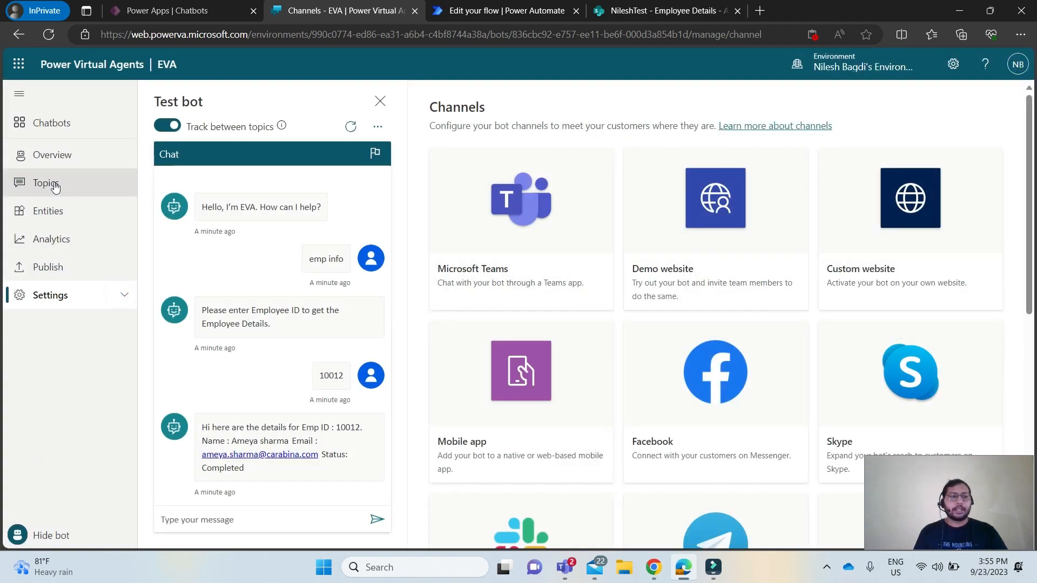